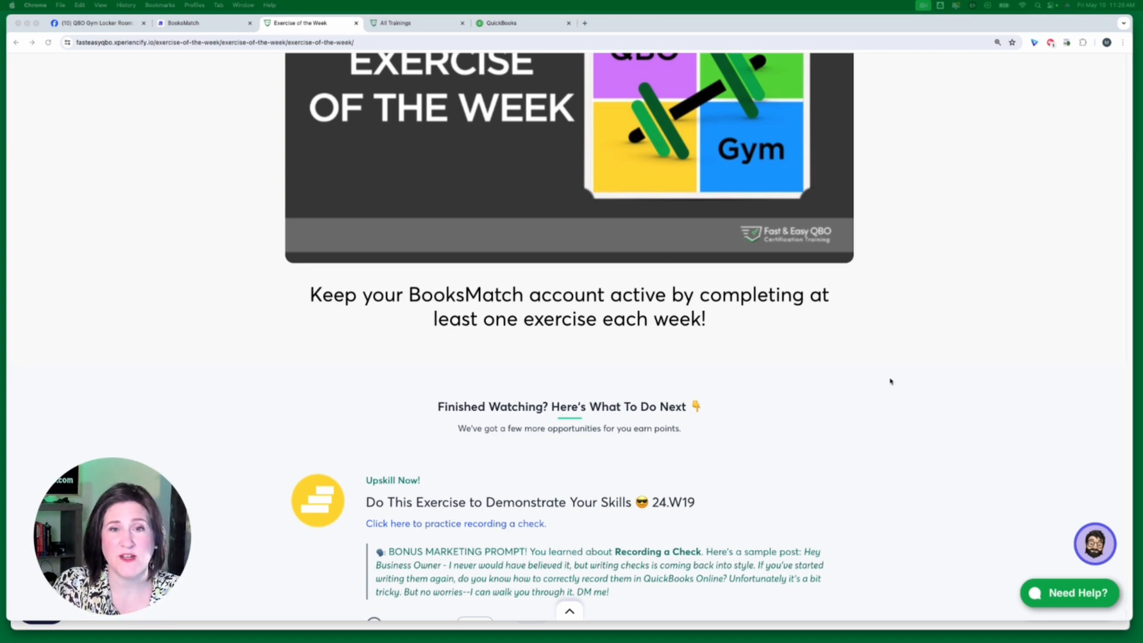
# Open the 24.W19 practice exercise for recording a check from the Exercise of the Week page
pyautogui.scroll(-1, 870, 390)
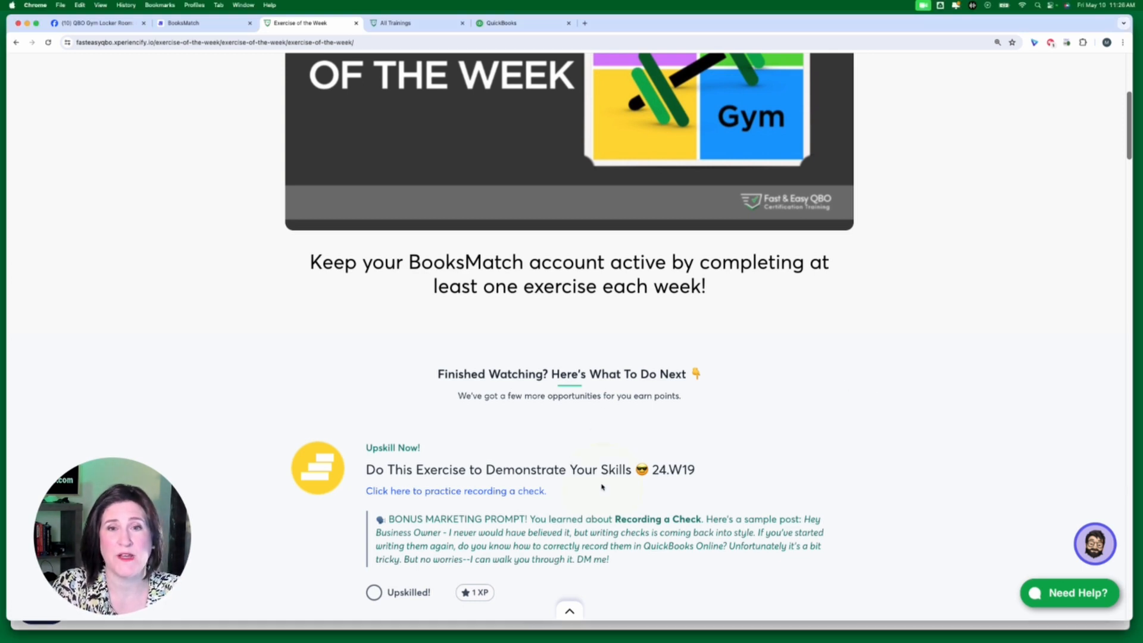
pyautogui.click(476, 492)
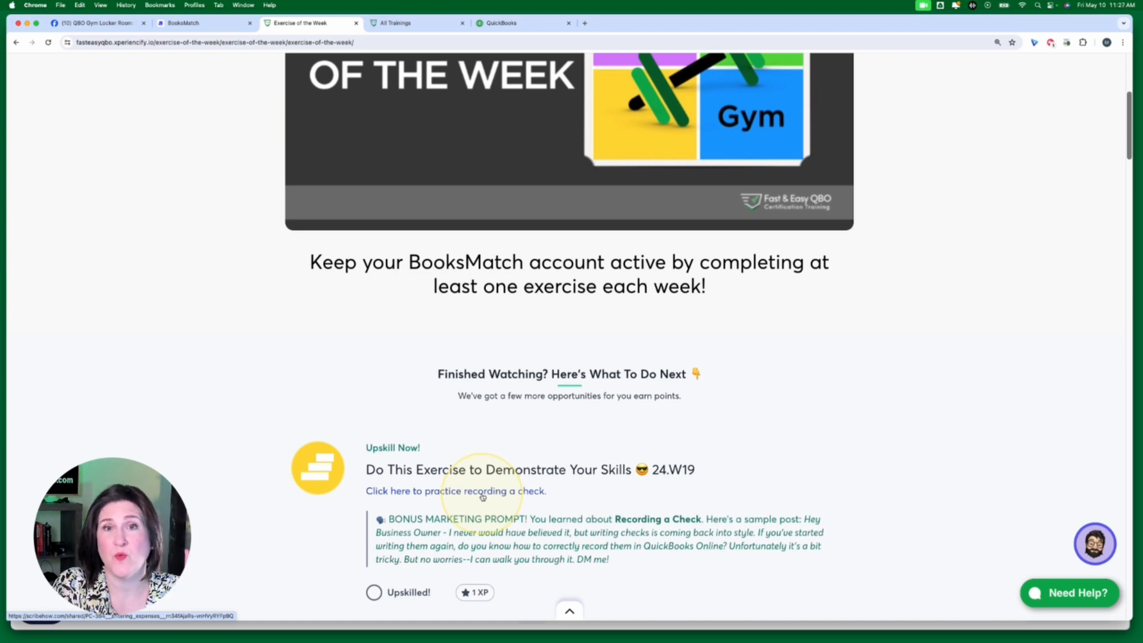
pyautogui.click(483, 497)
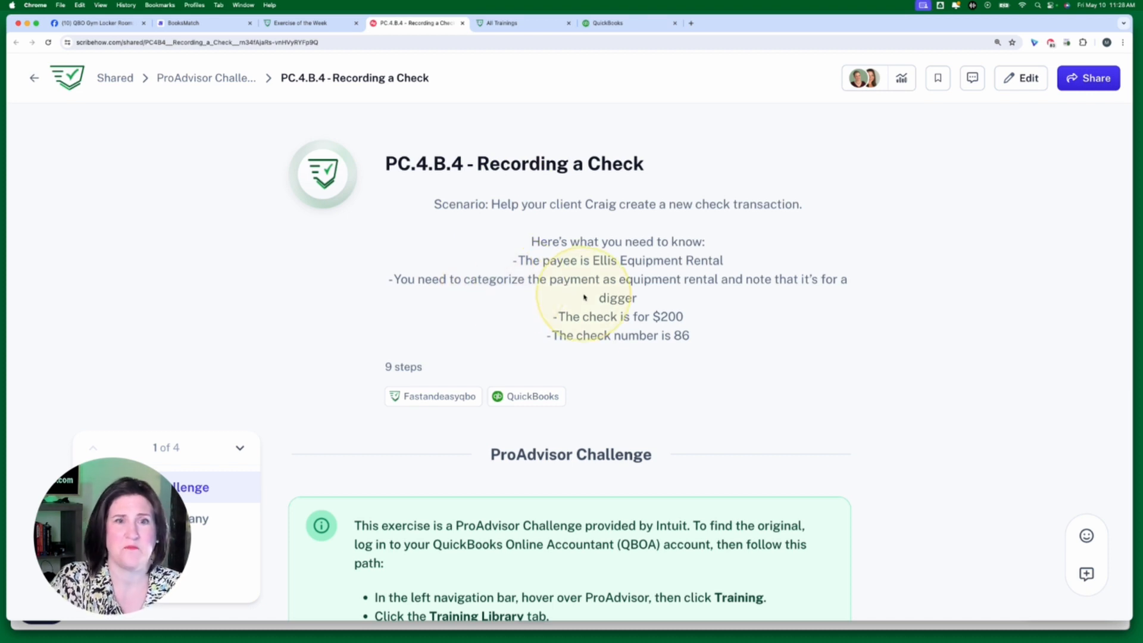
# Read the Recording a Check scenario and the ProAdvisor Challenge instructions for finding the original exercise
pyautogui.rightClick(554, 258)
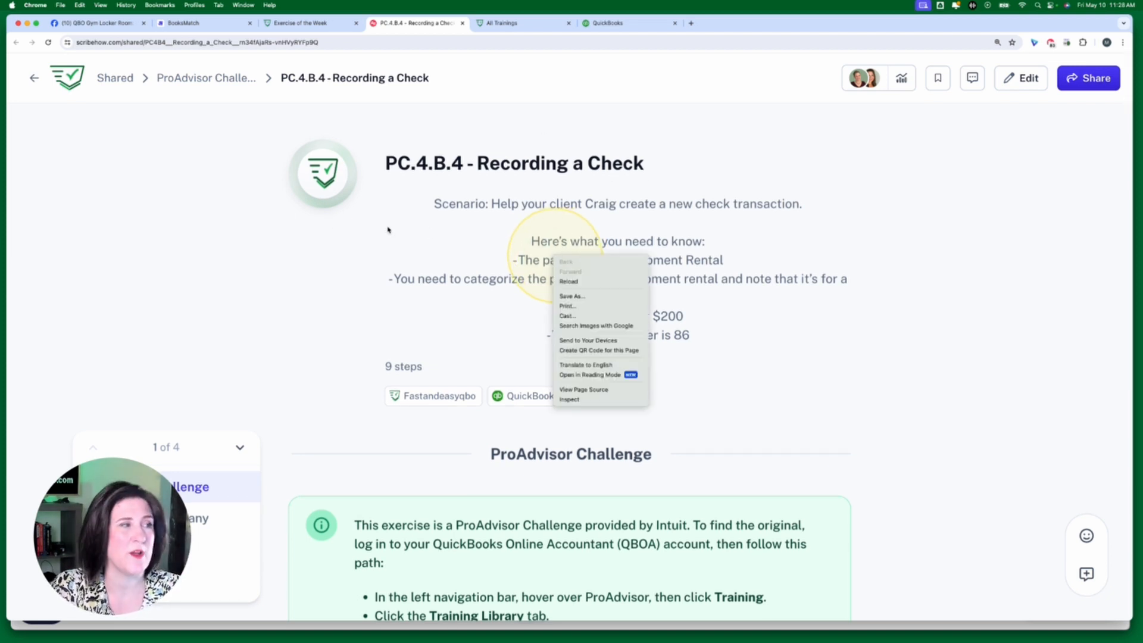
pyautogui.click(737, 254)
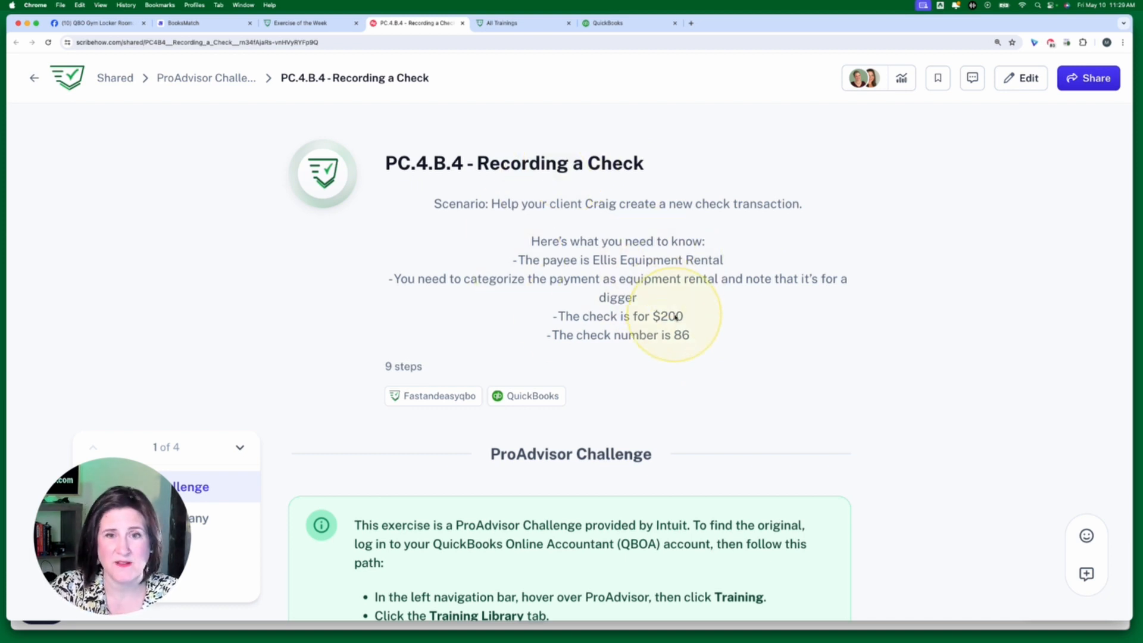
pyautogui.scroll(-1, 737, 381)
pyautogui.scroll(-5, 737, 381)
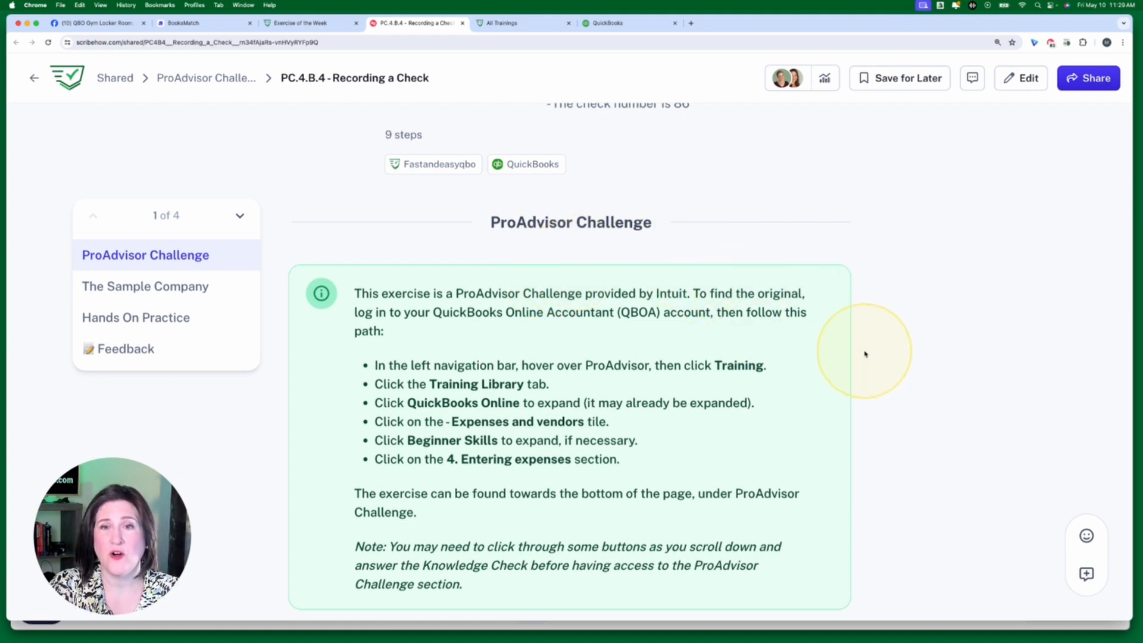
pyautogui.scroll(-1, 900, 370)
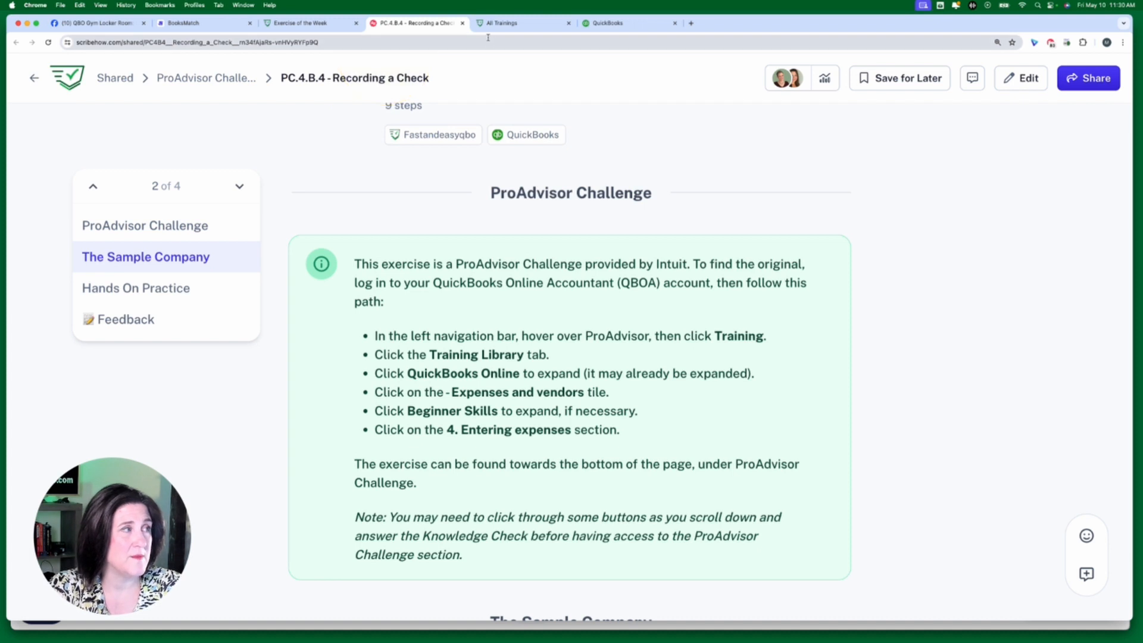
# Switch to QuickBooks Online Accountant and open the ProAdvisor training library
pyautogui.click(623, 25)
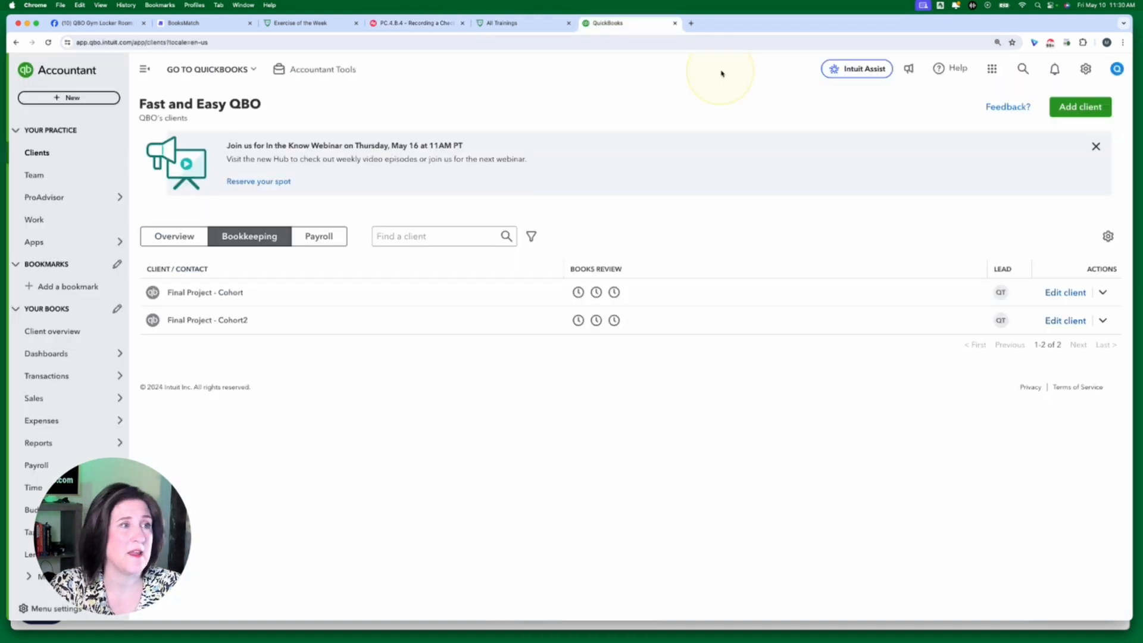
pyautogui.press('super+equal')
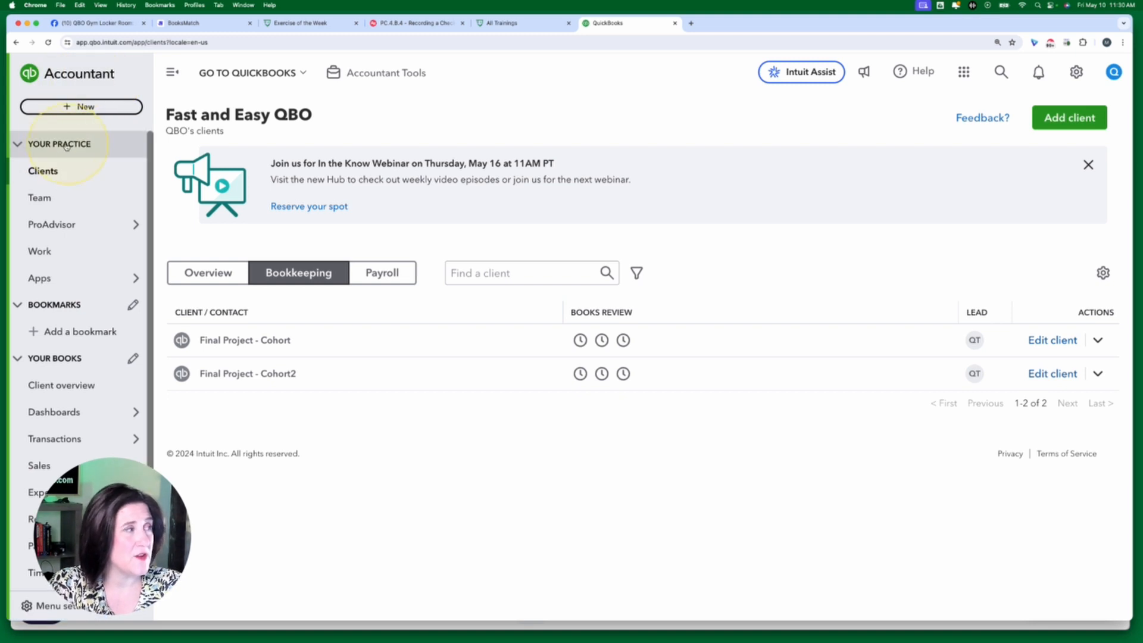
pyautogui.moveTo(34, 224)
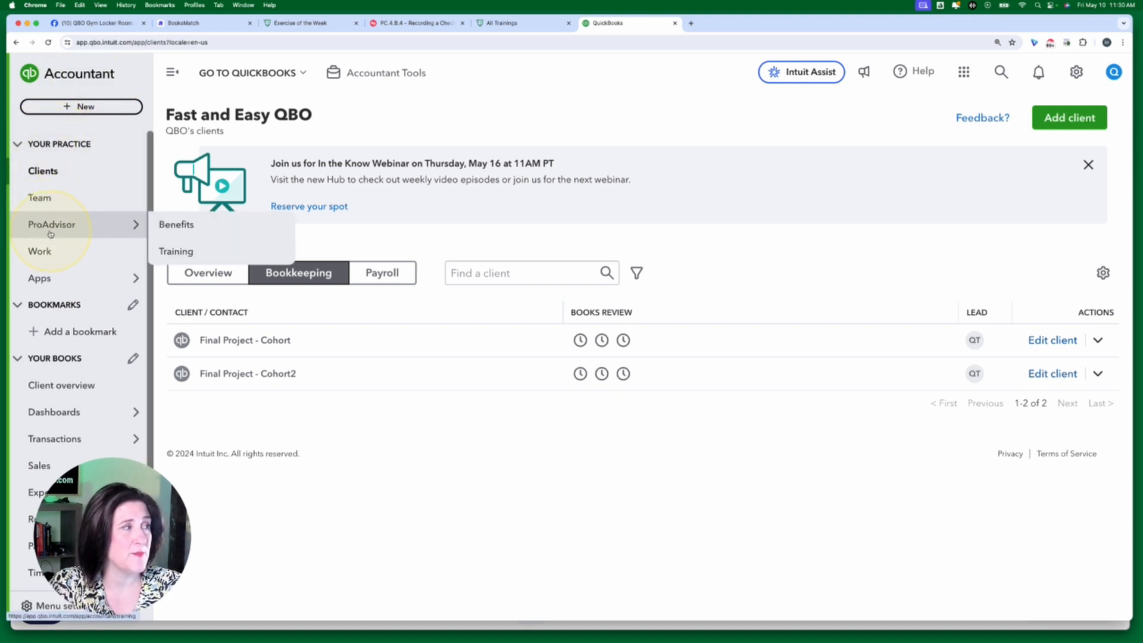
pyautogui.click(203, 257)
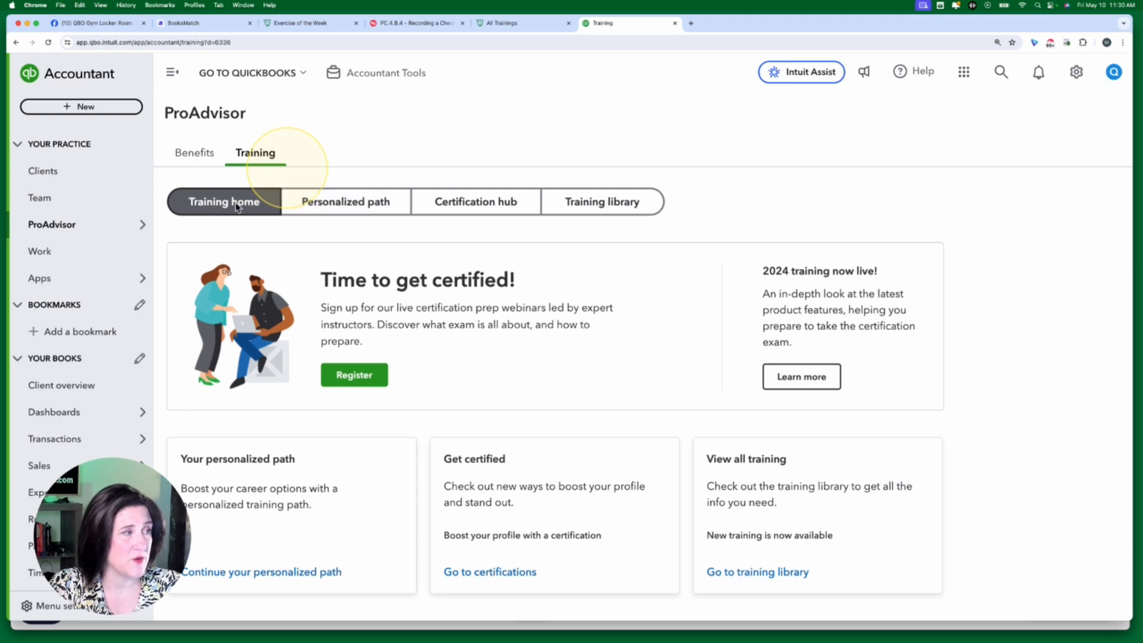
pyautogui.click(623, 204)
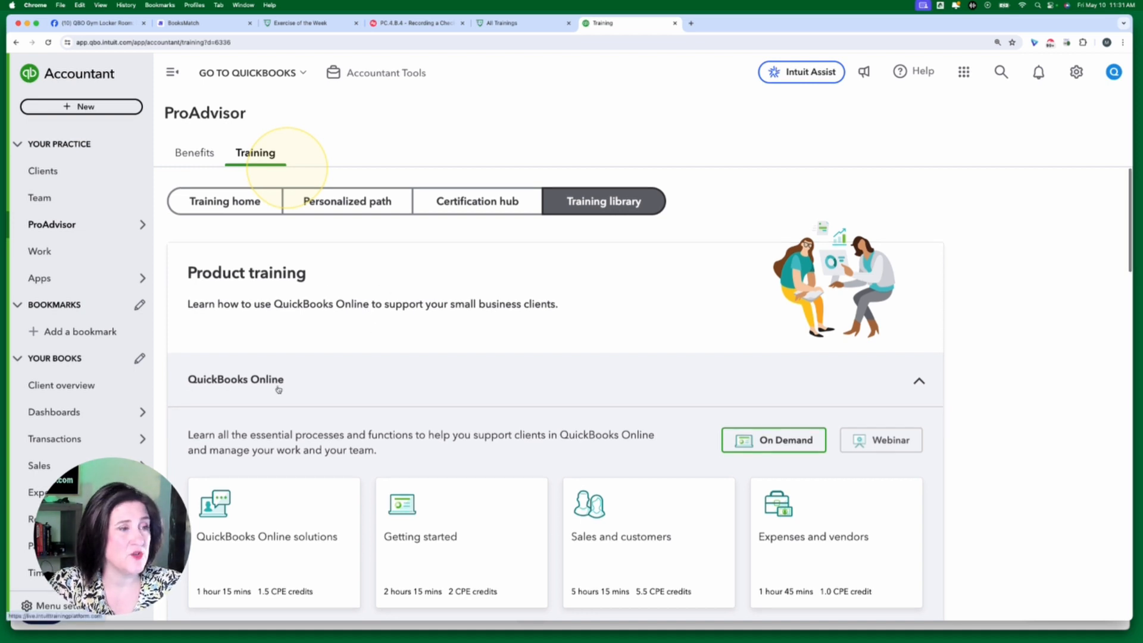
# Collapse the QuickBooks Online training section, look over the other training categories, and expand it again
pyautogui.scroll(-1, 279, 390)
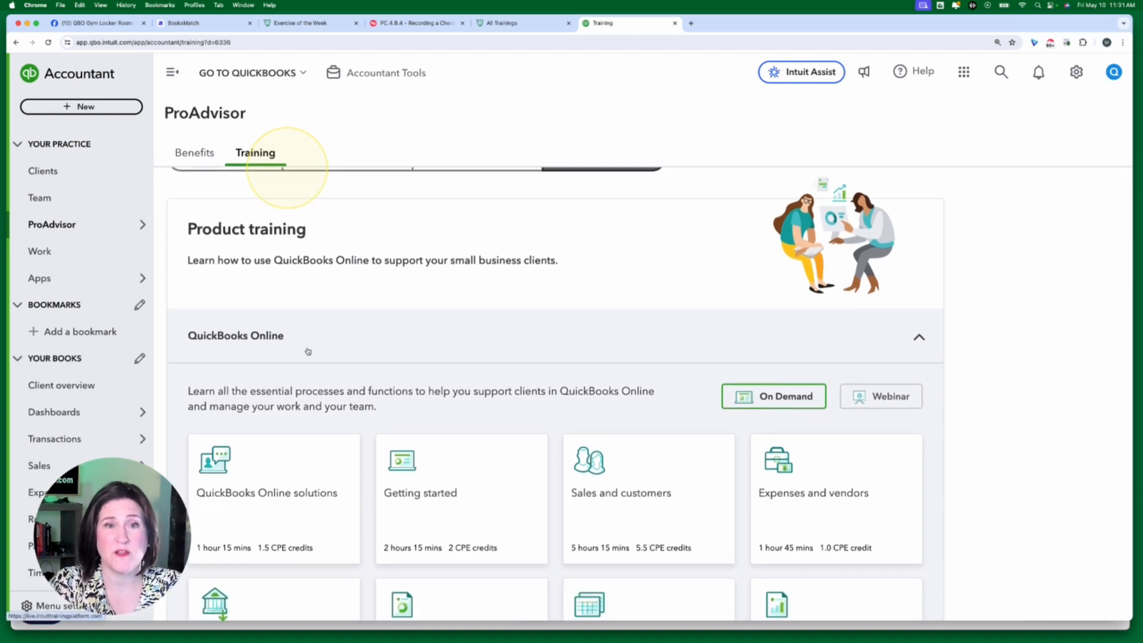
pyautogui.click(405, 349)
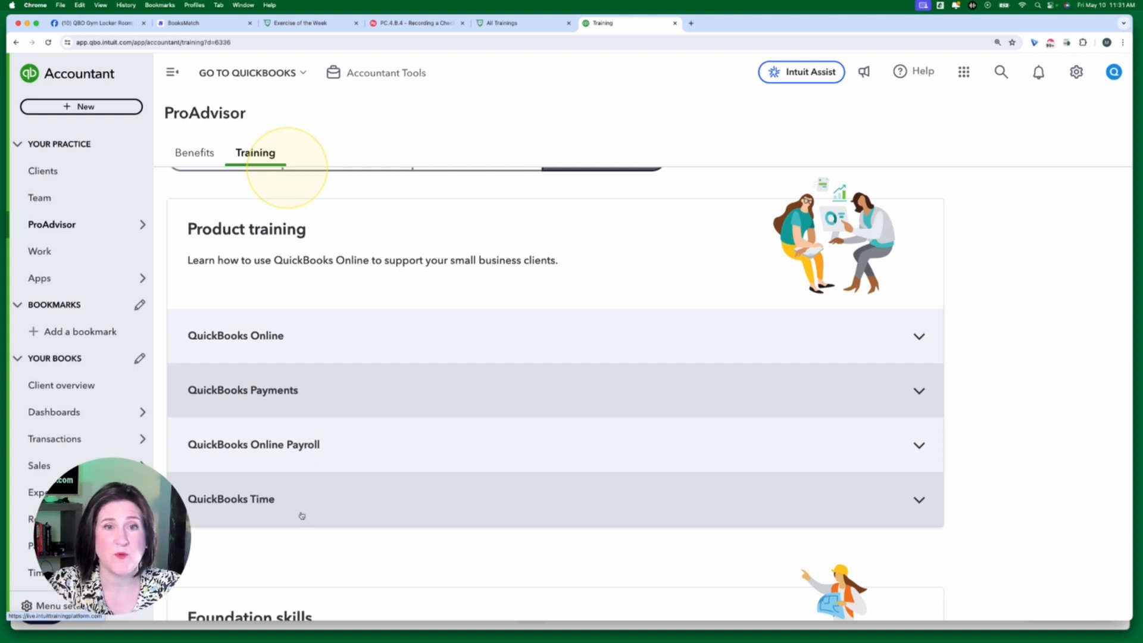
pyautogui.scroll(-10, 345, 518)
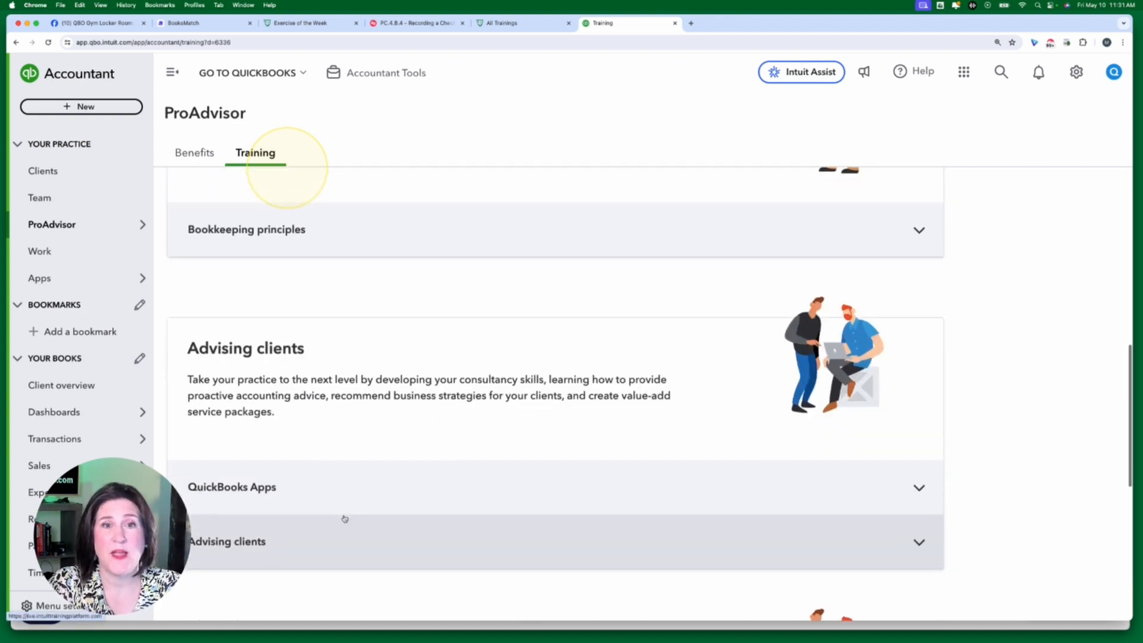
pyautogui.scroll(-5, 344, 518)
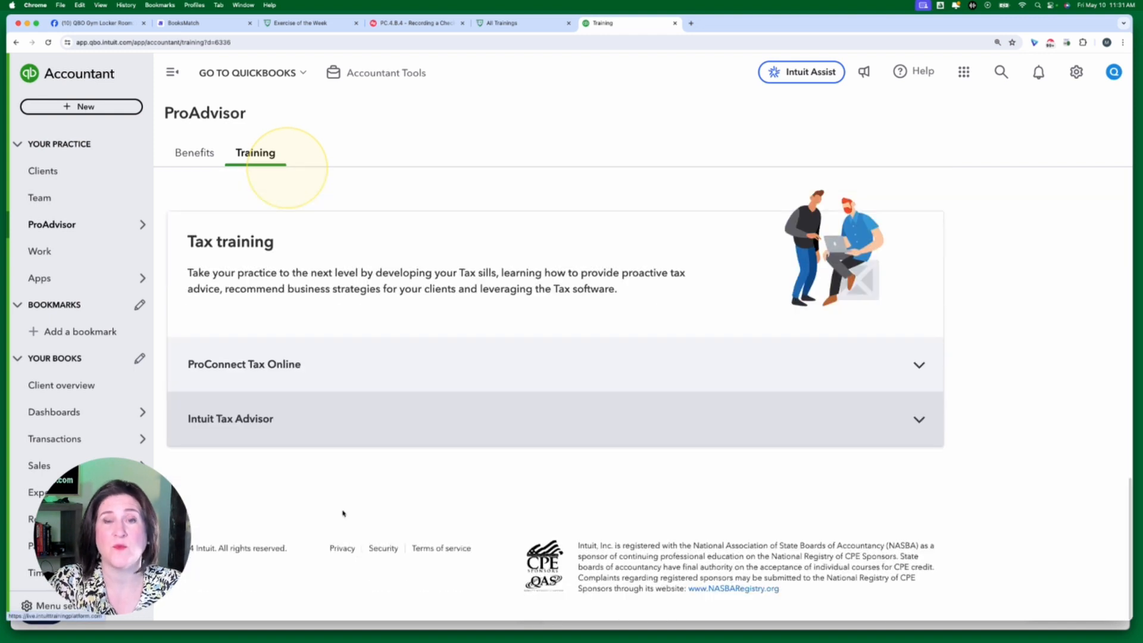
pyautogui.scroll(15, 342, 473)
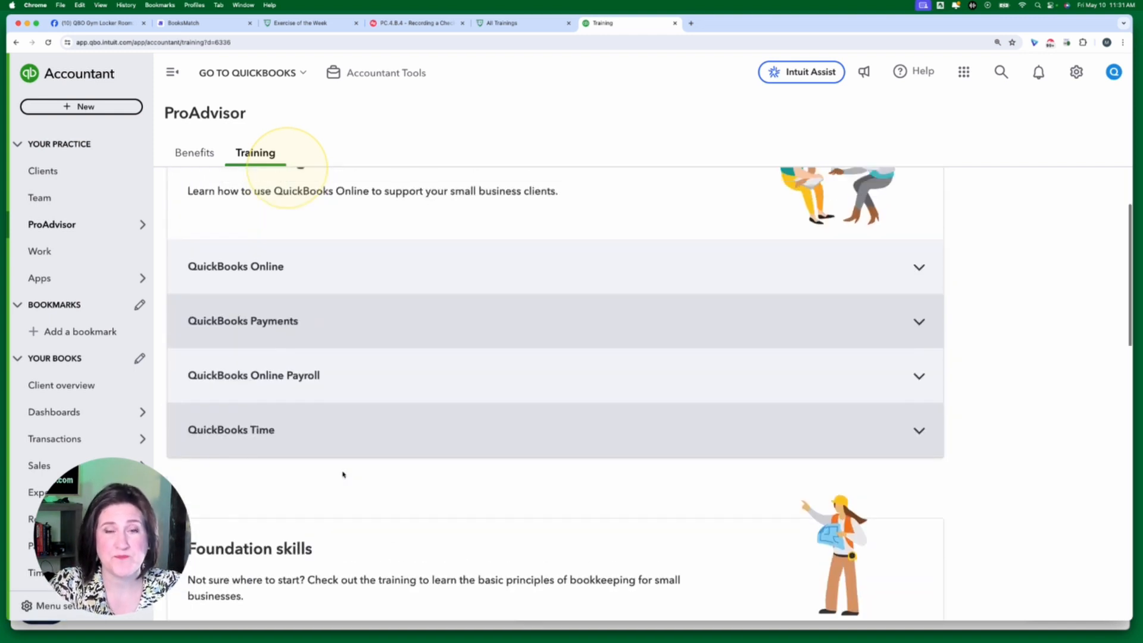
pyautogui.scroll(-1, 344, 475)
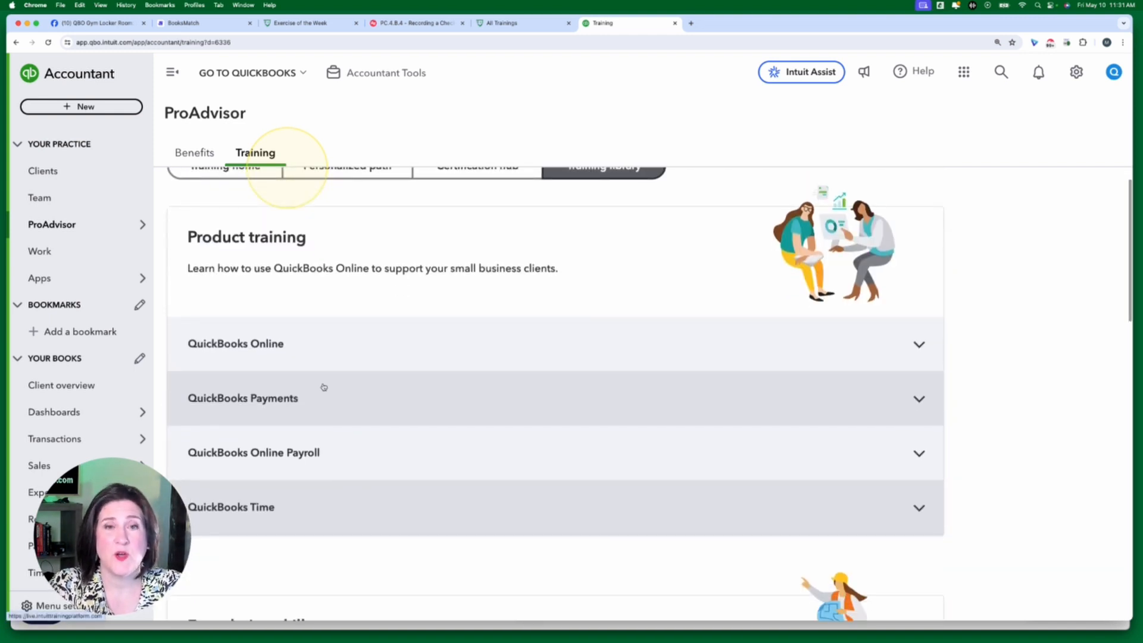
pyautogui.click(320, 353)
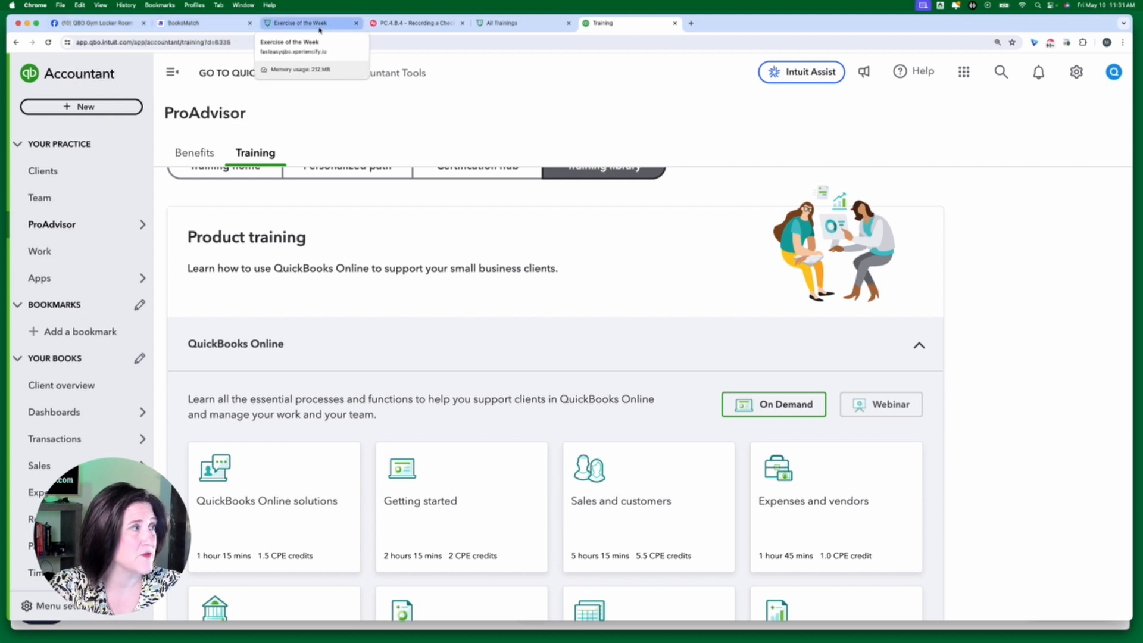
# Switch to the Scribe guide and remove the stray hyphen before "Expenses and vendors" in the ProAdvisor Challenge instructions
pyautogui.click(403, 24)
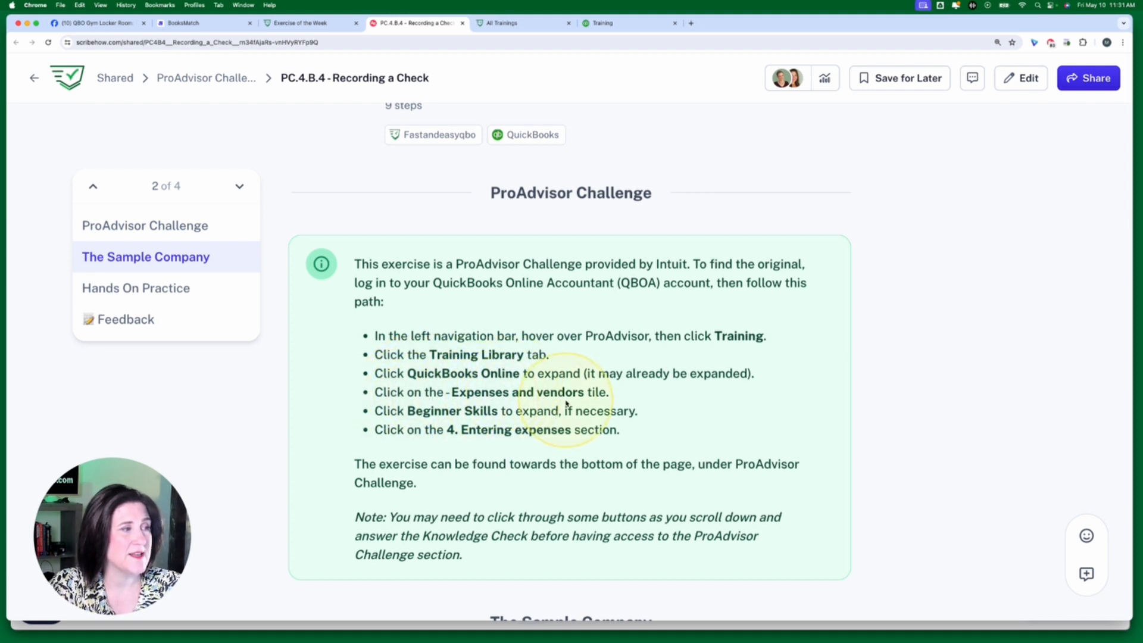
pyautogui.click(1023, 85)
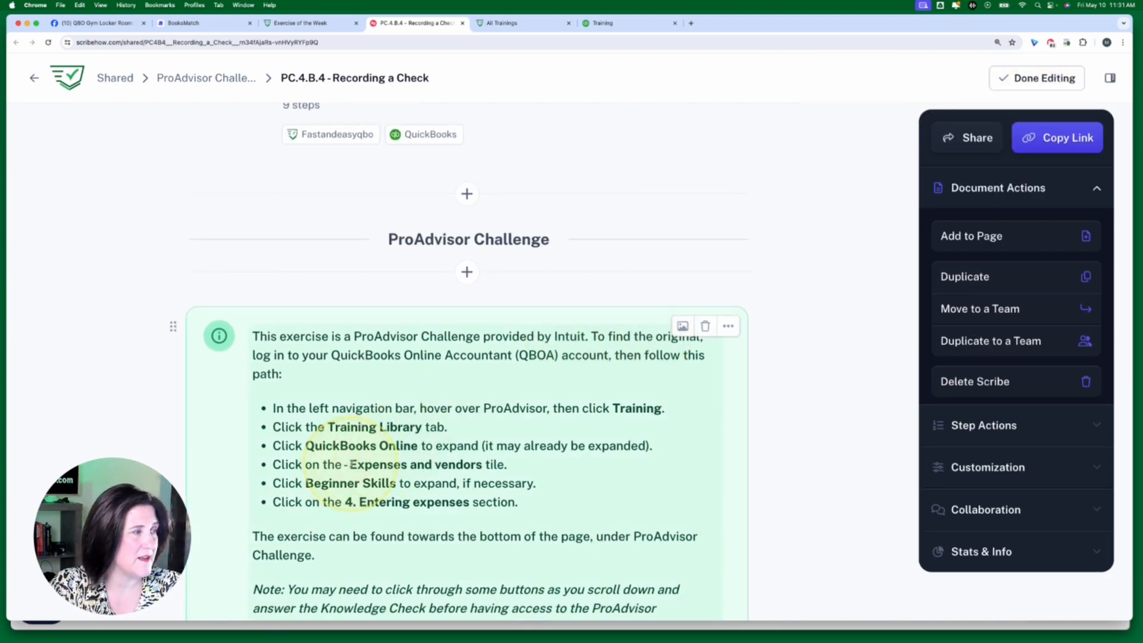
pyautogui.click(496, 465)
pyautogui.press('BackSpace')
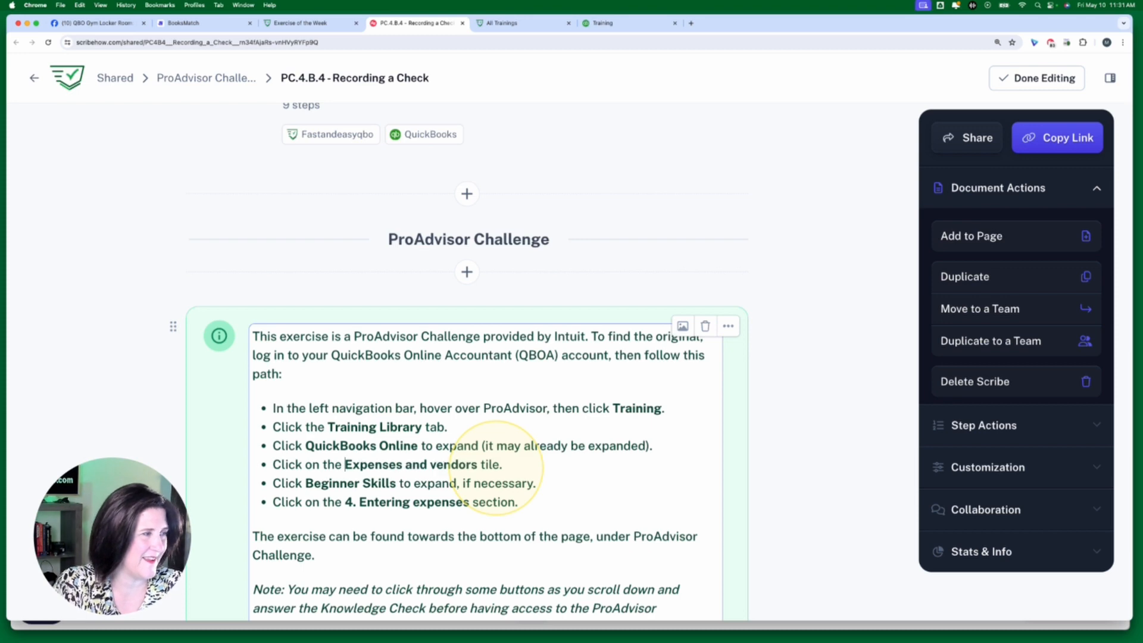
pyautogui.click(1006, 82)
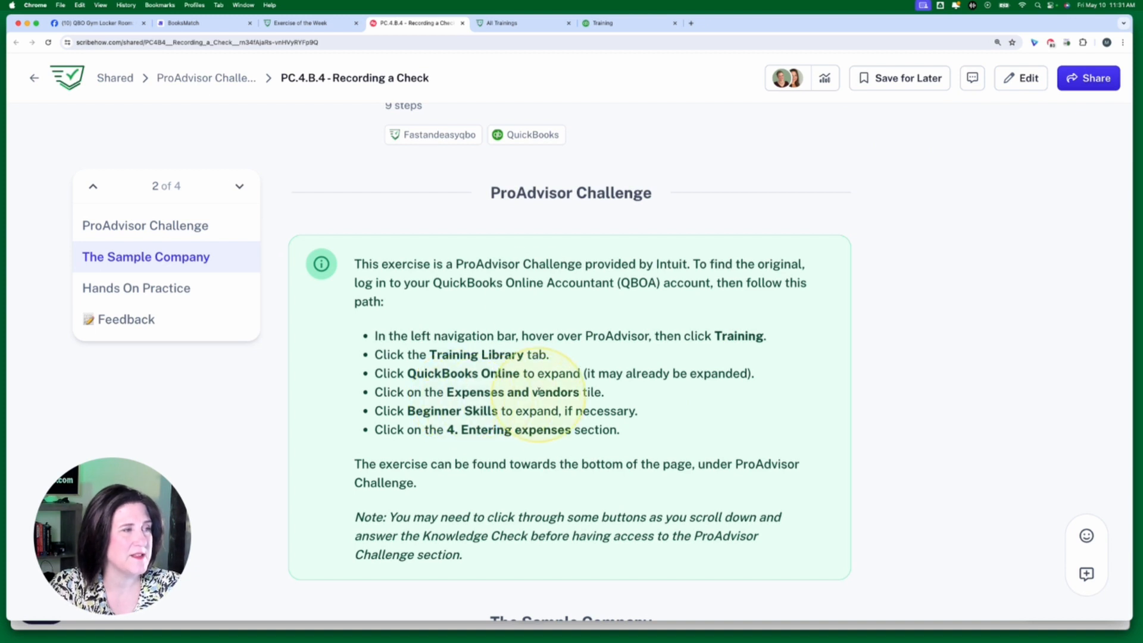
# Return to the QuickBooks training library and bring up the beginner skills lessons of the Expenses and vendors course
pyautogui.click(623, 27)
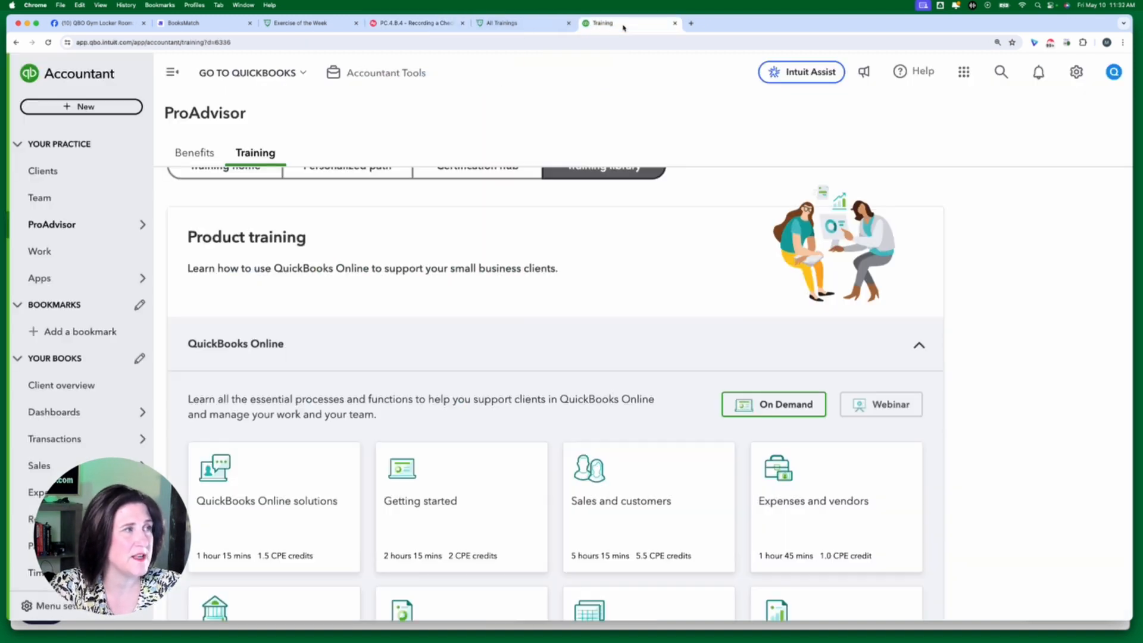
pyautogui.scroll(-5, 621, 374)
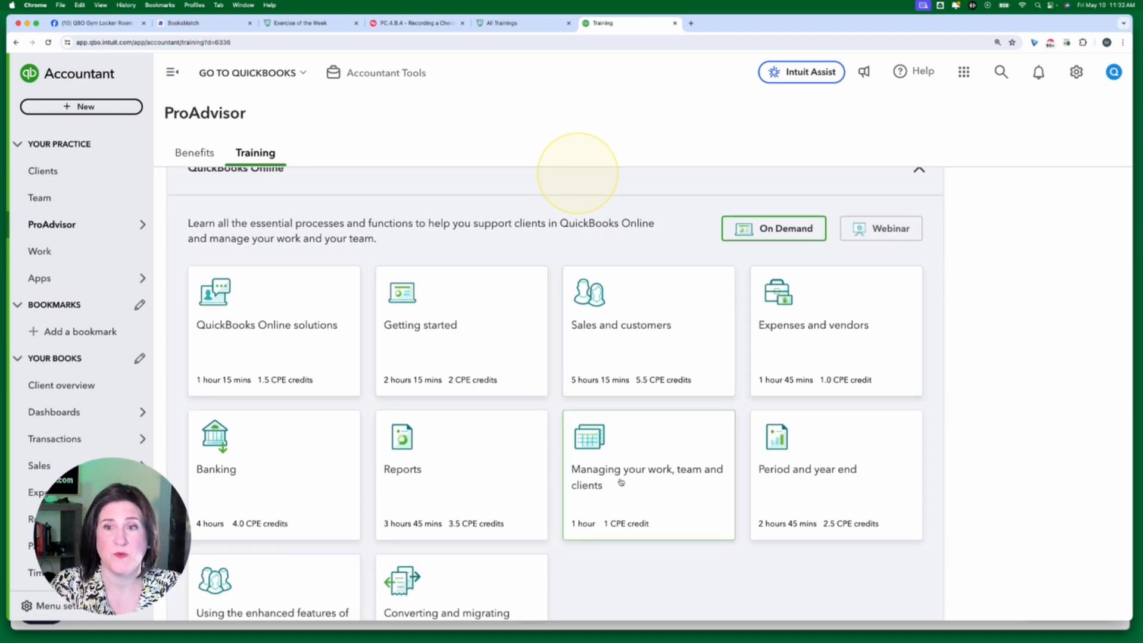
pyautogui.click(823, 328)
pyautogui.scroll(-5, 741, 355)
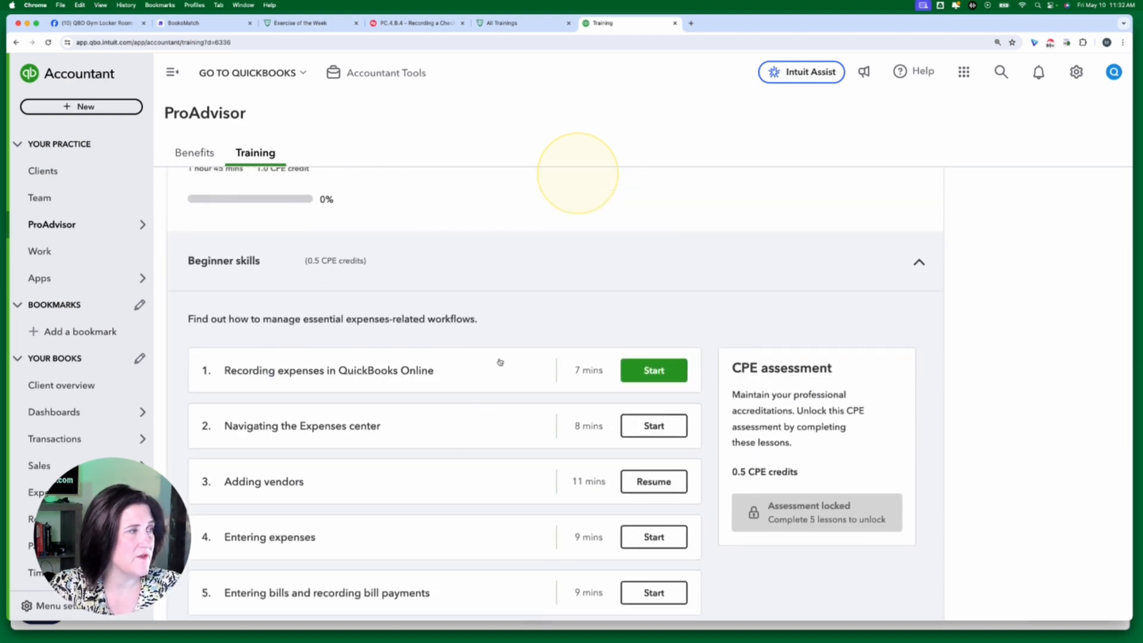
# Collapse the Beginner skills section and recheck the exercise path in the Recording a Check guide
pyautogui.click(584, 266)
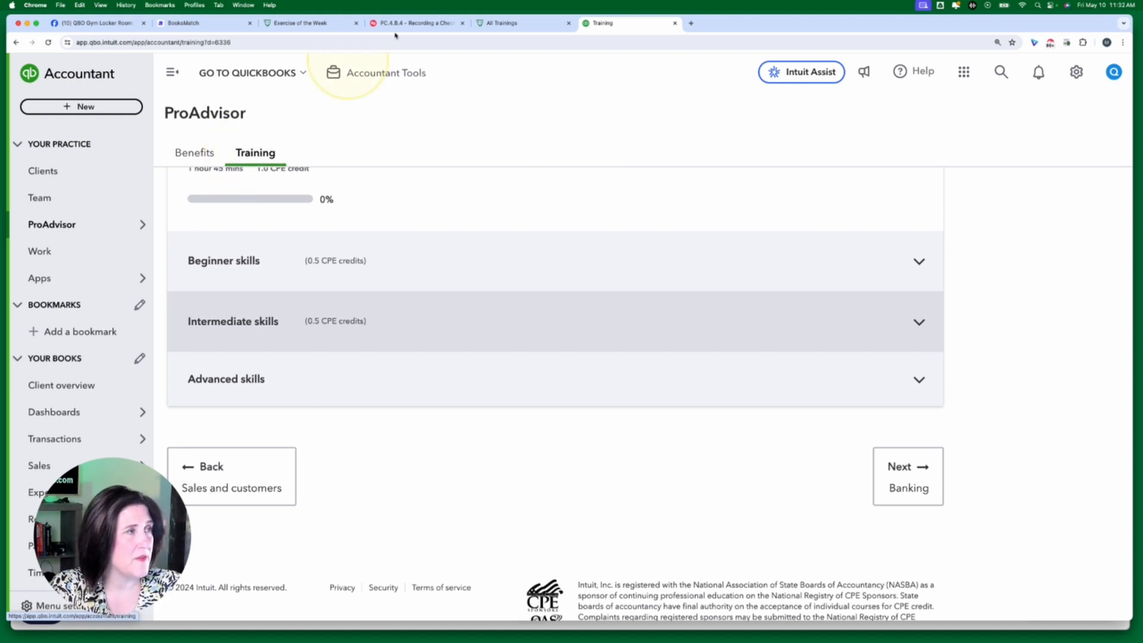
pyautogui.click(531, 27)
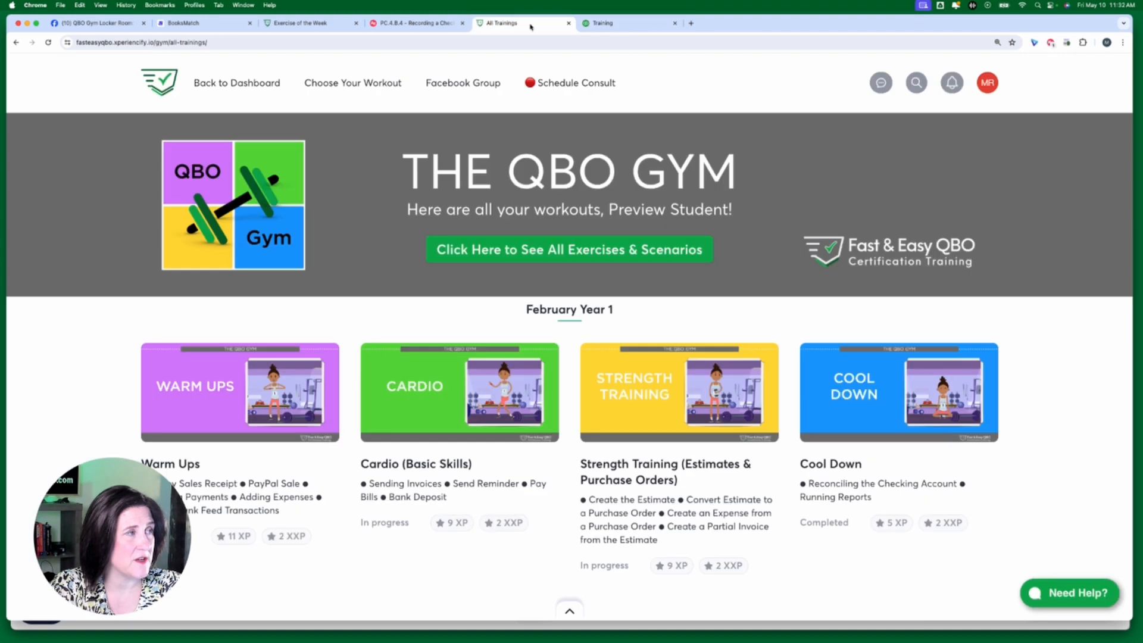
pyautogui.click(412, 25)
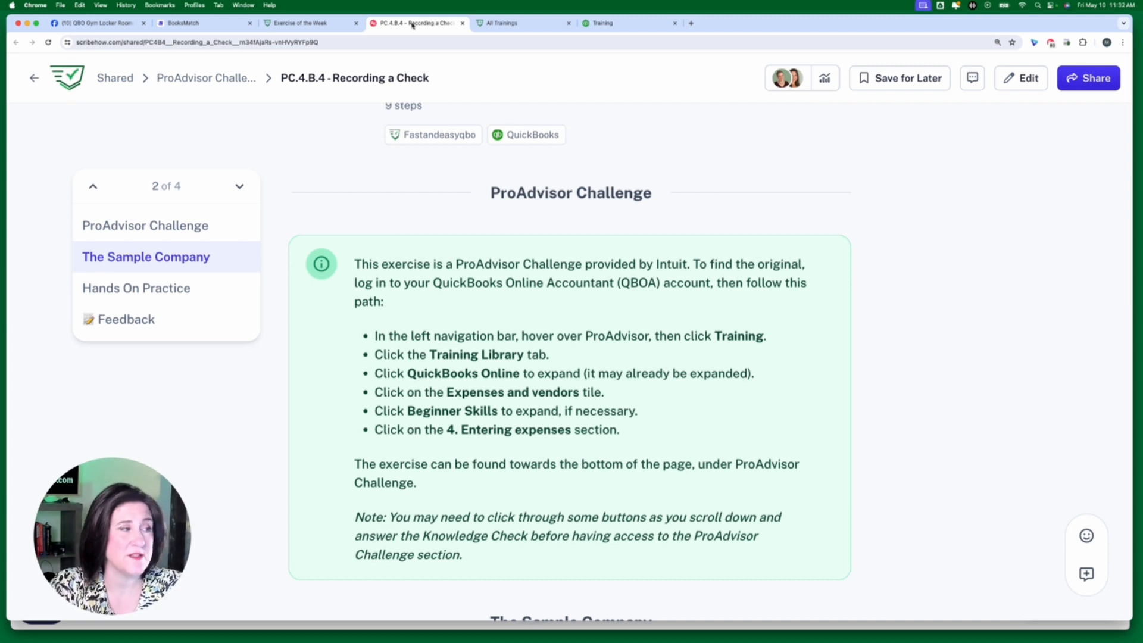
pyautogui.scroll(1, 516, 394)
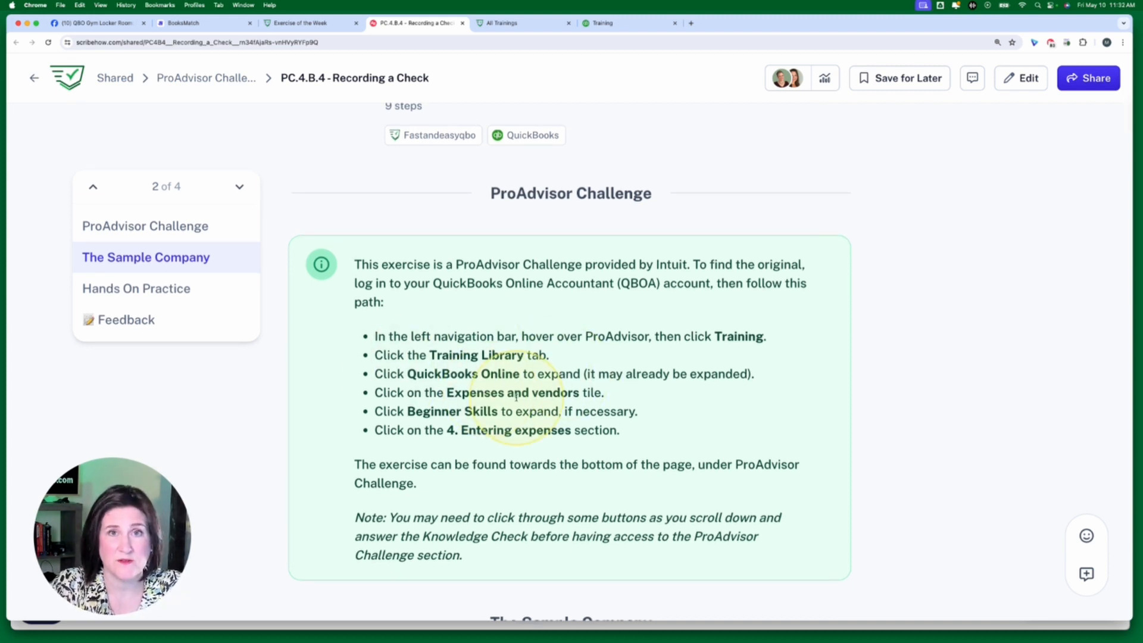
pyautogui.scroll(-1, 384, 105)
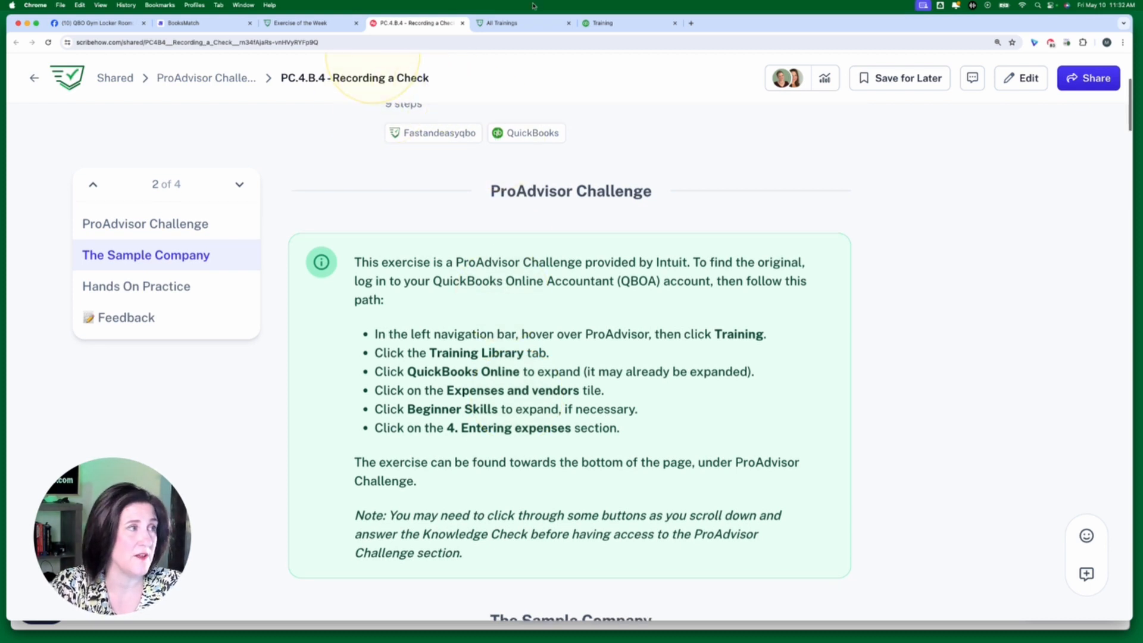
# Expand Beginner skills in the QuickBooks Expenses and vendors course, then return to the Recording a Check guide in Scribe
pyautogui.click(620, 26)
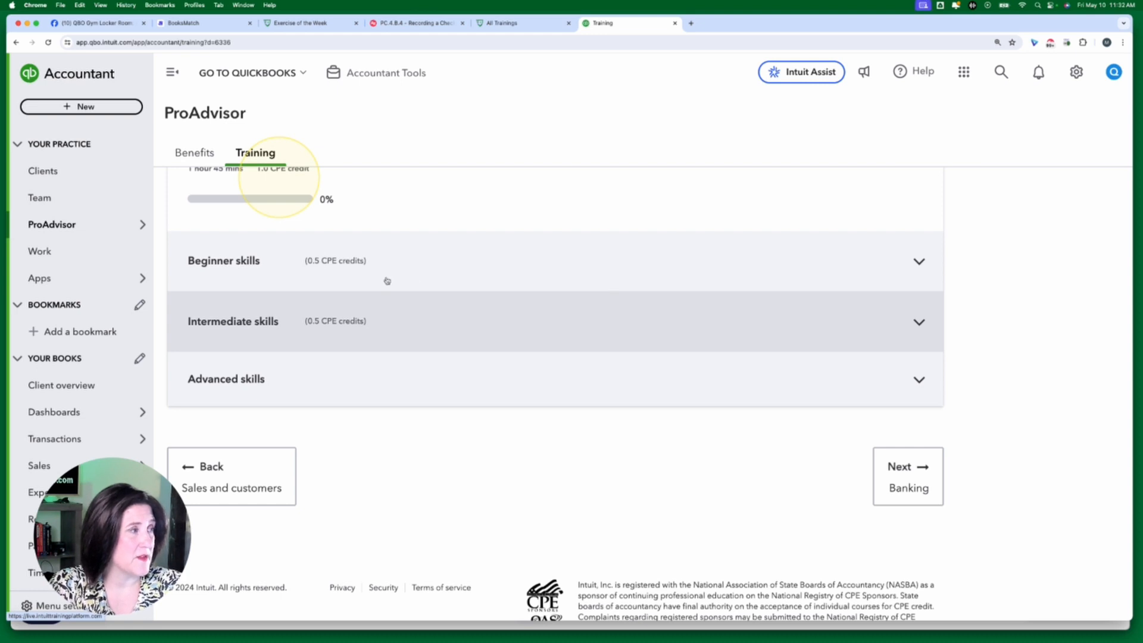
pyautogui.click(354, 263)
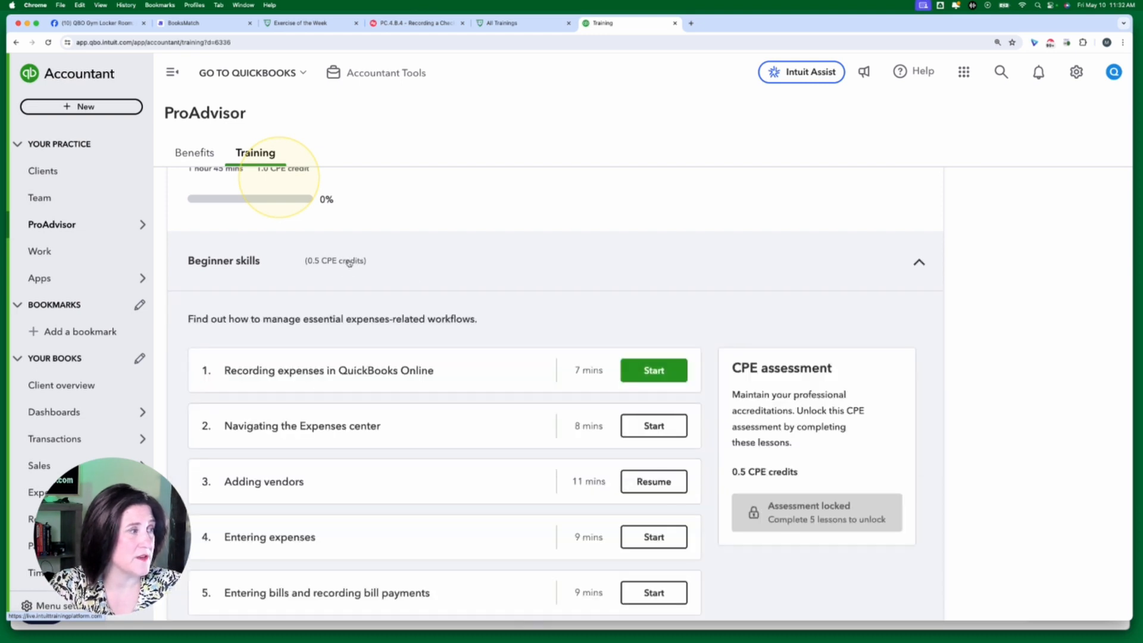
pyautogui.click(481, 24)
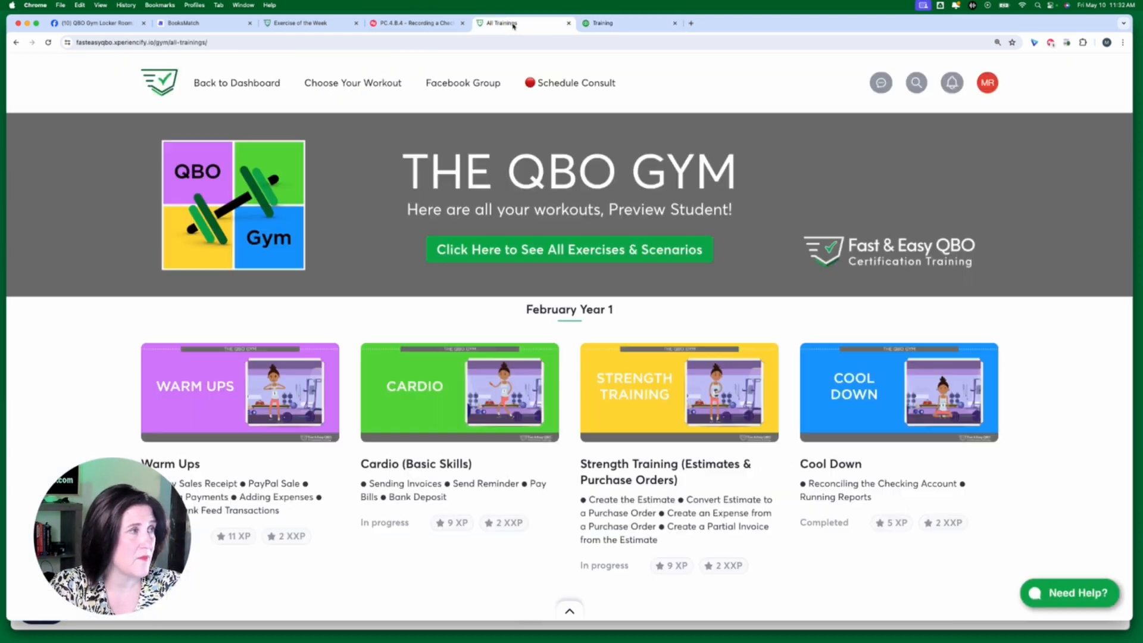
pyautogui.click(412, 23)
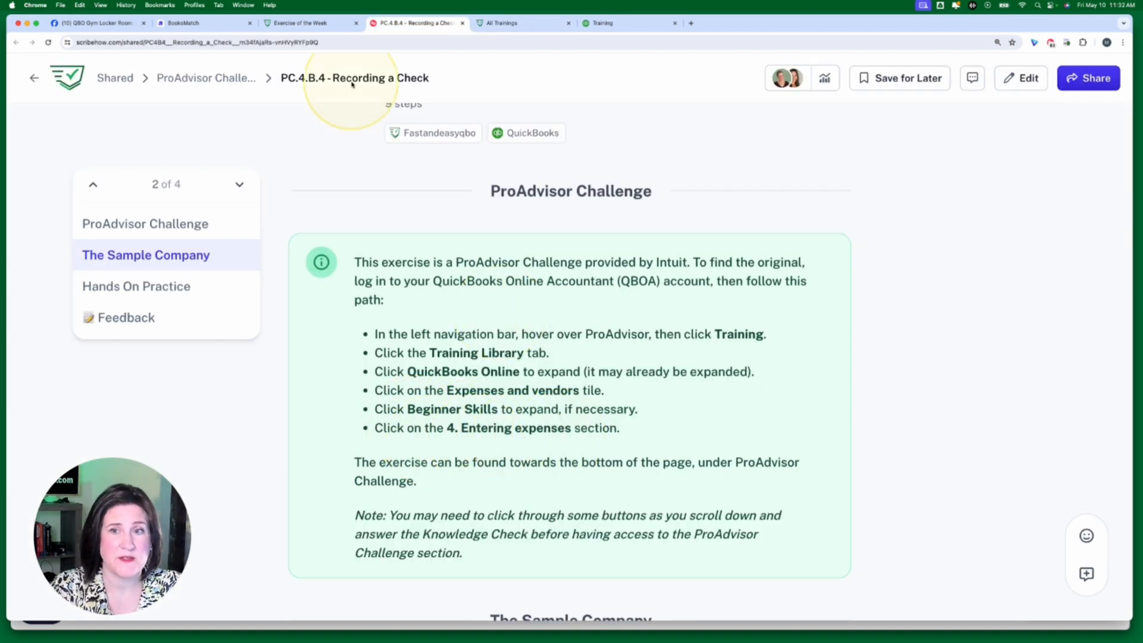
# Cross-check the exercise path between the Scribe guide and QuickBooks training, and start the Entering expenses lesson under Beginner skills
pyautogui.click(609, 24)
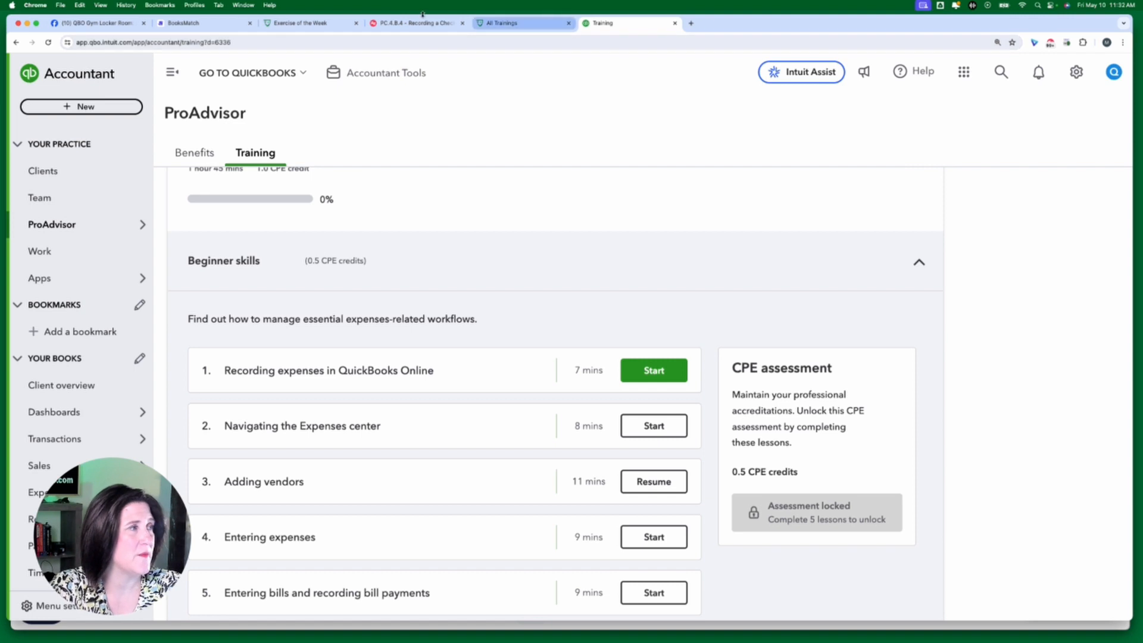
pyautogui.click(400, 25)
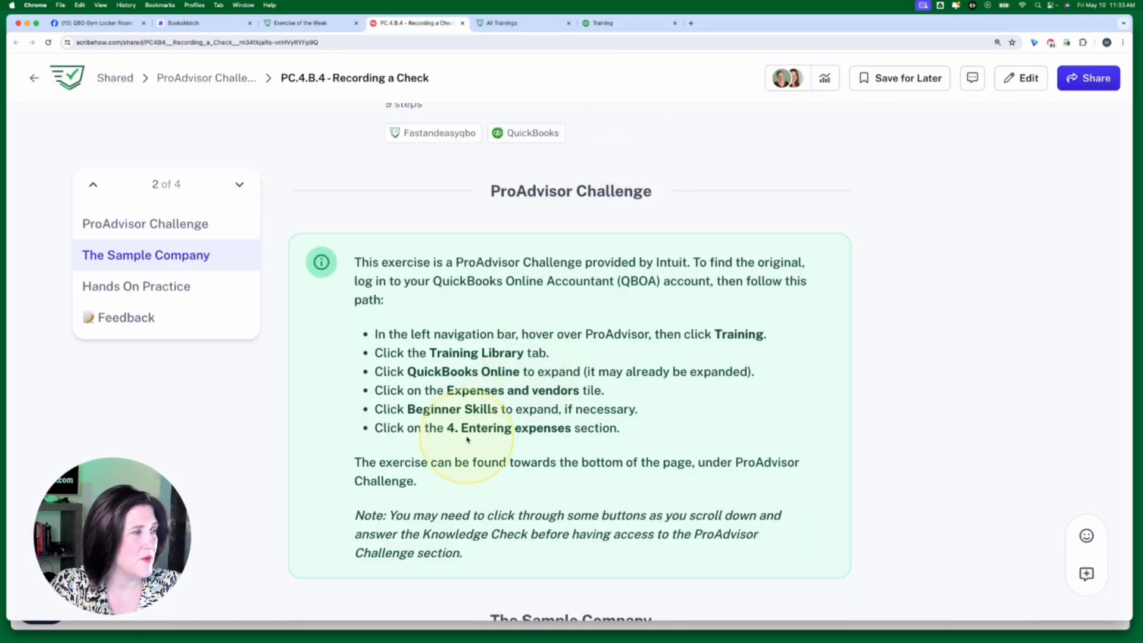
pyautogui.click(613, 24)
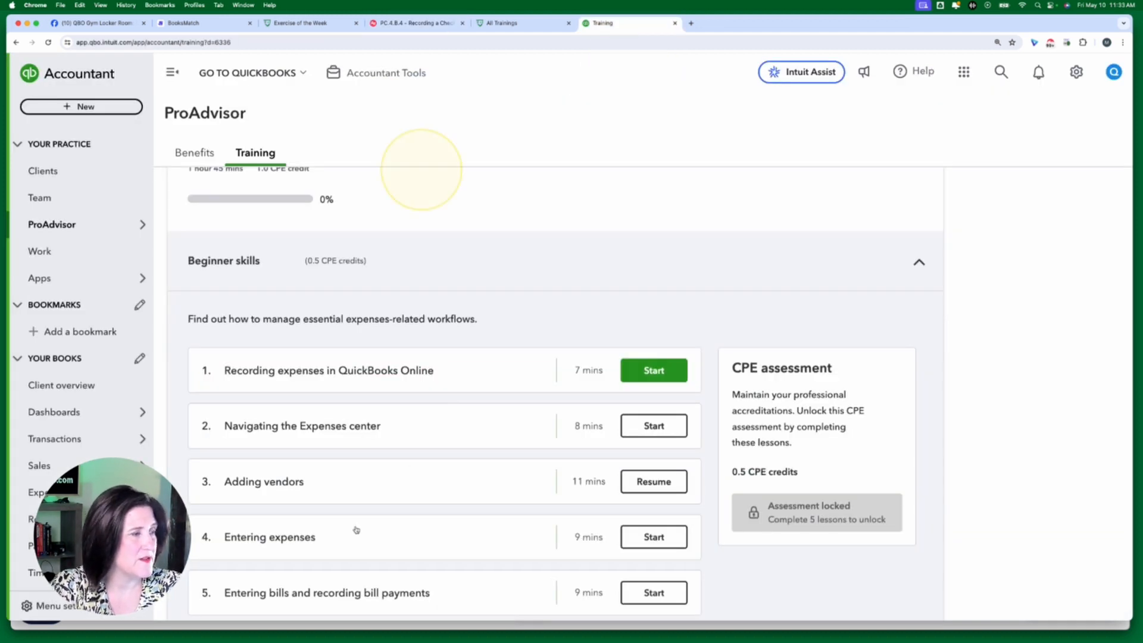
pyautogui.click(672, 540)
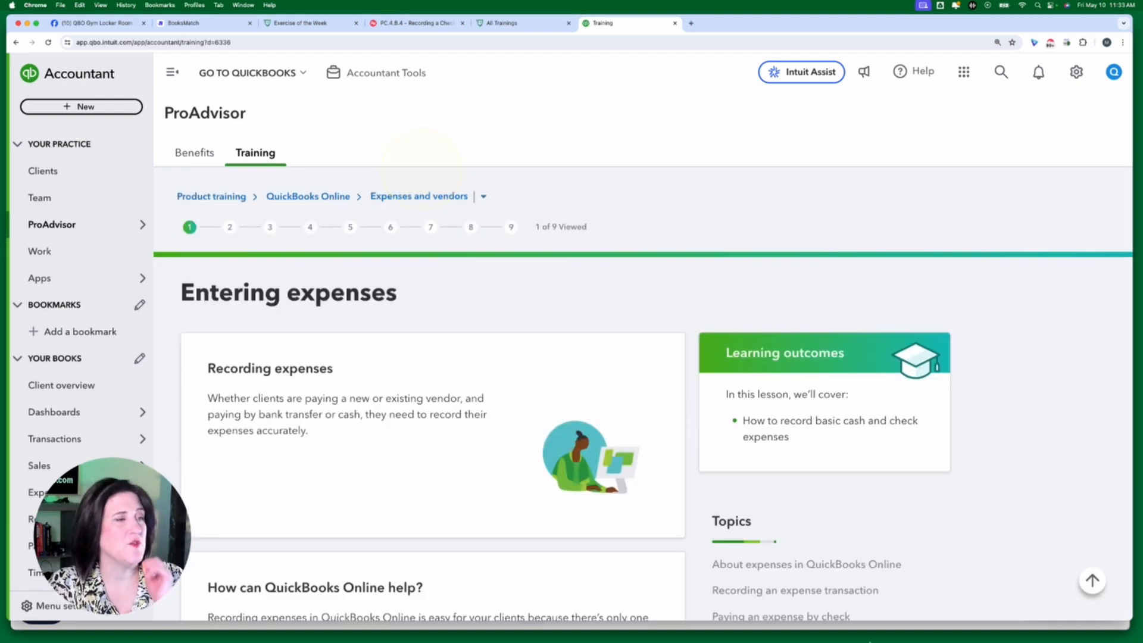
# Try to jump to the ProAdvisor challenge from the Entering expenses lesson's topic list
pyautogui.scroll(-5, 875, 557)
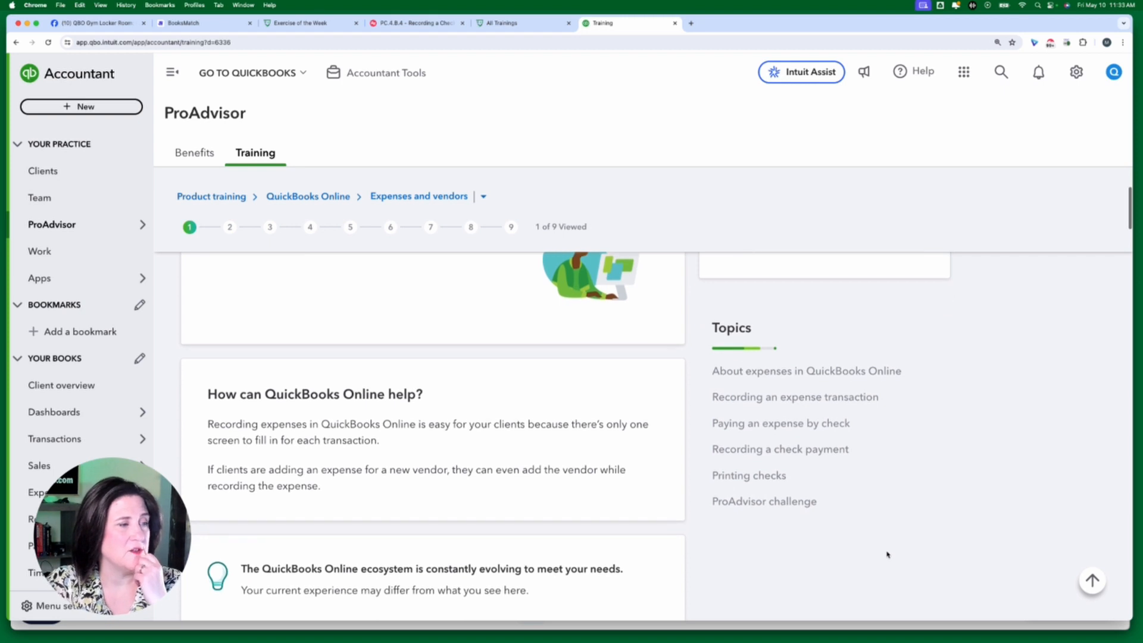
pyautogui.doubleClick(740, 502)
pyautogui.click(758, 527)
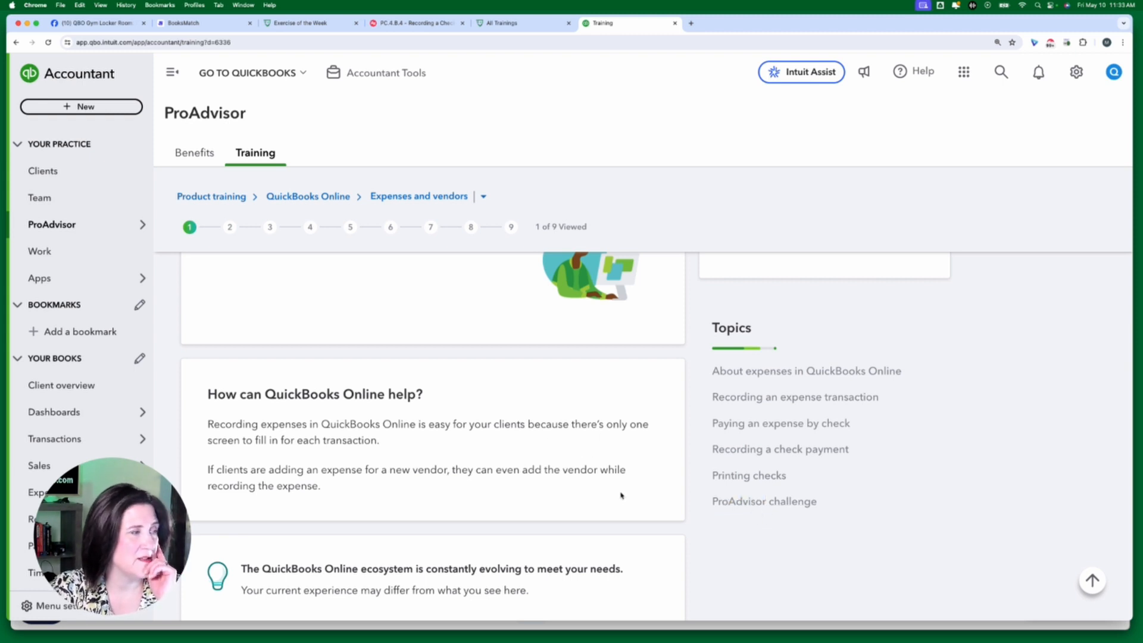
# Go through the Entering expenses lesson to the Printing checks section and show its Printing checks instructions
pyautogui.scroll(-15, 621, 495)
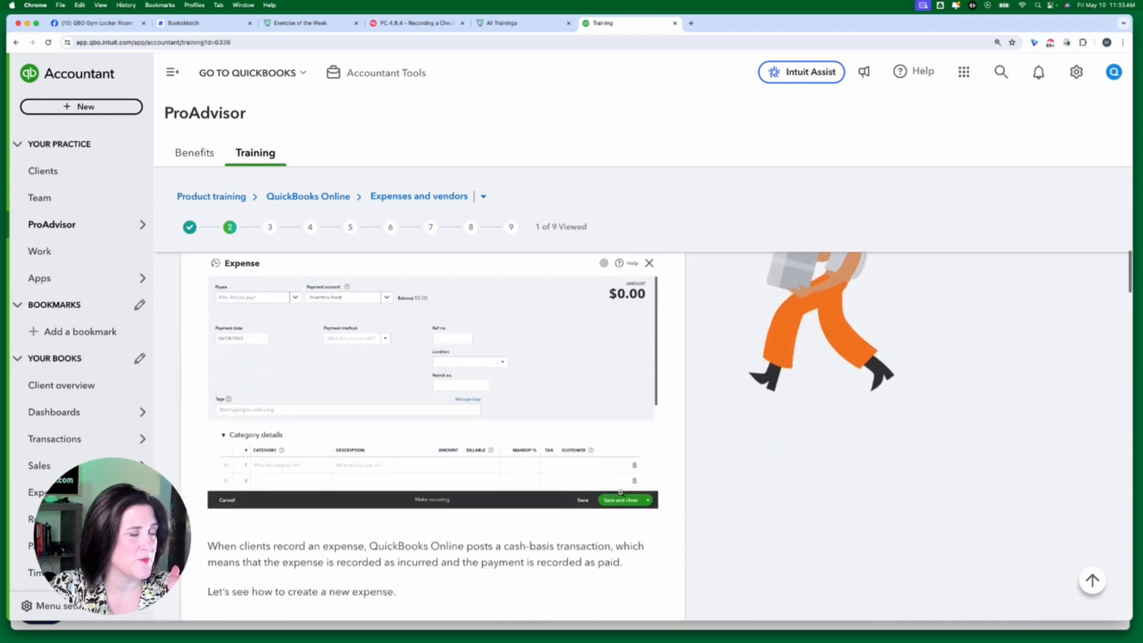
pyautogui.scroll(-15, 621, 492)
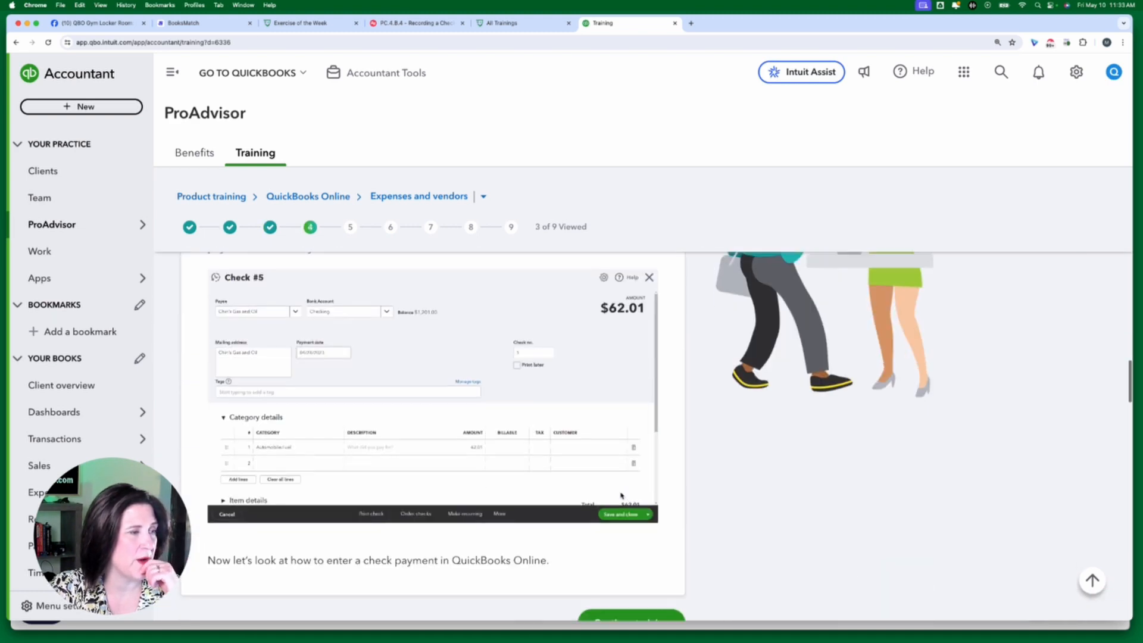
pyautogui.scroll(-15, 621, 495)
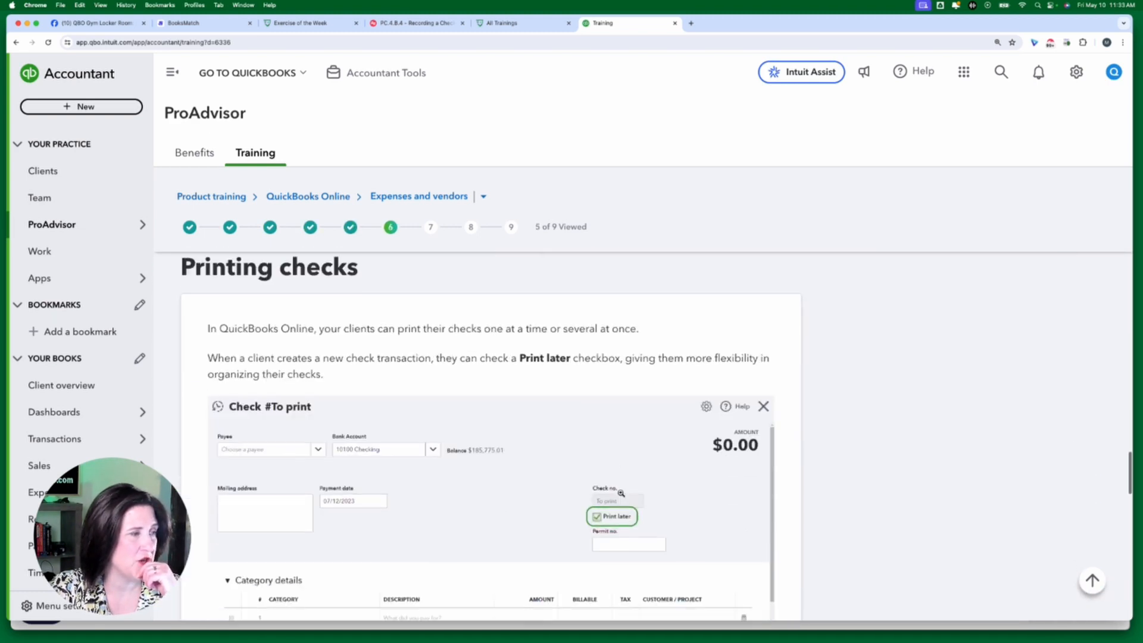
pyautogui.scroll(-15, 621, 493)
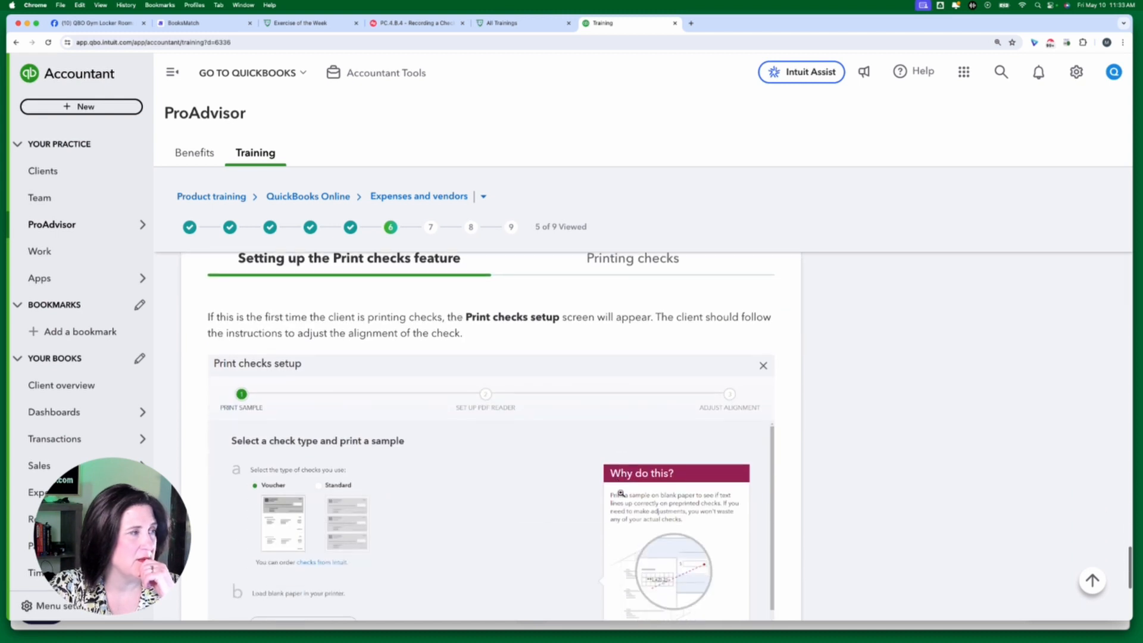
pyautogui.scroll(-10, 620, 494)
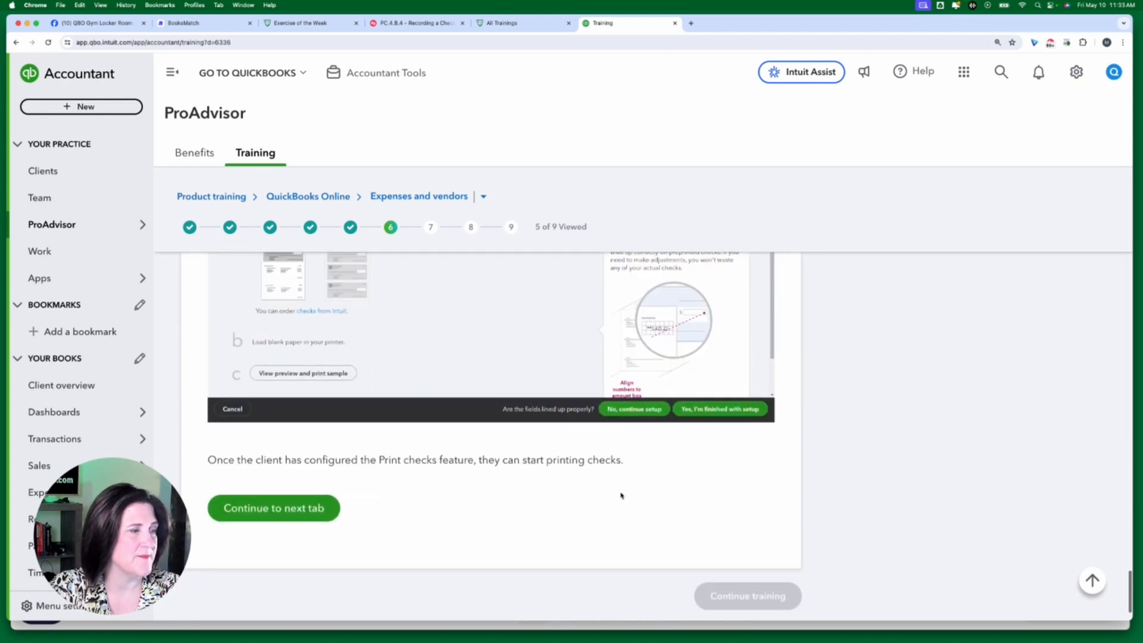
pyautogui.scroll(5, 621, 495)
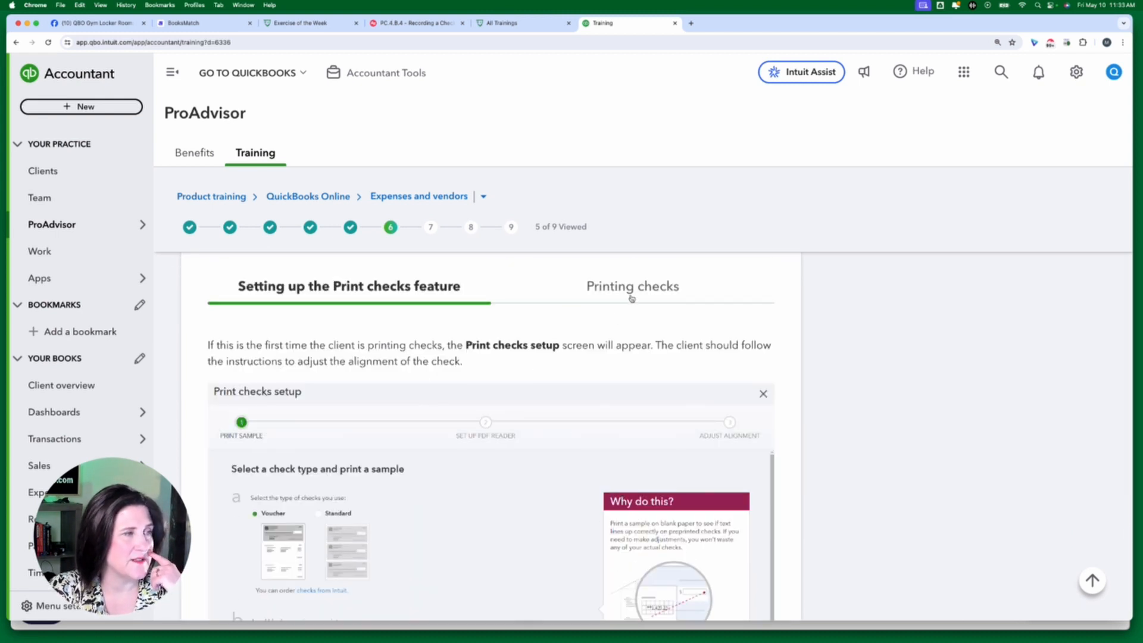
pyautogui.click(599, 289)
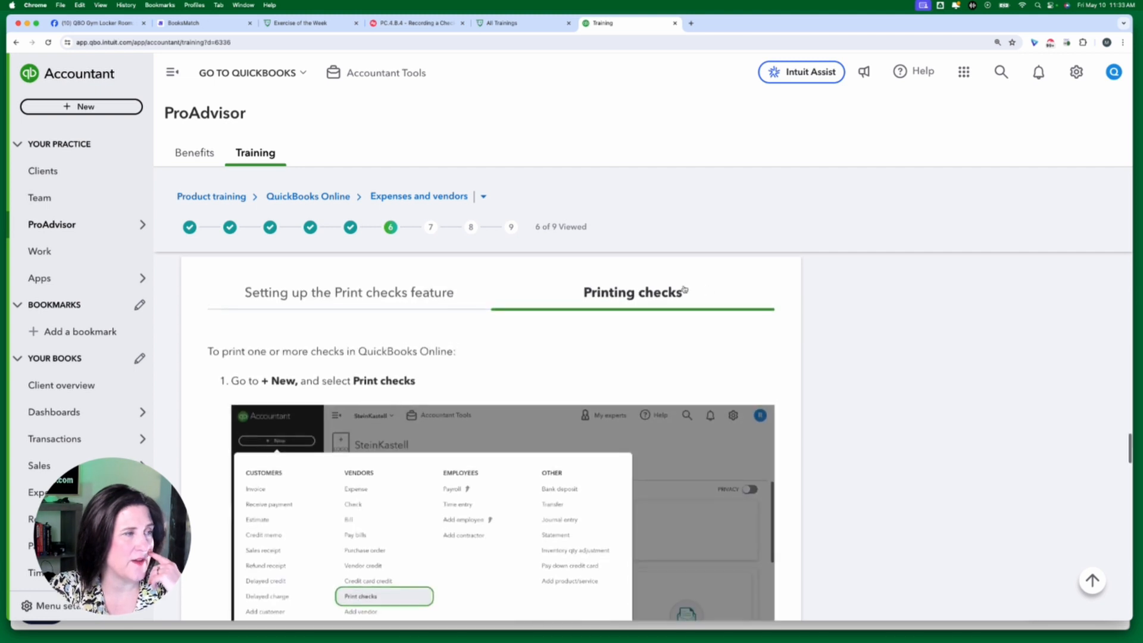
# Proceed to the Knowledge check and submit "After they've paid a vendor with cash" as the answer
pyautogui.scroll(-8, 689, 334)
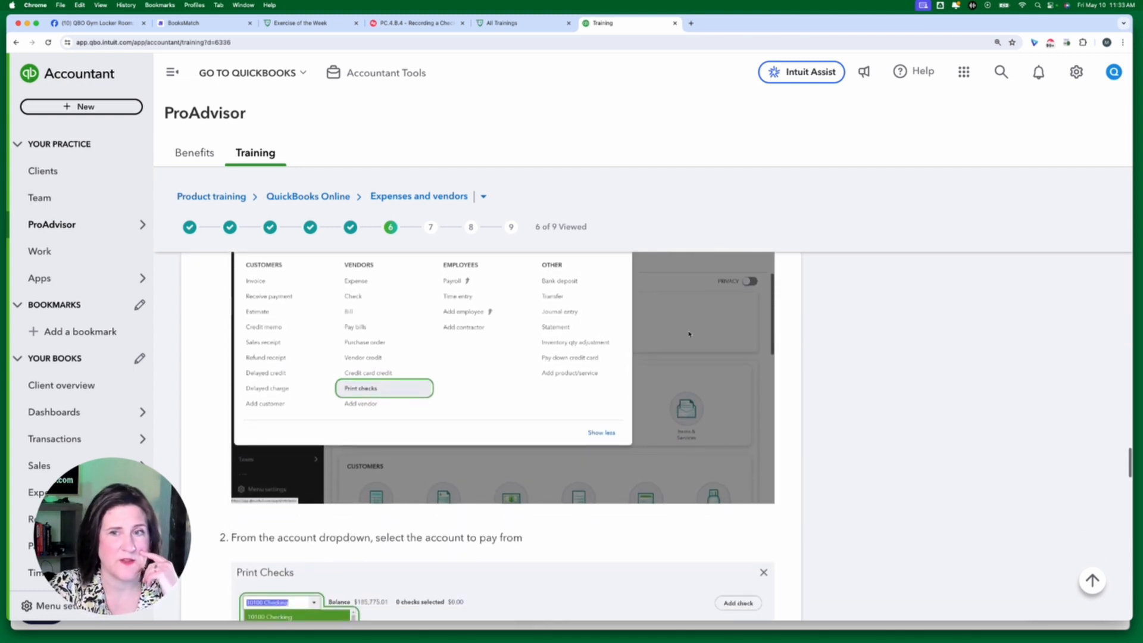
pyautogui.scroll(-10, 688, 334)
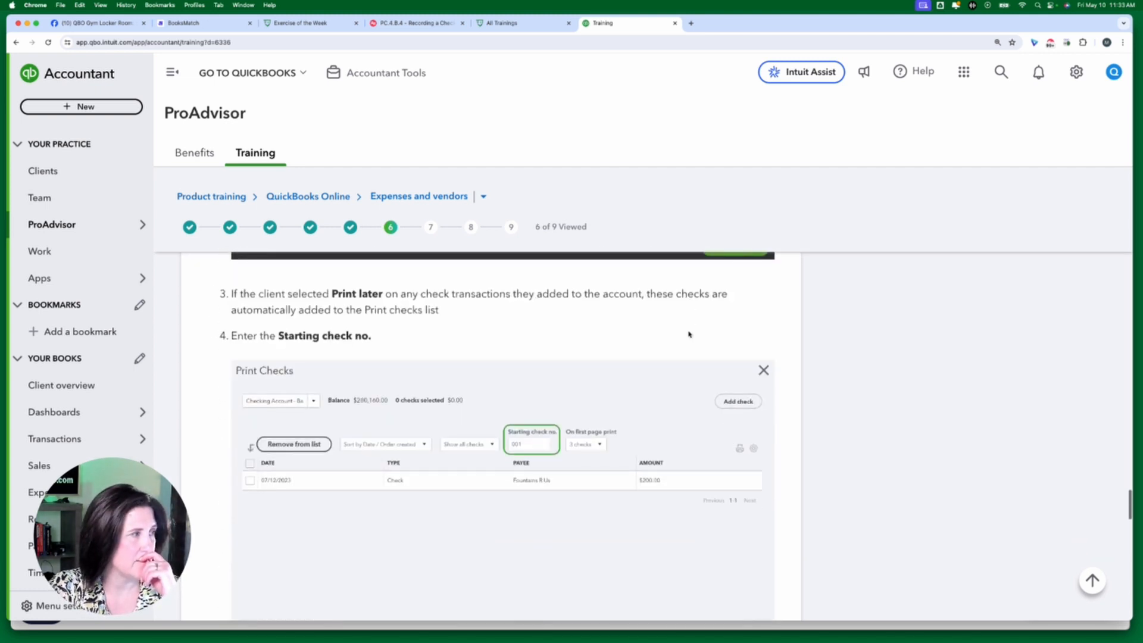
pyautogui.scroll(-10, 689, 334)
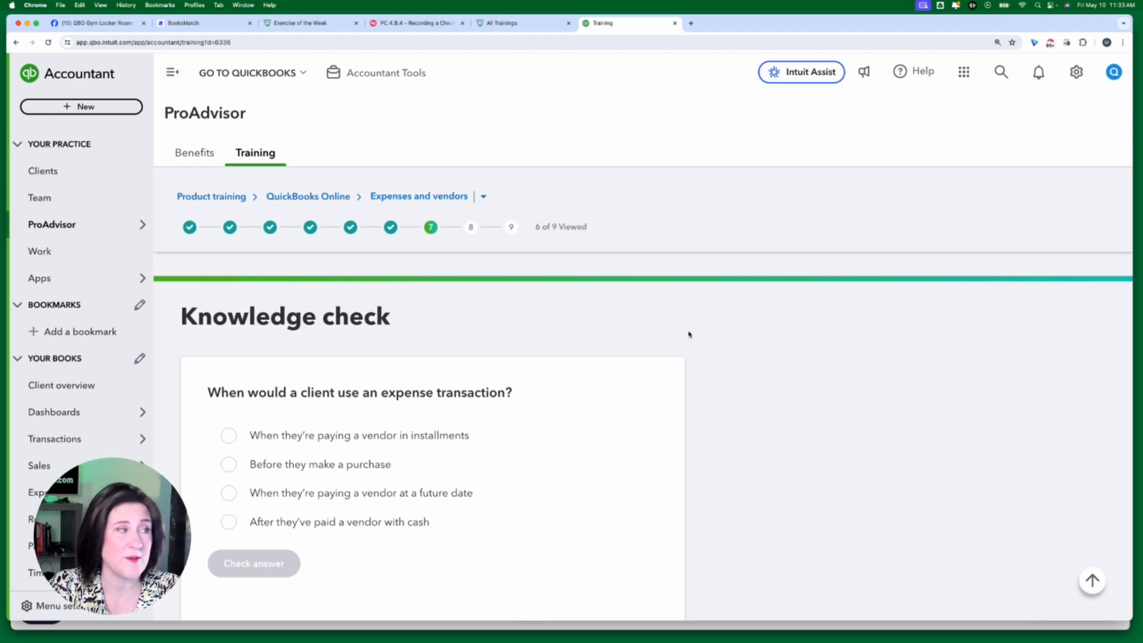
pyautogui.scroll(-2, 705, 387)
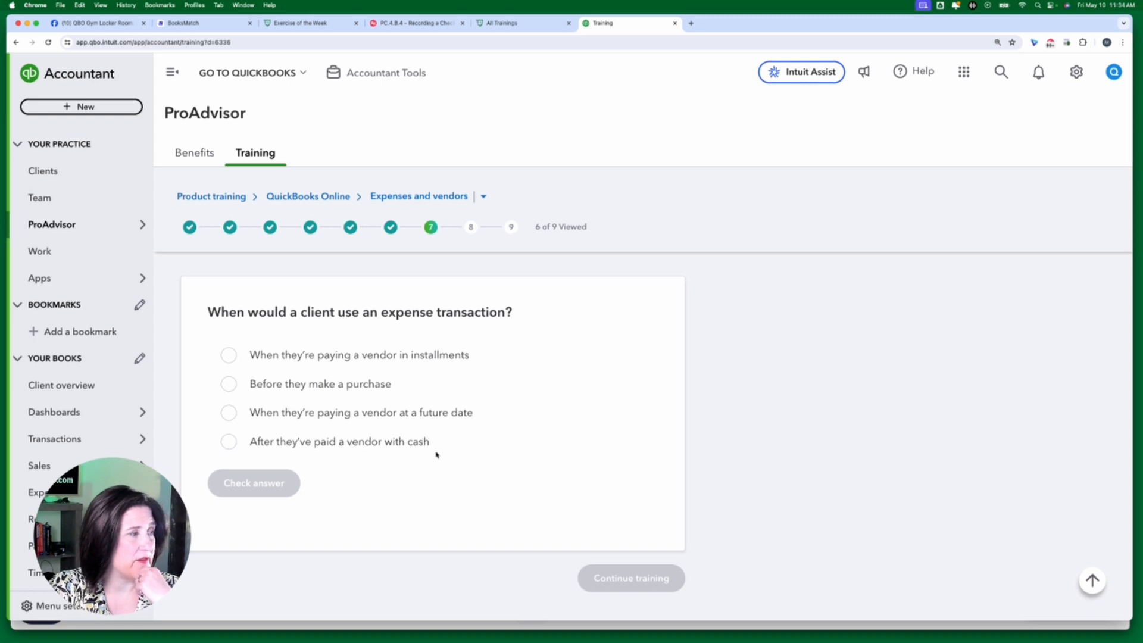
pyautogui.click(286, 443)
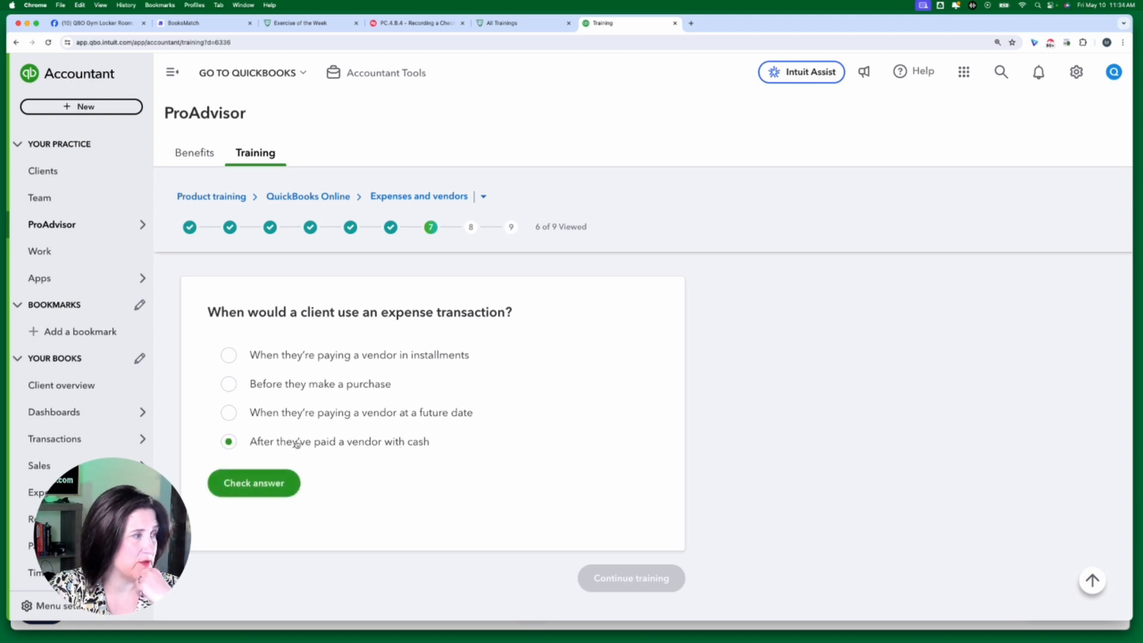
pyautogui.click(258, 481)
# Continue to the ProAdvisor challenge for Craig's Landscaping and expand The task to read the check details
pyautogui.scroll(-3, 506, 467)
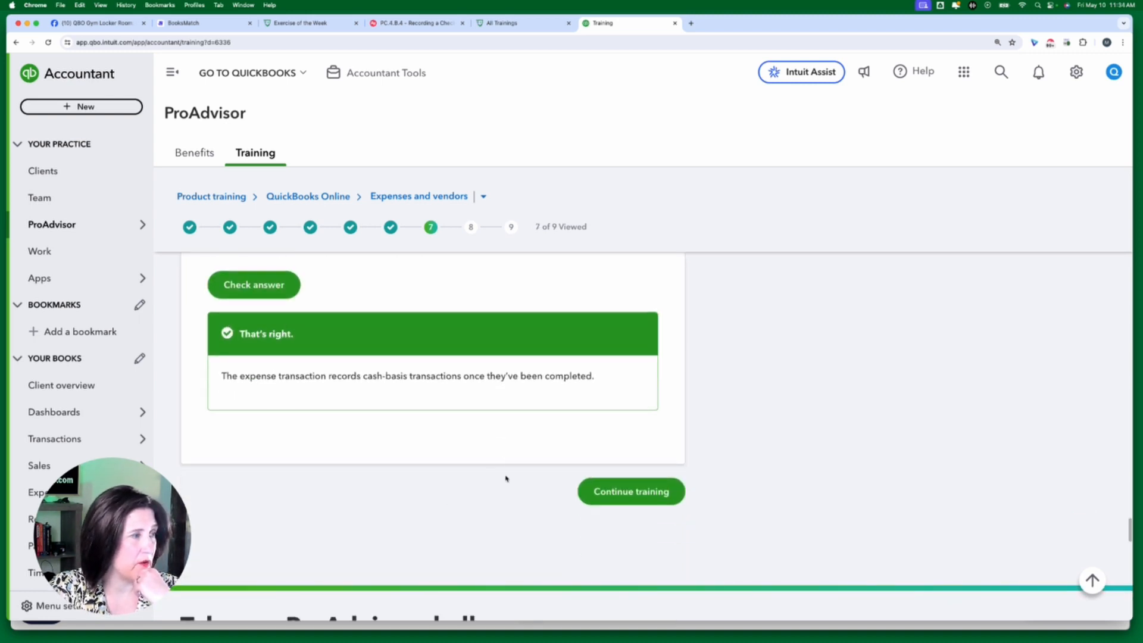
pyautogui.scroll(1, 507, 476)
pyautogui.scroll(-5, 506, 478)
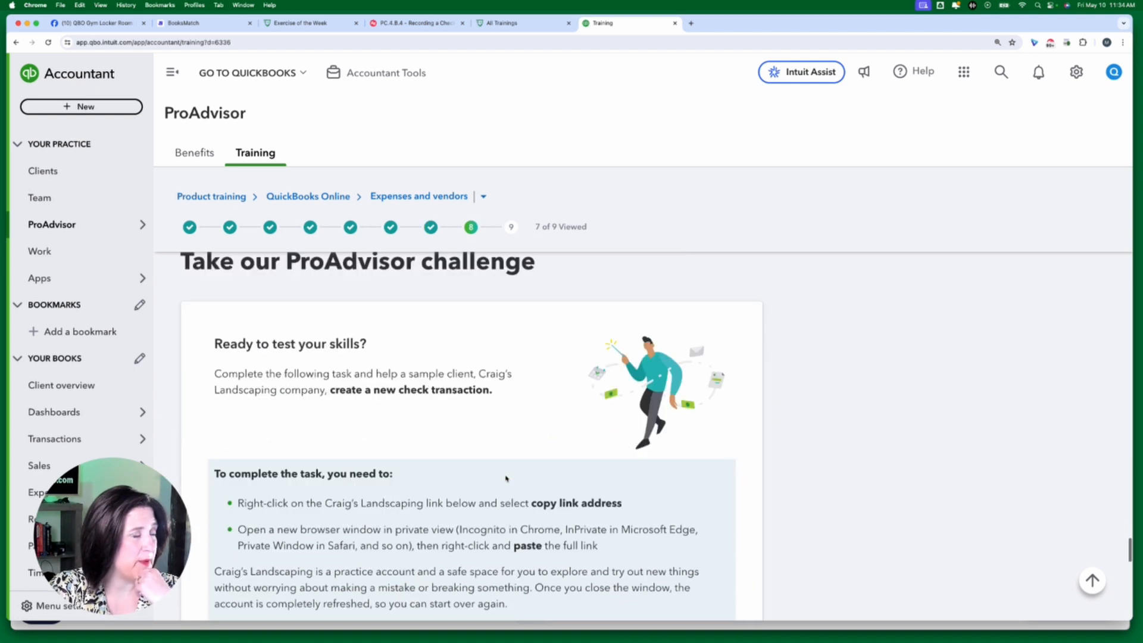
pyautogui.scroll(1, 507, 478)
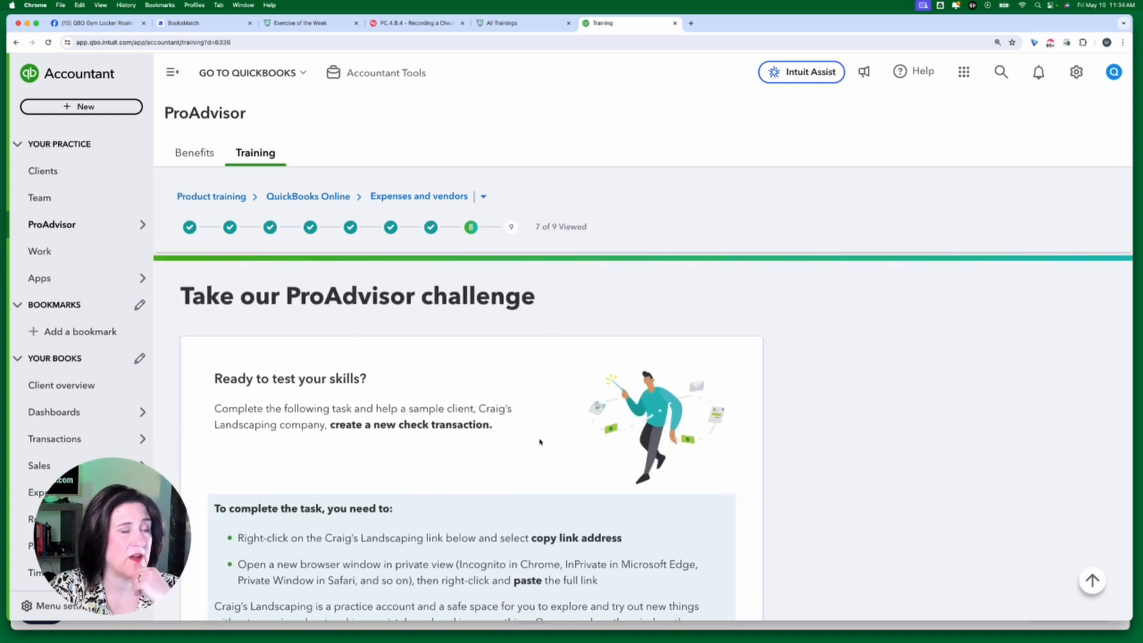
pyautogui.scroll(-5, 541, 436)
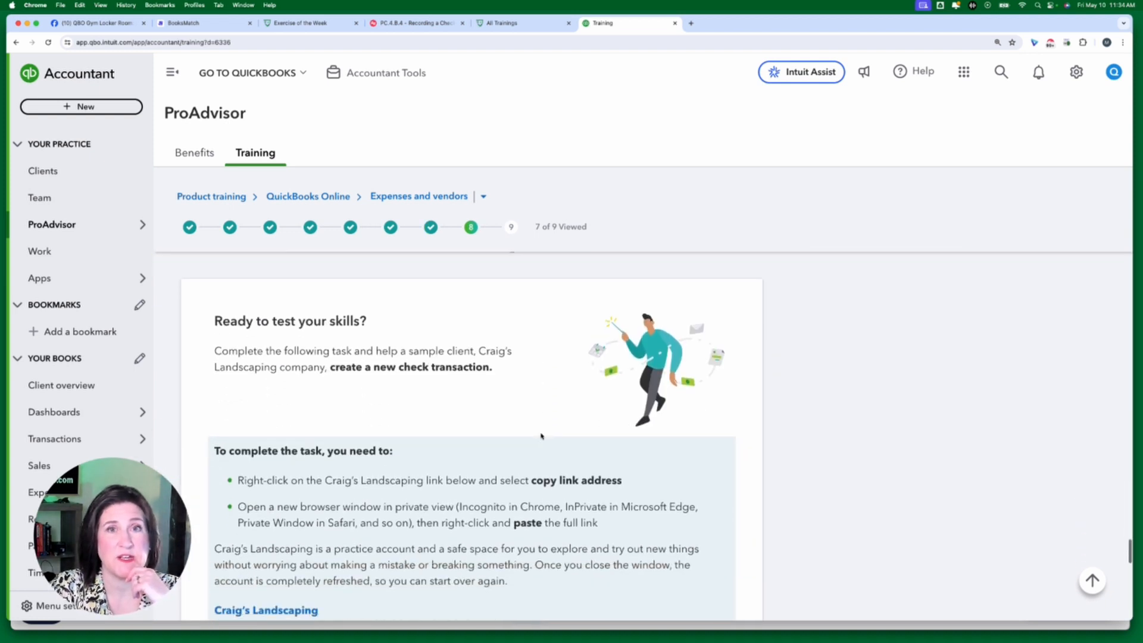
pyautogui.scroll(-3, 539, 429)
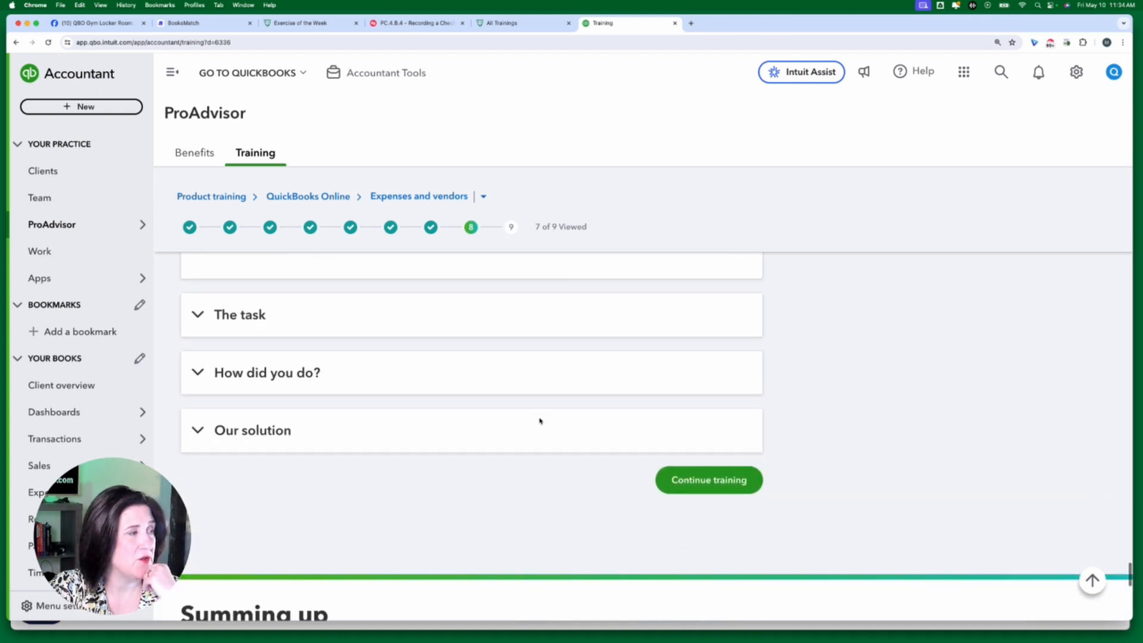
pyautogui.click(393, 326)
pyautogui.scroll(-1, 510, 451)
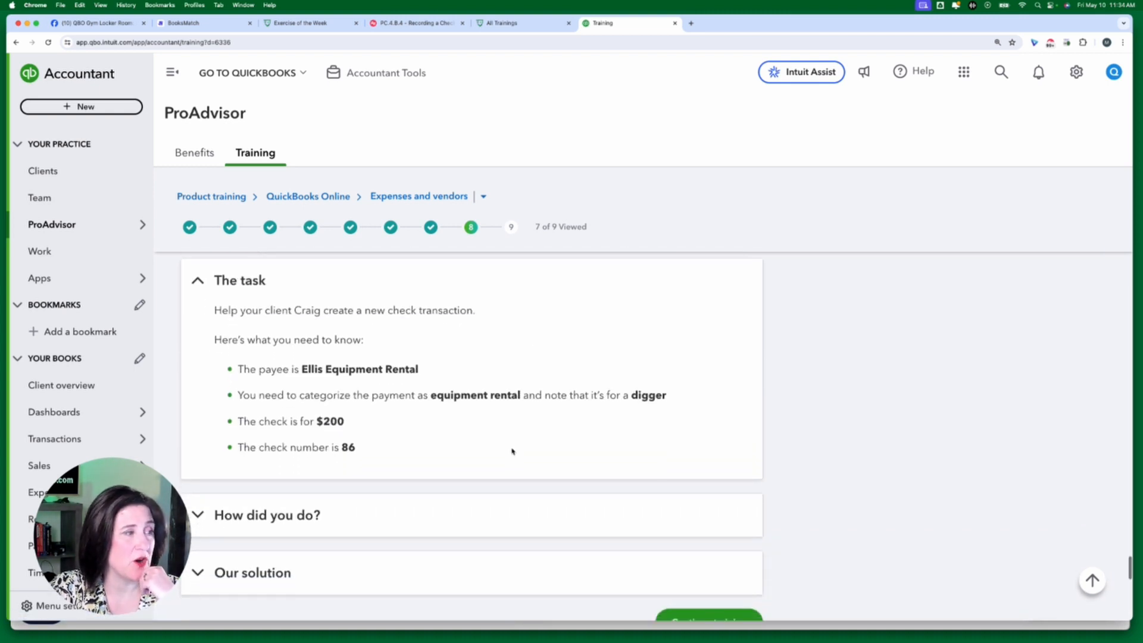
pyautogui.scroll(-2, 518, 443)
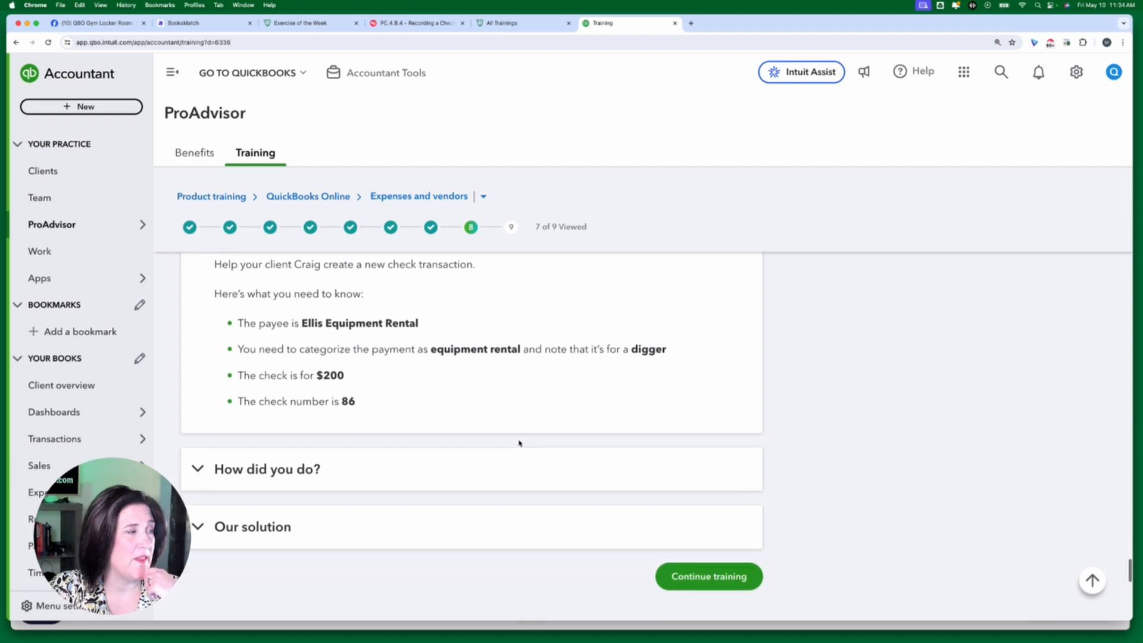
# Expand "How did you do?" and examine the sample Expense Transactions list with the expected check
pyautogui.click(487, 456)
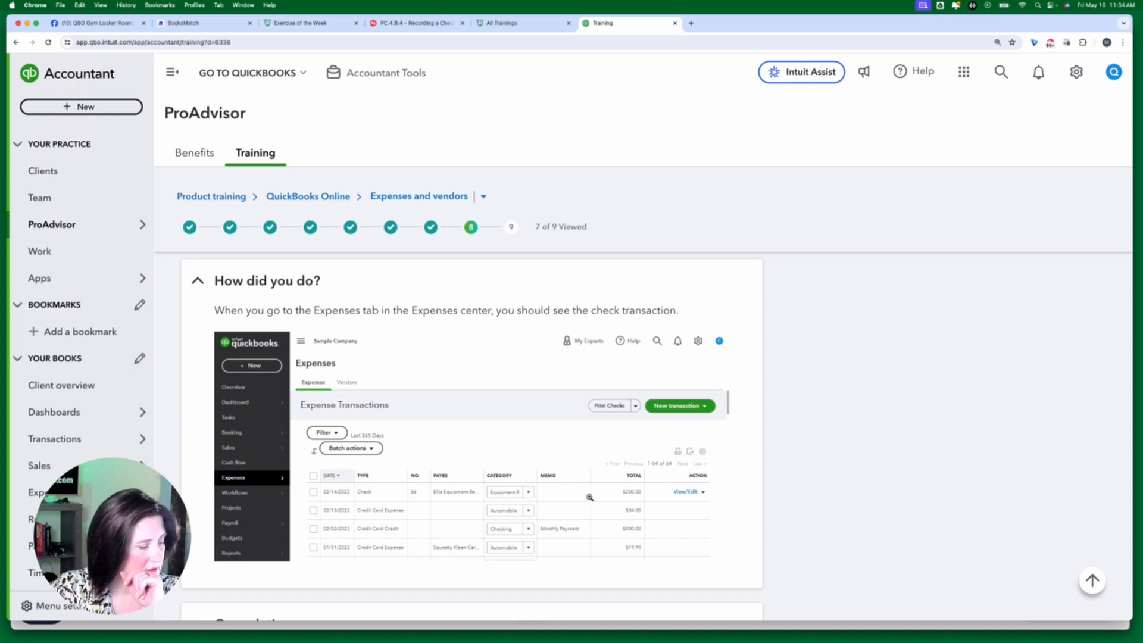
pyautogui.scroll(-1, 589, 497)
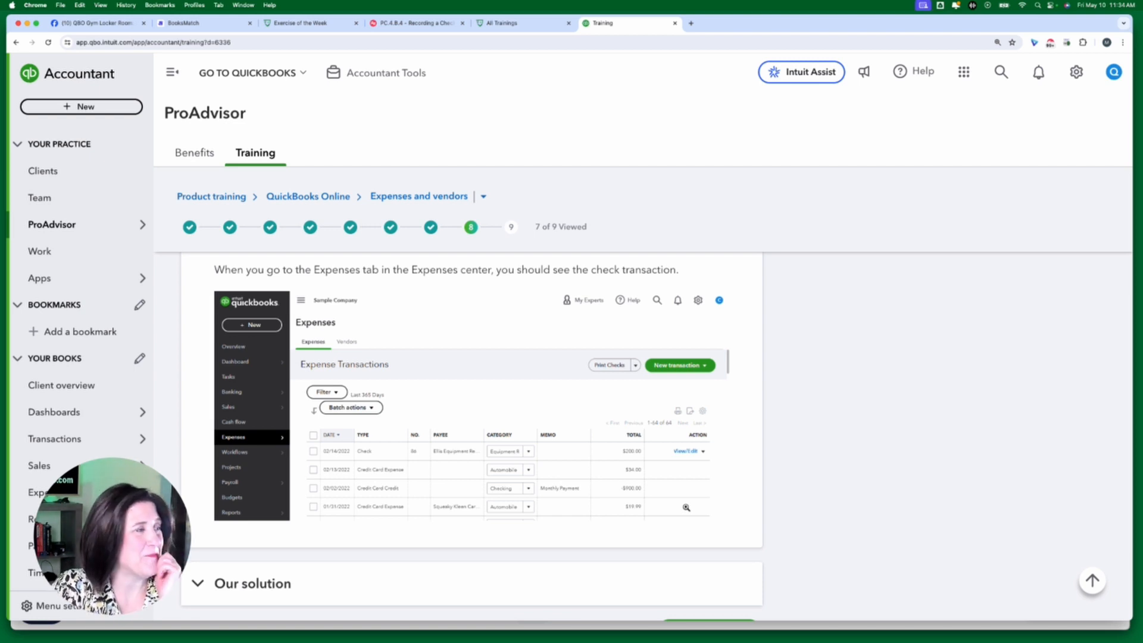
pyautogui.scroll(-1, 670, 509)
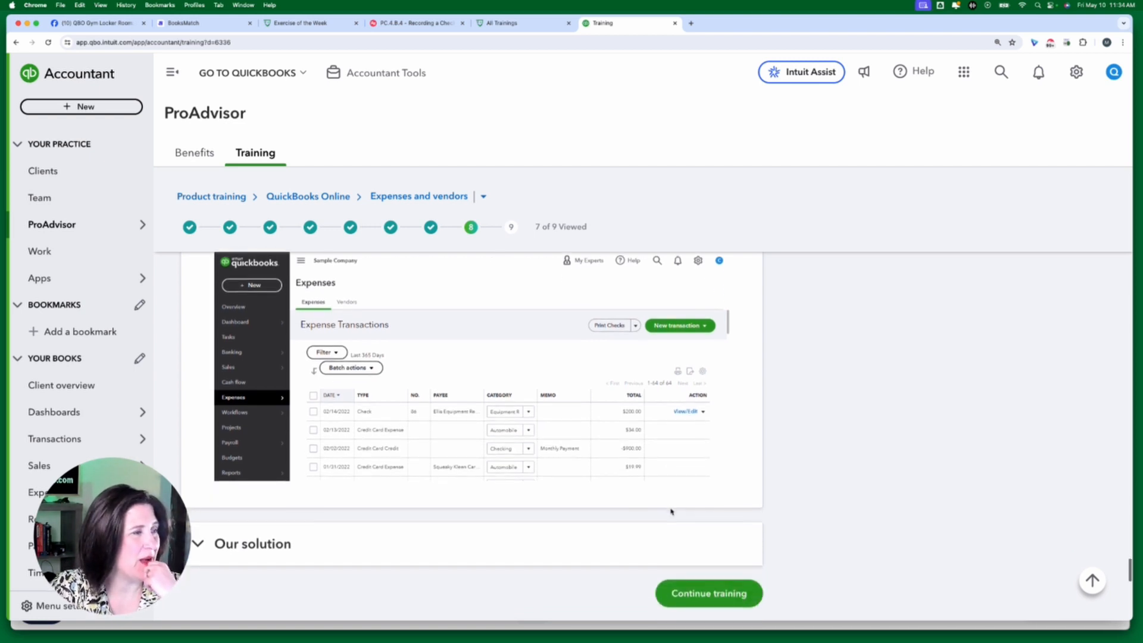
pyautogui.scroll(1, 671, 510)
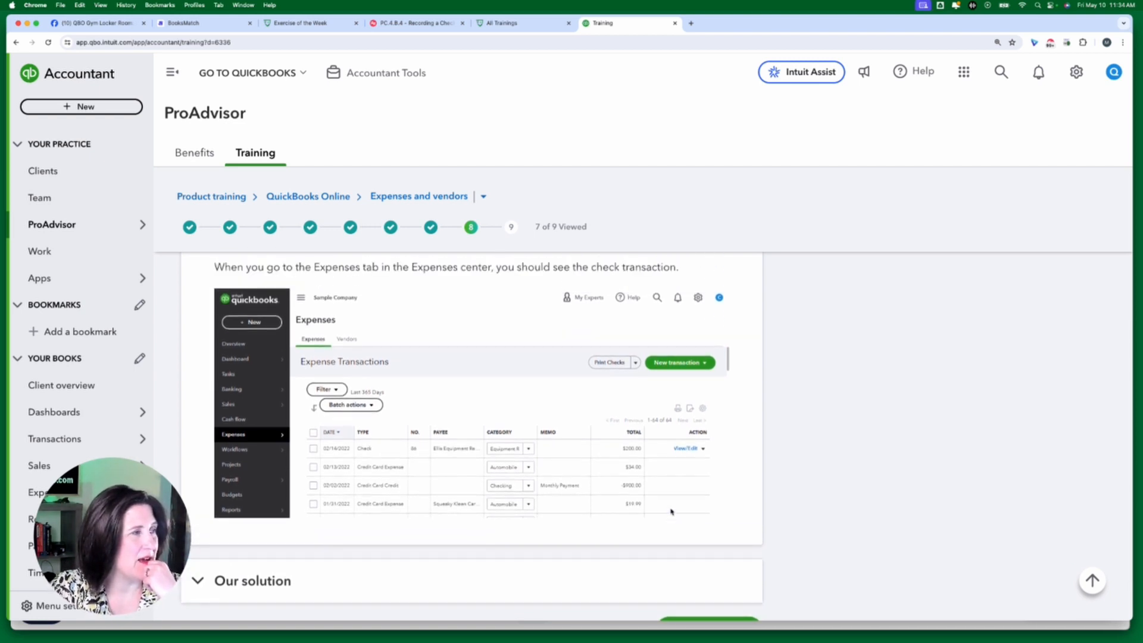
pyautogui.scroll(-1, 671, 510)
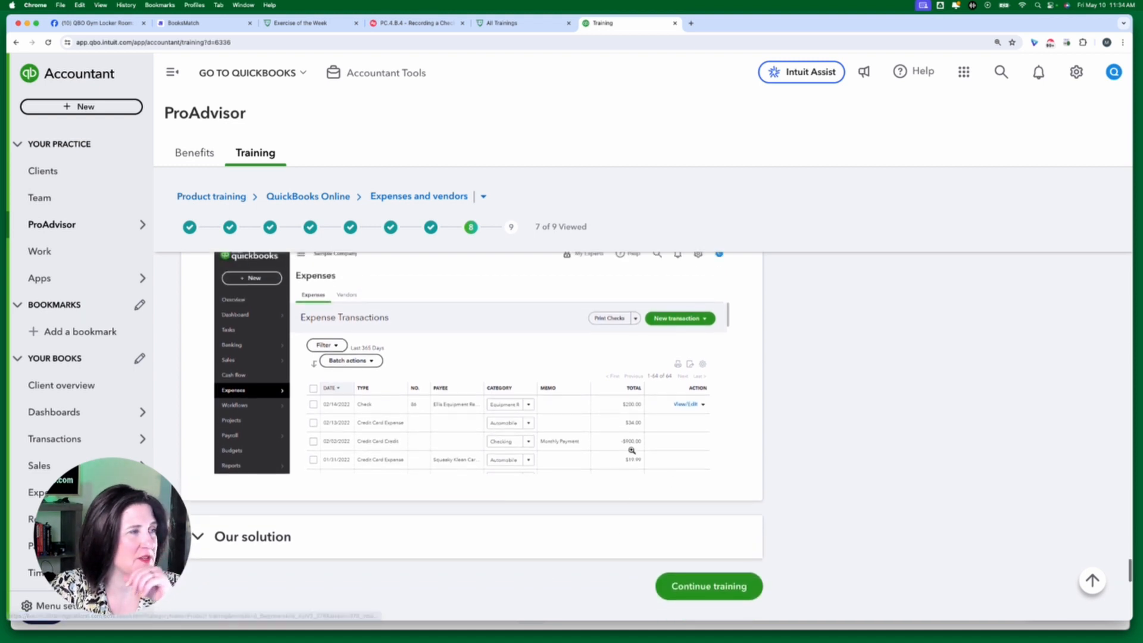
pyautogui.scroll(1, 632, 450)
pyautogui.scroll(-2, 540, 423)
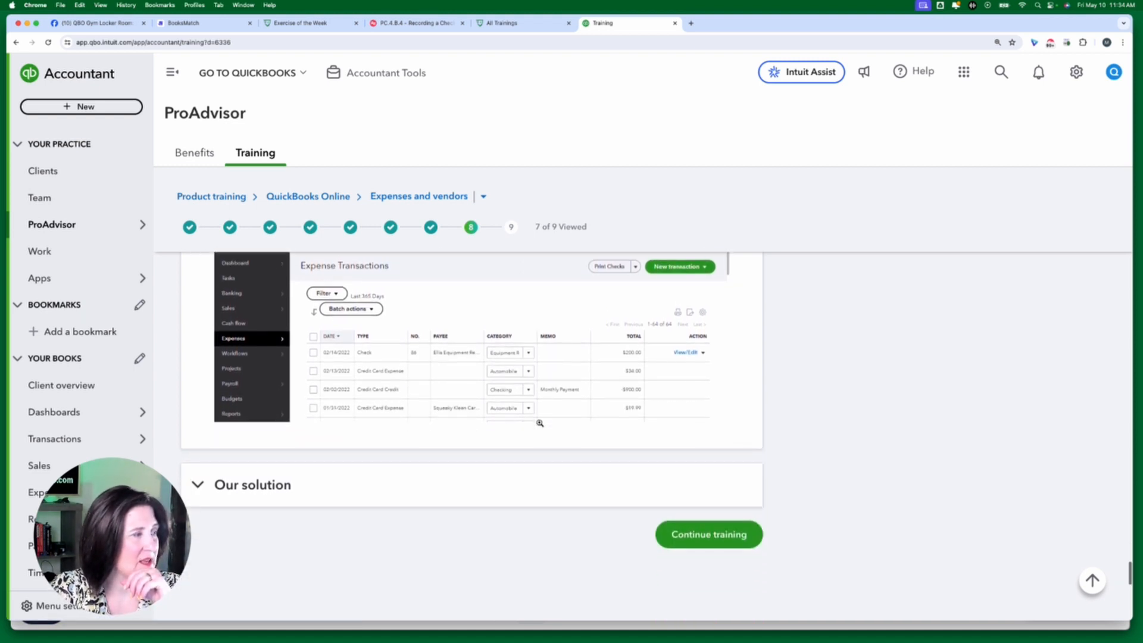
# Expand "Our solution" and review the steps for creating the check transaction
pyautogui.click(476, 489)
pyautogui.scroll(-2, 557, 462)
pyautogui.scroll(1, 457, 364)
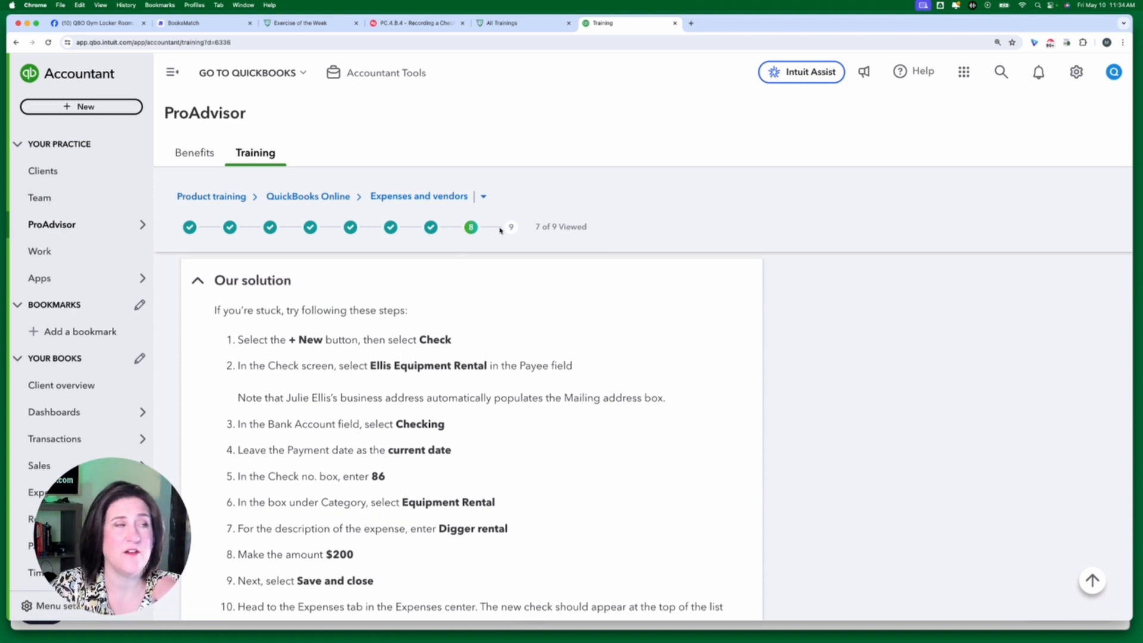
# Return to the Recording a Check guide in Scribe and read the instructions for entering the sample company
pyautogui.click(418, 24)
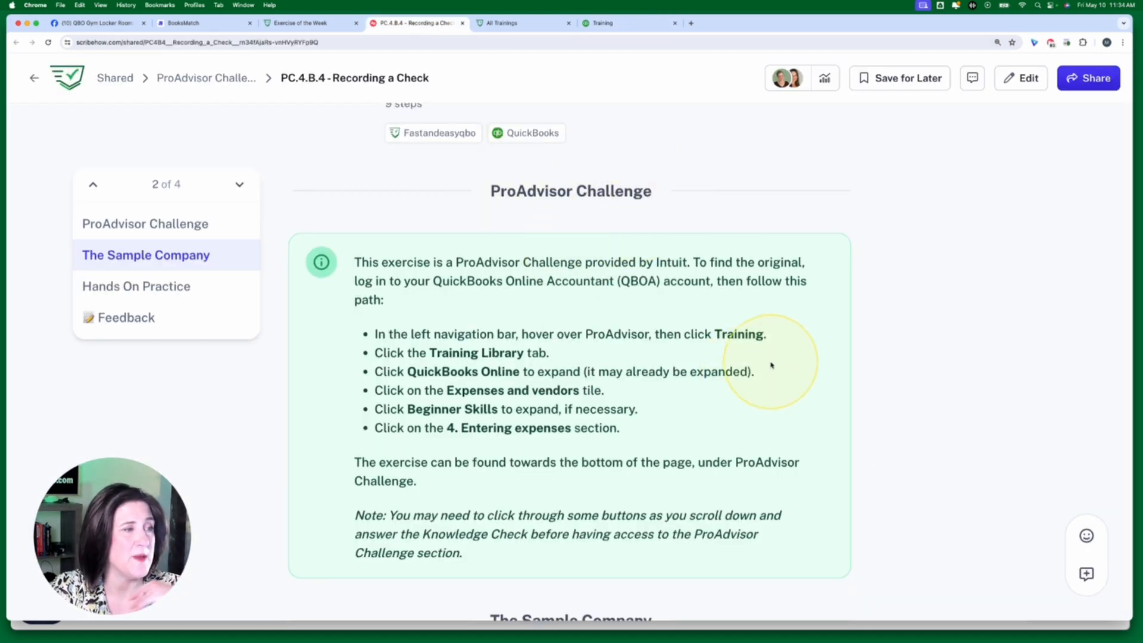
pyautogui.scroll(-1, 771, 364)
pyautogui.scroll(-5, 771, 364)
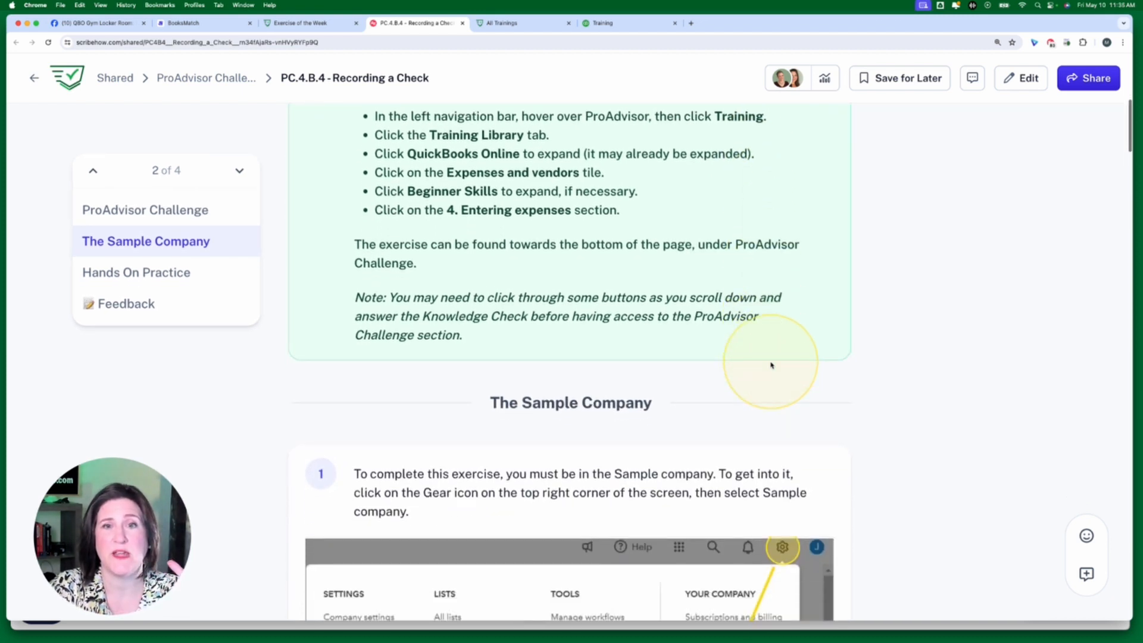
pyautogui.scroll(-2, 771, 365)
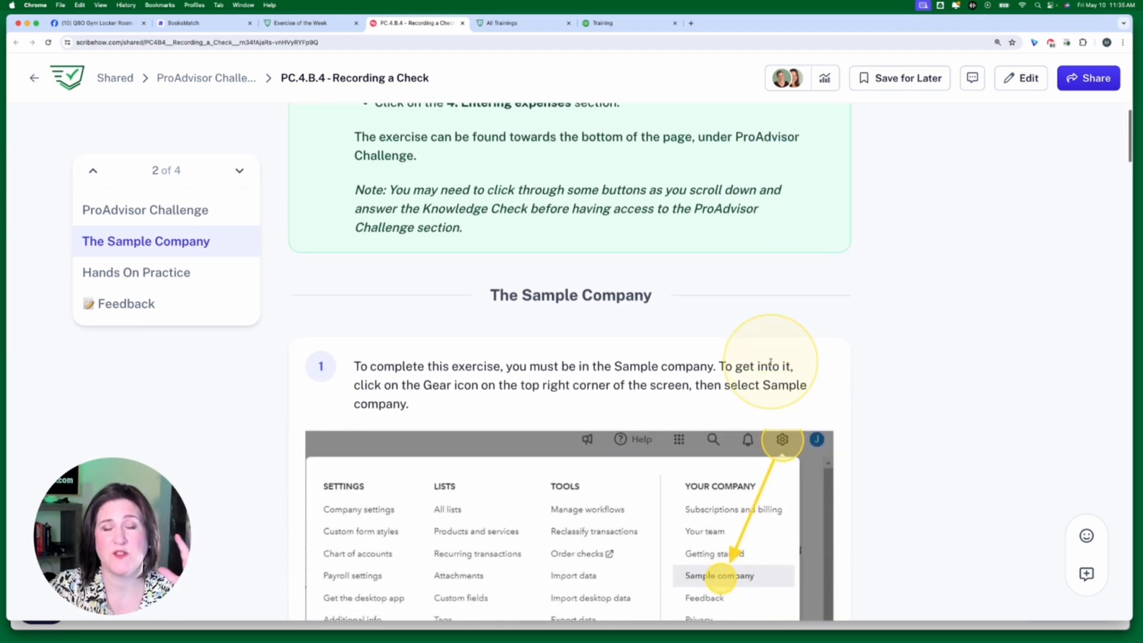
# Switch to QuickBooks Online Accountant and open the sample company, agreeing to be signed out of the current firm
pyautogui.scroll(-3, 771, 363)
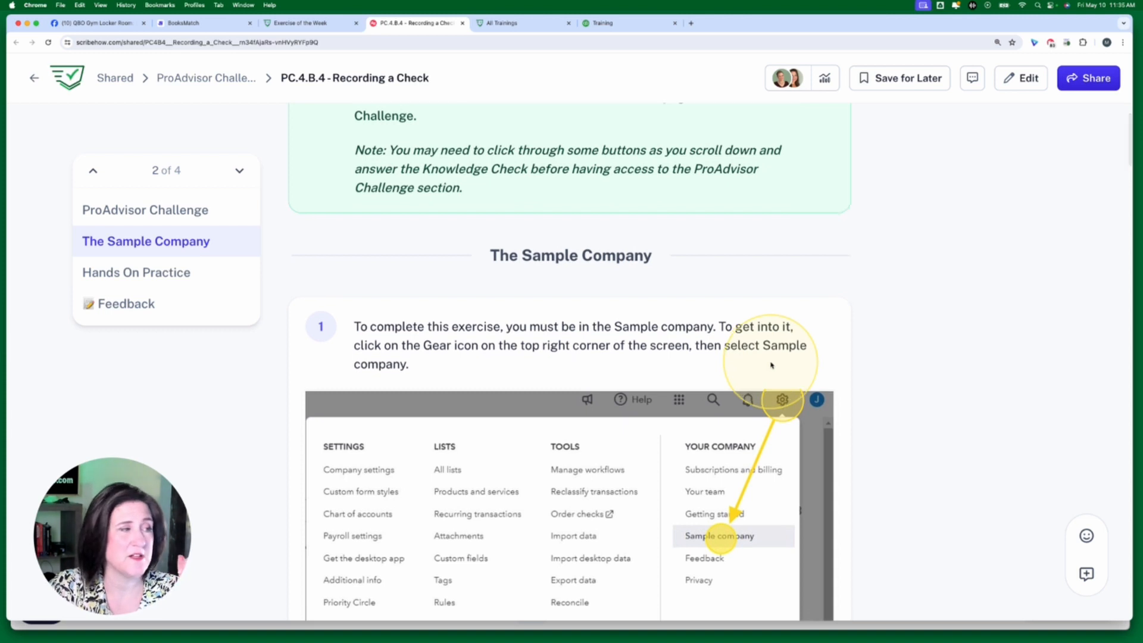
pyautogui.scroll(-1, 771, 365)
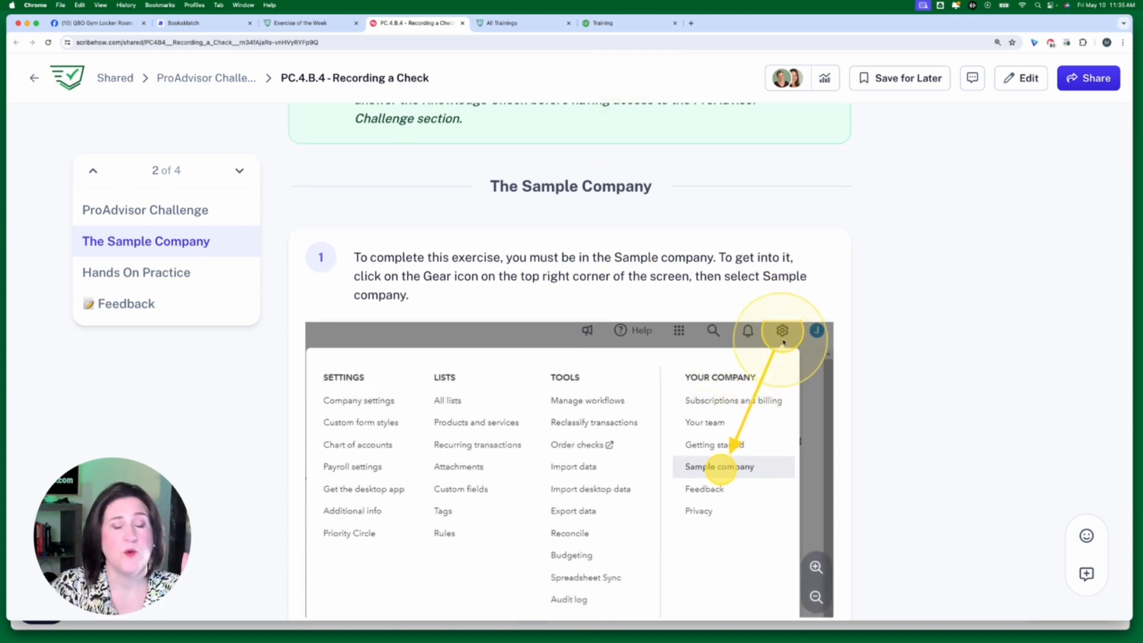
pyautogui.click(625, 22)
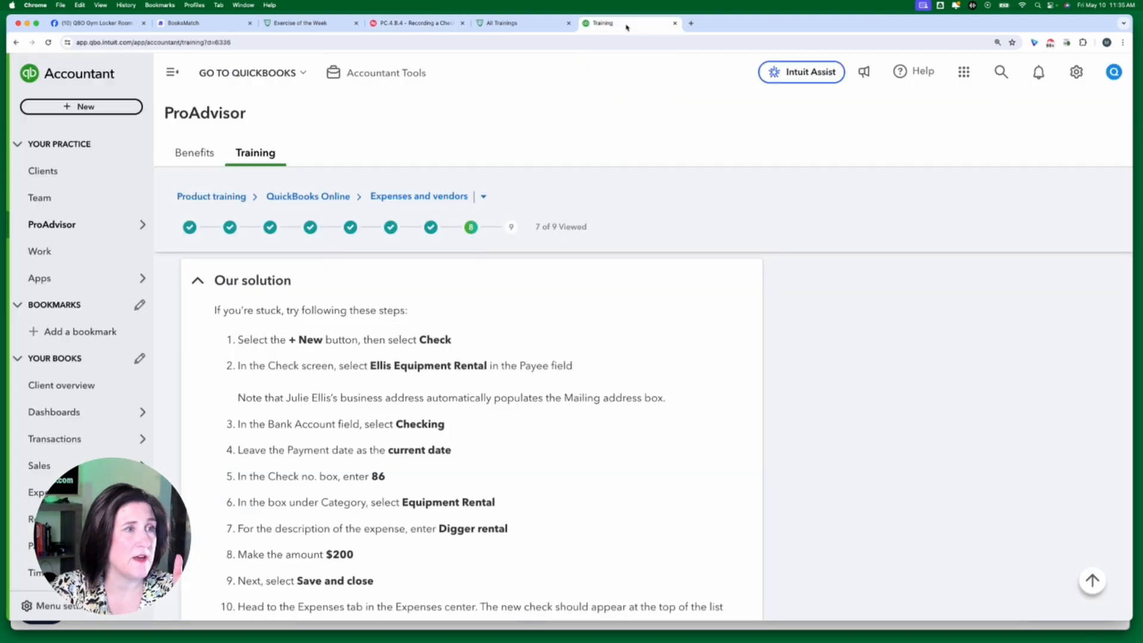
pyautogui.click(1077, 71)
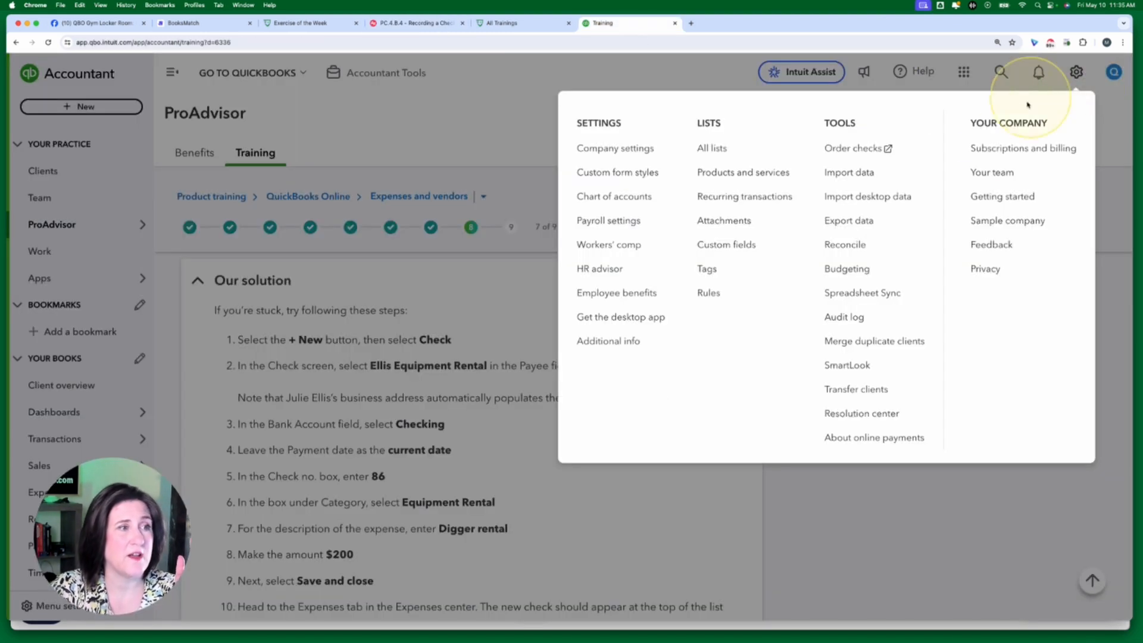
pyautogui.click(1019, 223)
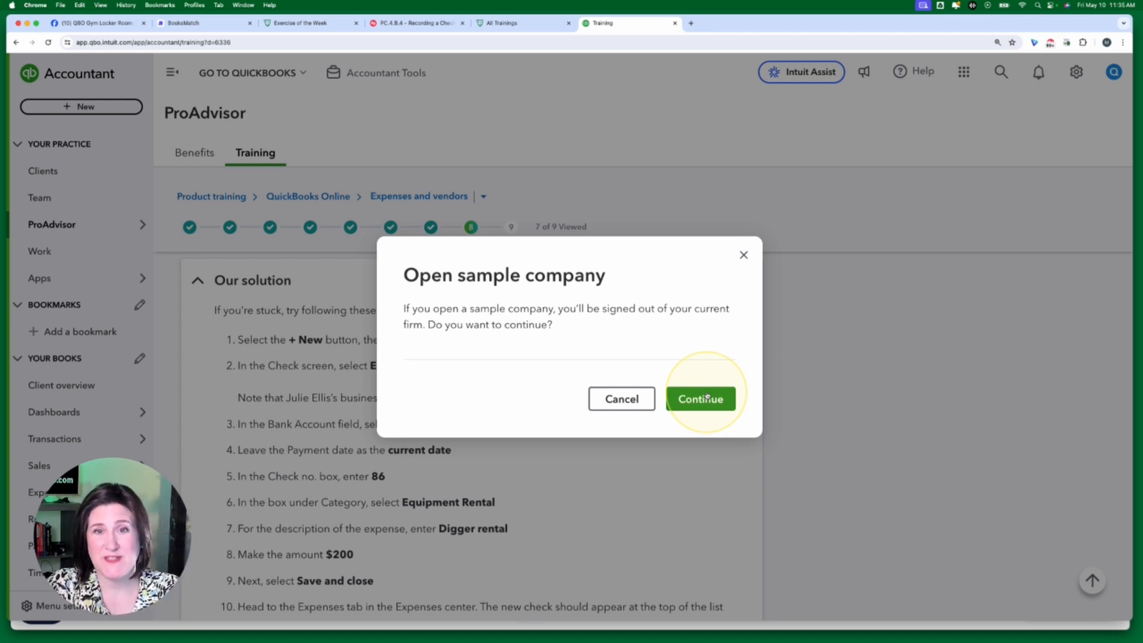
pyautogui.click(710, 401)
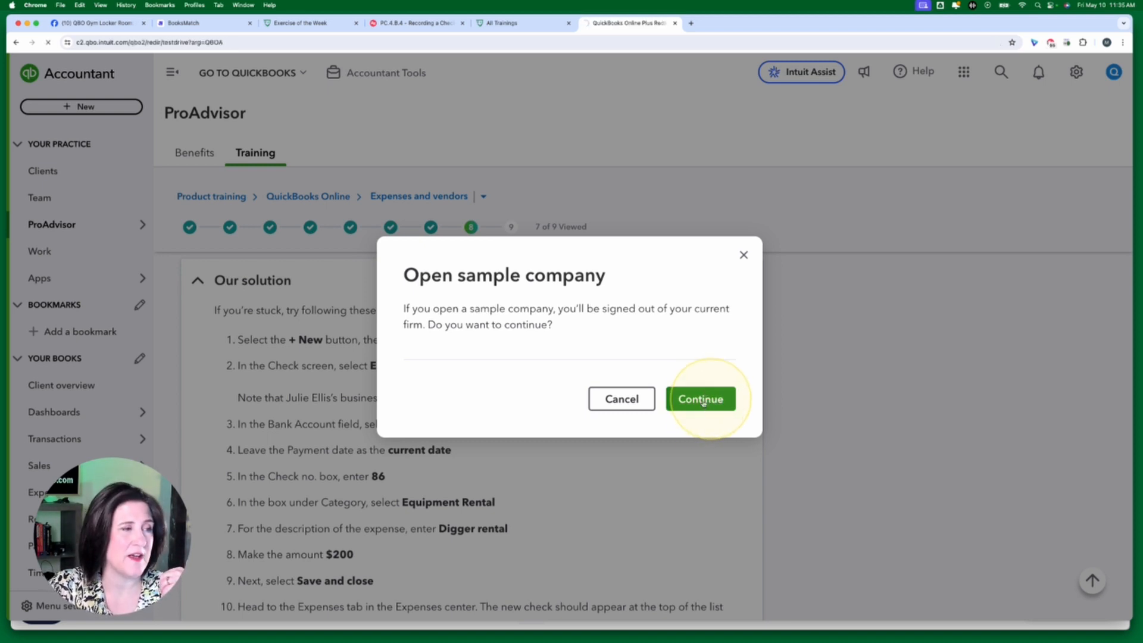
pyautogui.click(702, 400)
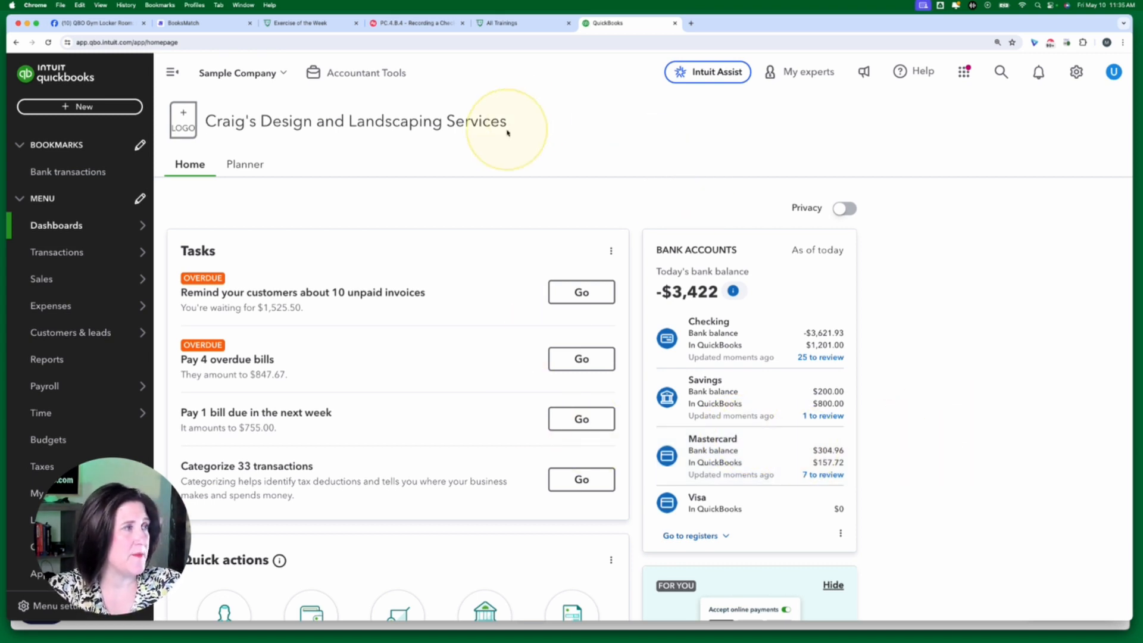
# Return to the Recording a Check guide in Scribe and read the Hands On Practice scenario and the instruction for starting a check
pyautogui.click(424, 25)
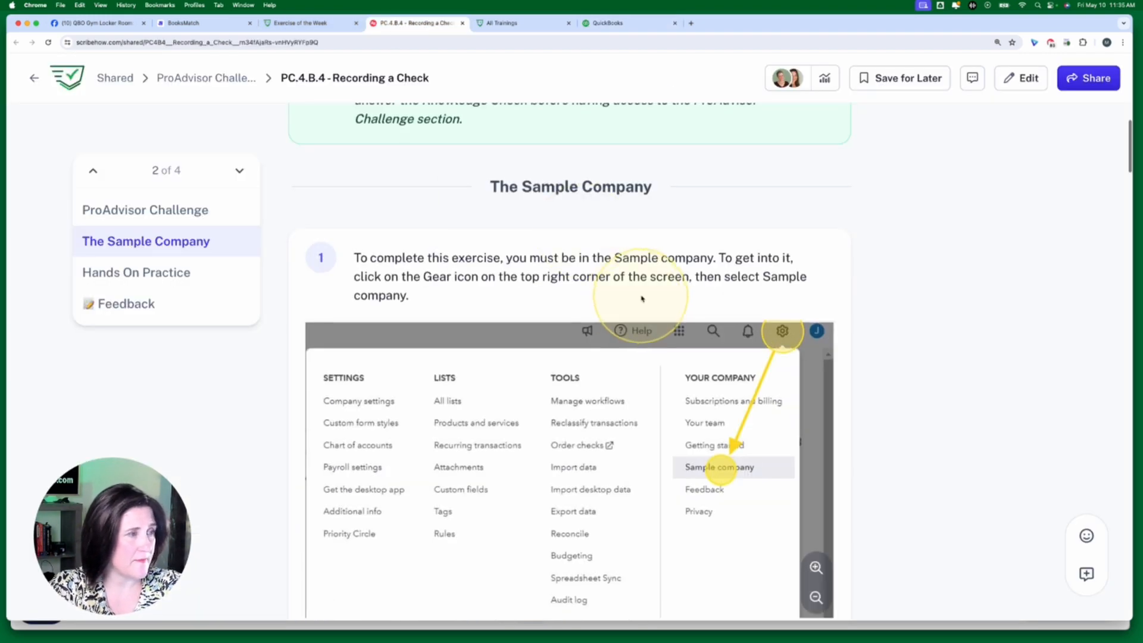
pyautogui.scroll(-6, 640, 296)
pyautogui.scroll(-10, 642, 298)
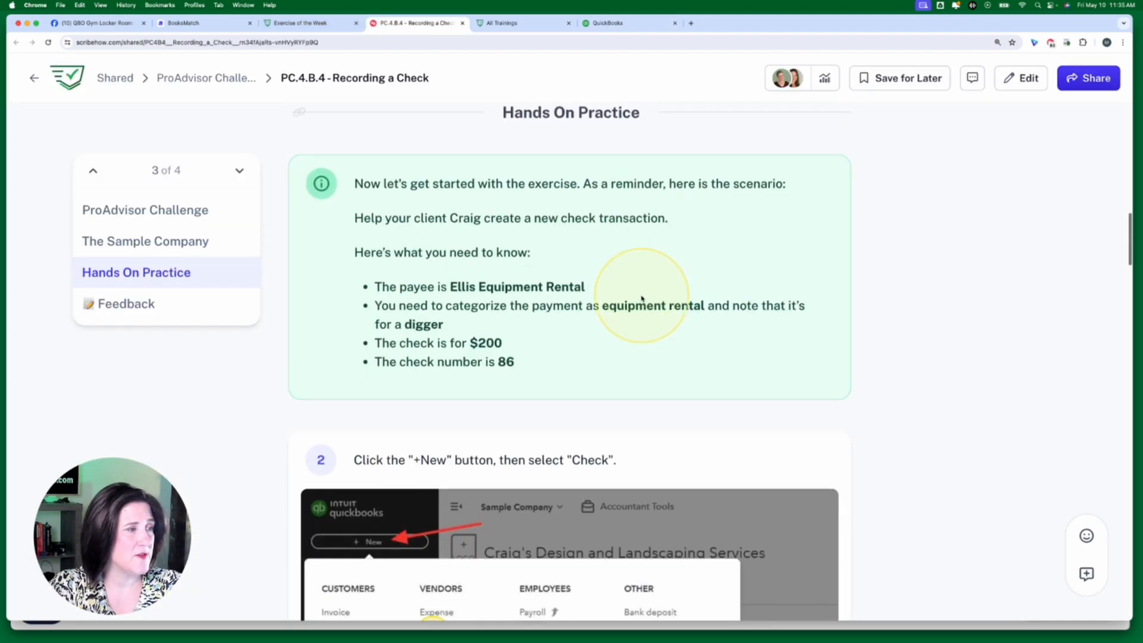
pyautogui.scroll(1, 642, 299)
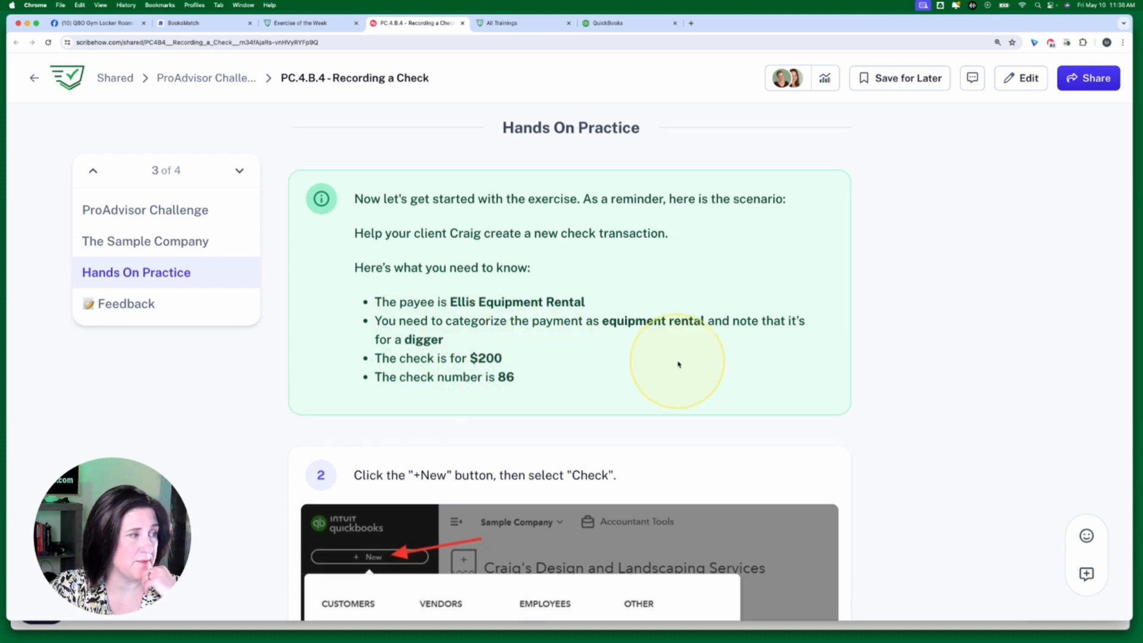
pyautogui.scroll(-3, 679, 362)
pyautogui.scroll(-2, 678, 363)
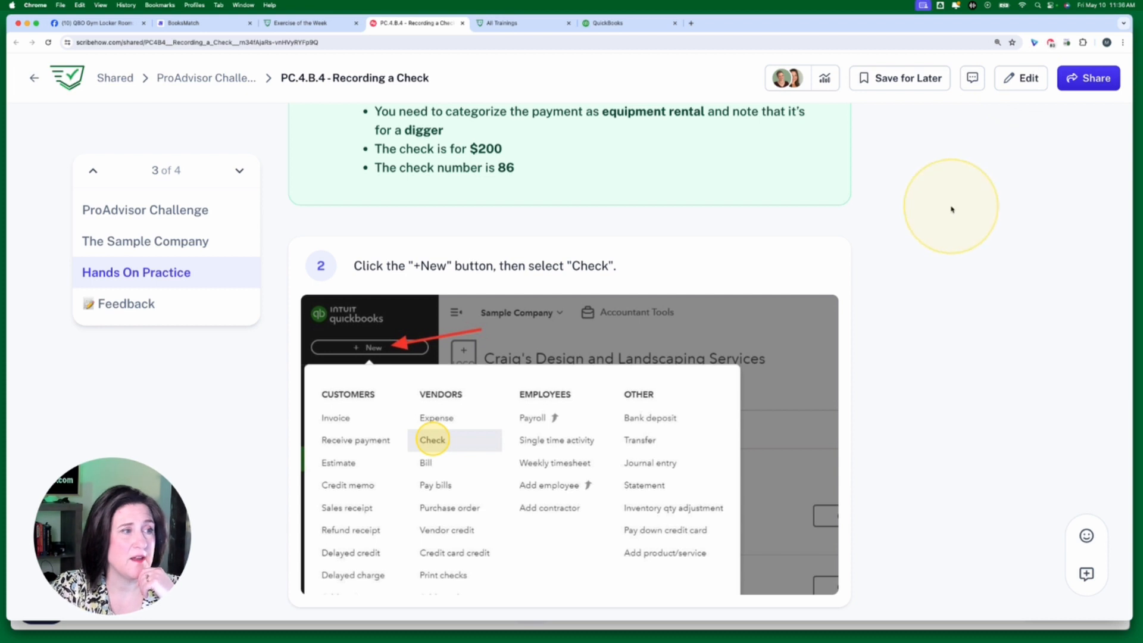
# Open the Recording a Check guide in the Scribe side panel beside the QuickBooks sample company's home page
pyautogui.moveTo(820, 285)
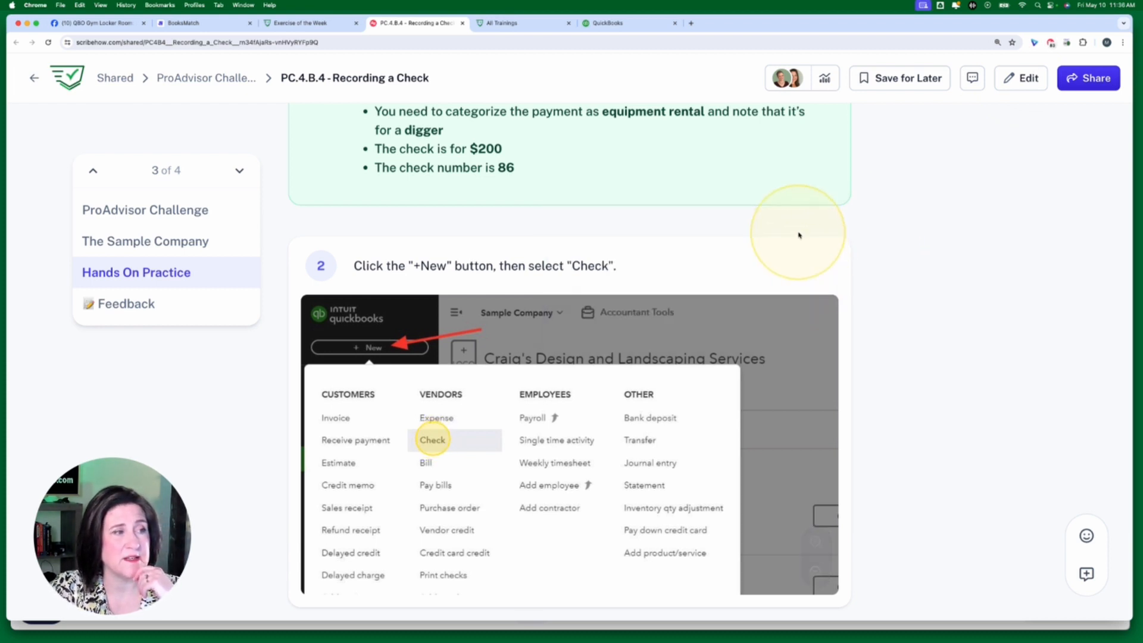
pyautogui.click(790, 263)
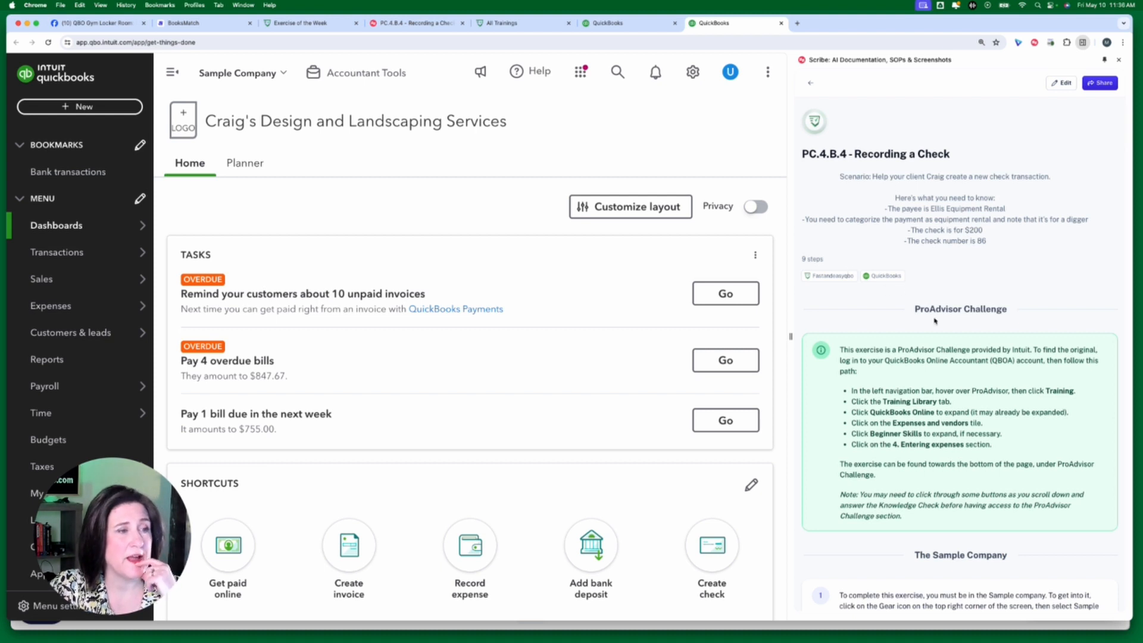
pyautogui.scroll(-6, 935, 321)
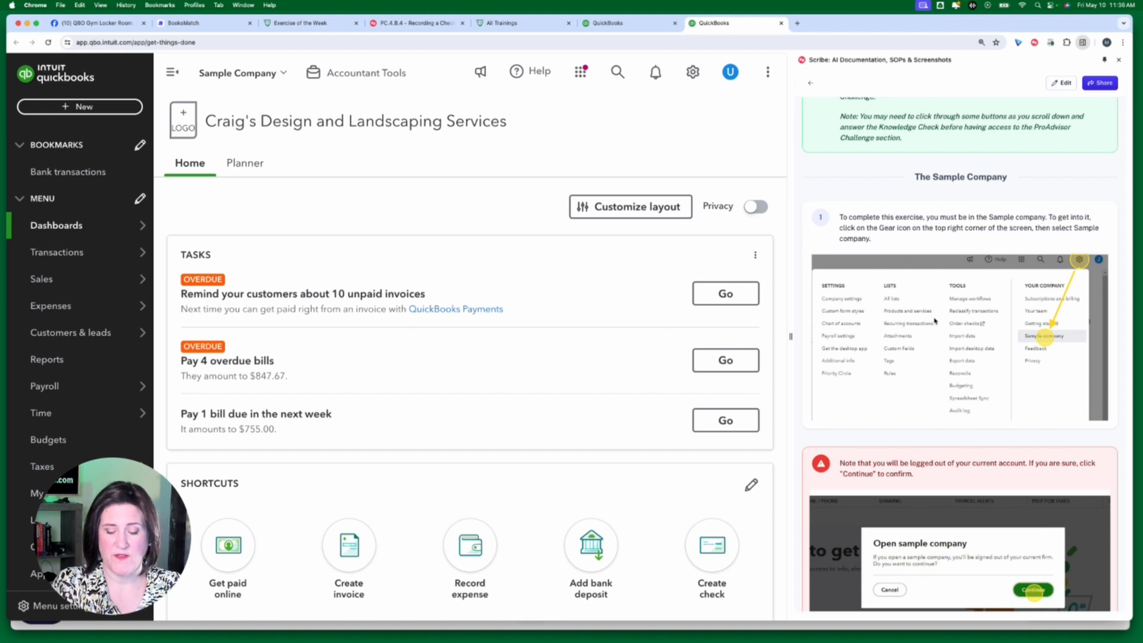
pyautogui.press('super+equal')
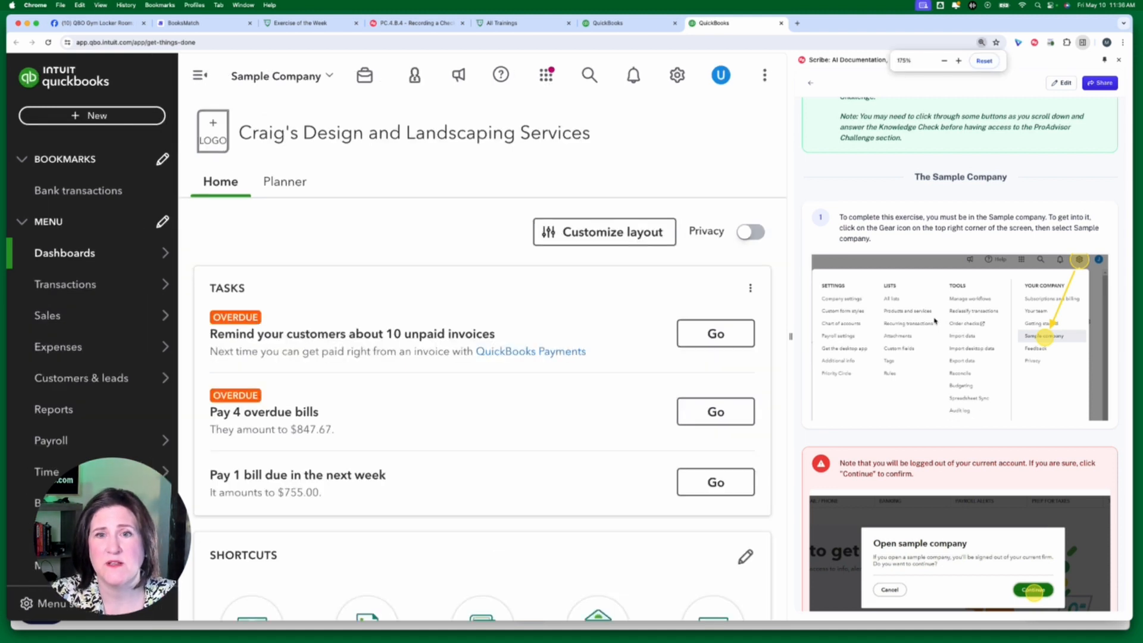
pyautogui.press('super+minus')
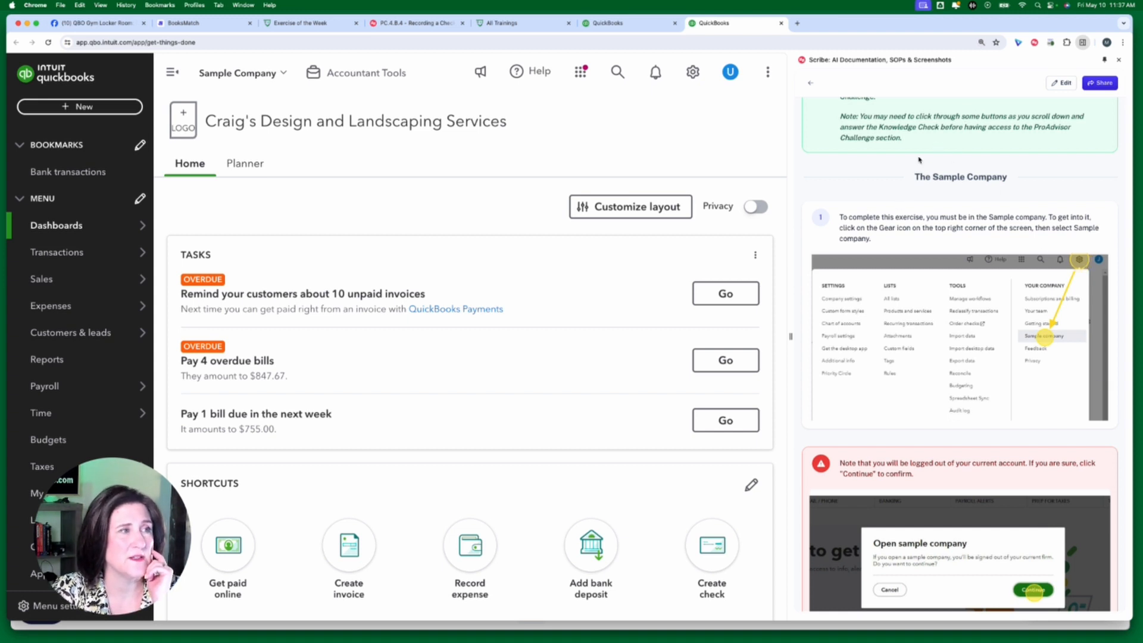
# Review the guide's Hands On Practice instructions and start a new check in the sample company
pyautogui.scroll(-5, 921, 320)
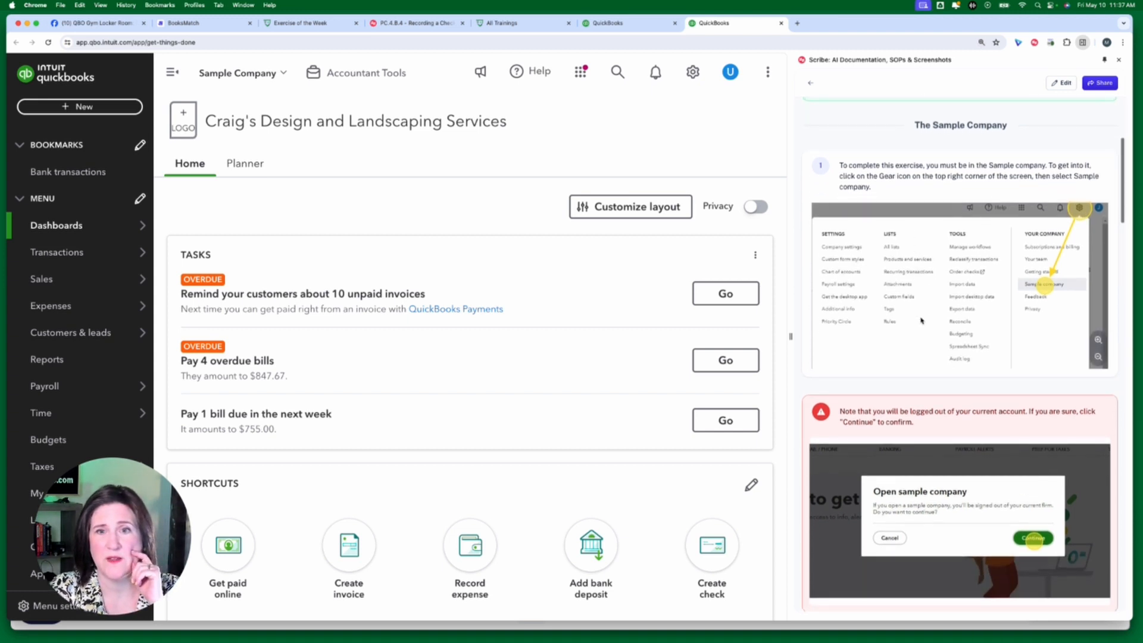
pyautogui.scroll(-5, 921, 321)
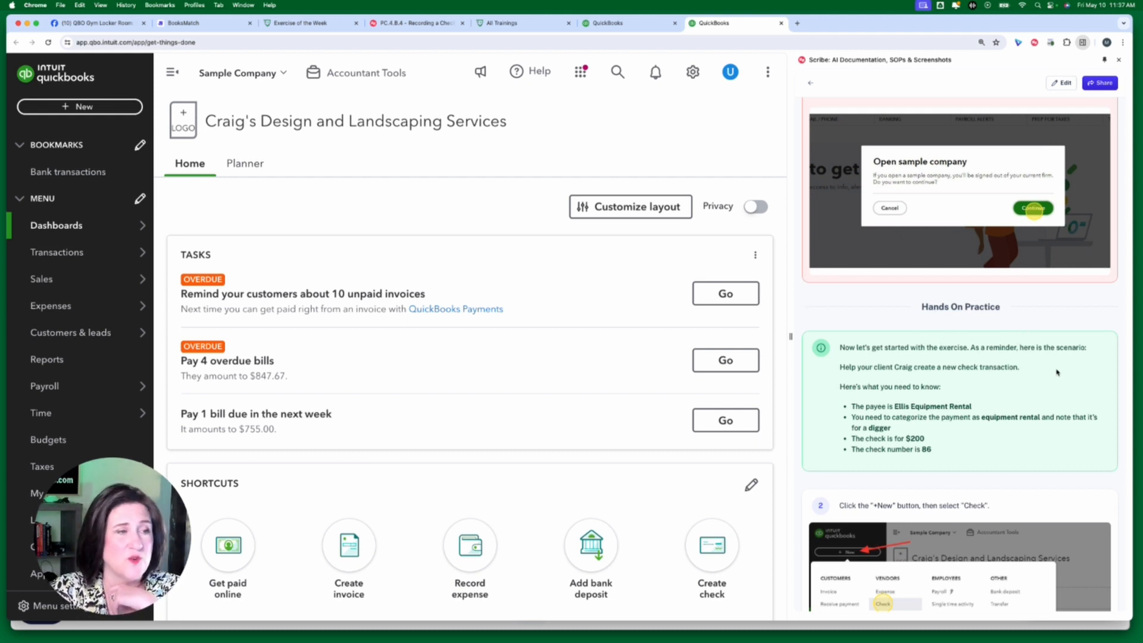
pyautogui.scroll(-7, 1002, 414)
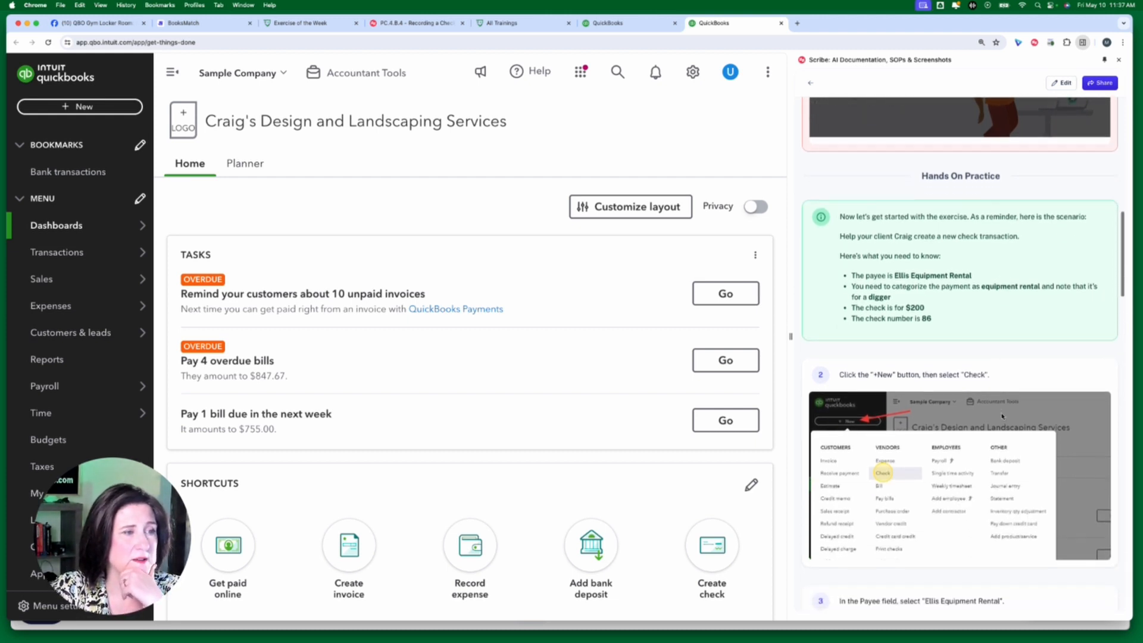
pyautogui.scroll(-3, 1002, 417)
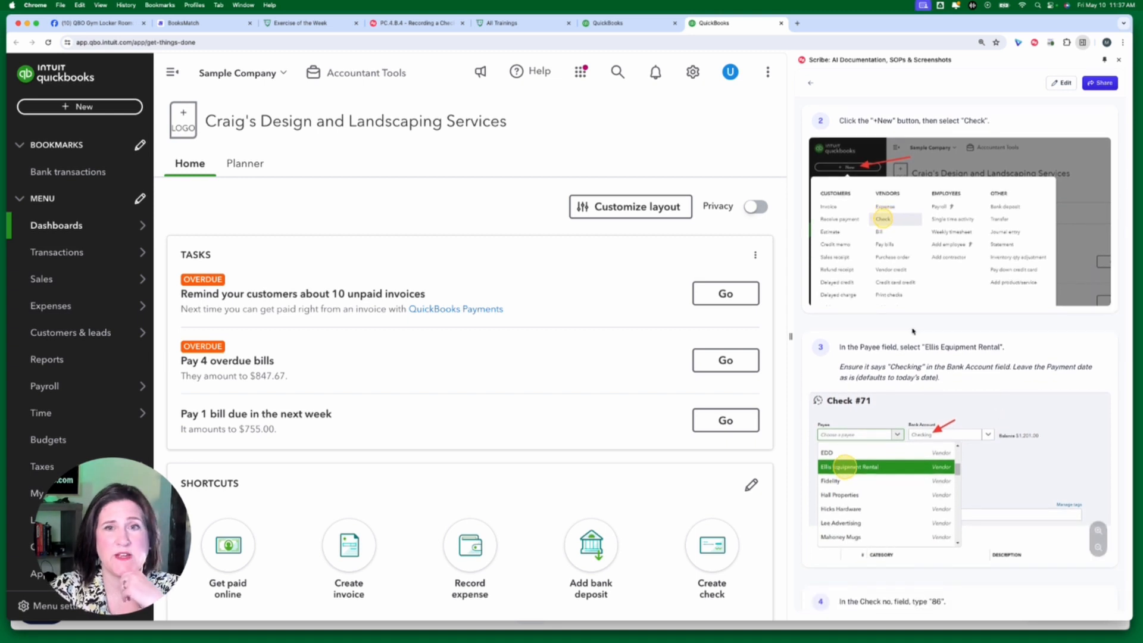
pyautogui.scroll(-1, 857, 168)
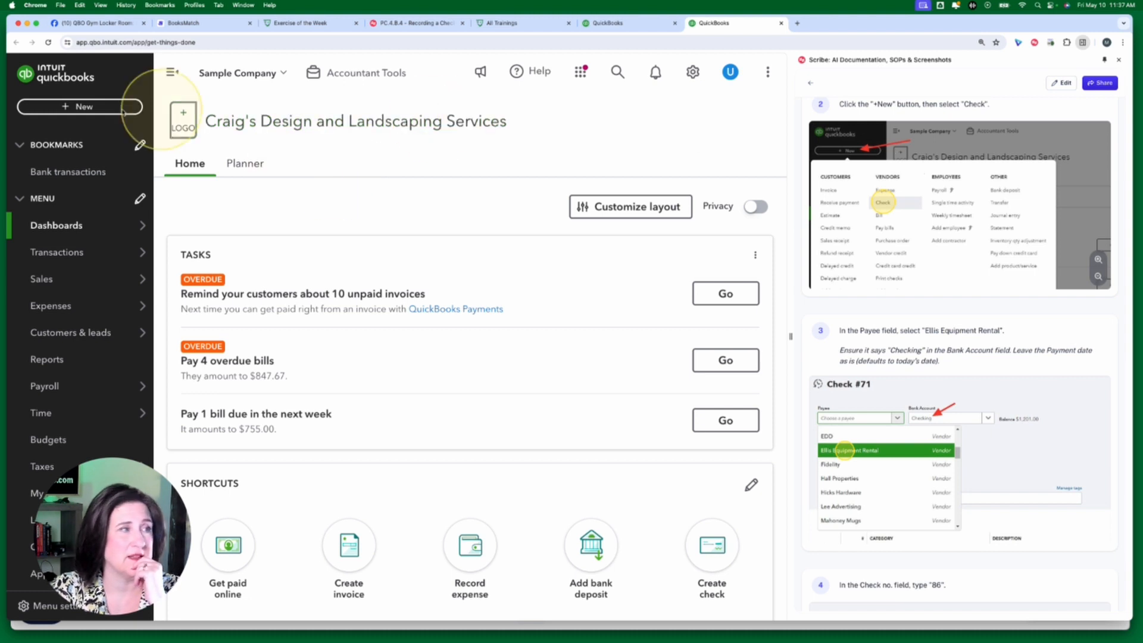
pyautogui.click(78, 108)
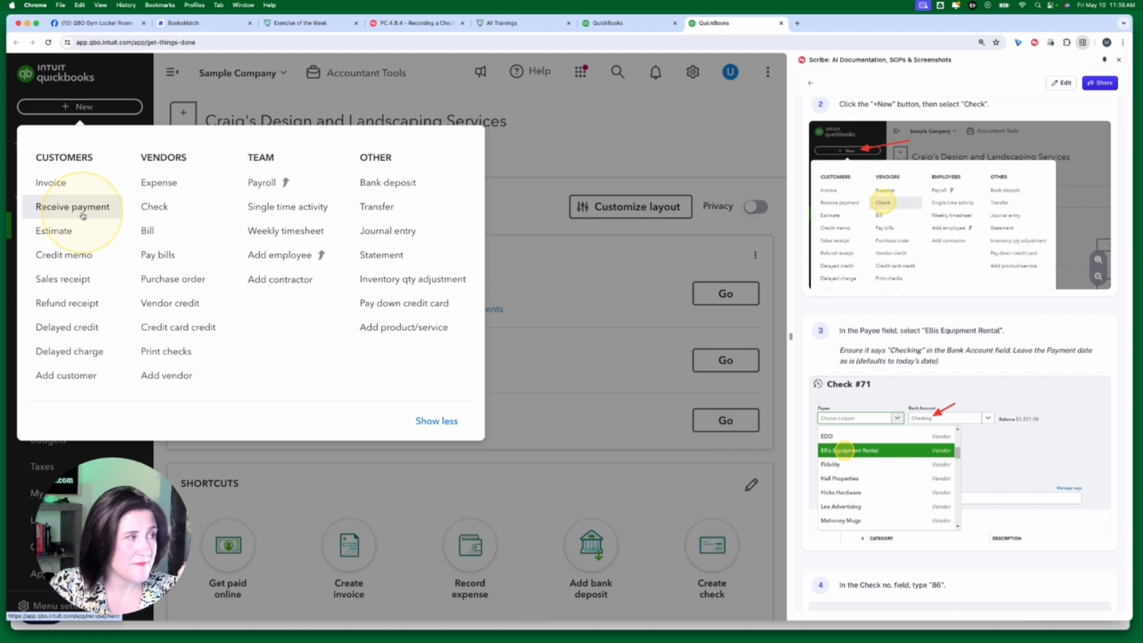
pyautogui.click(155, 208)
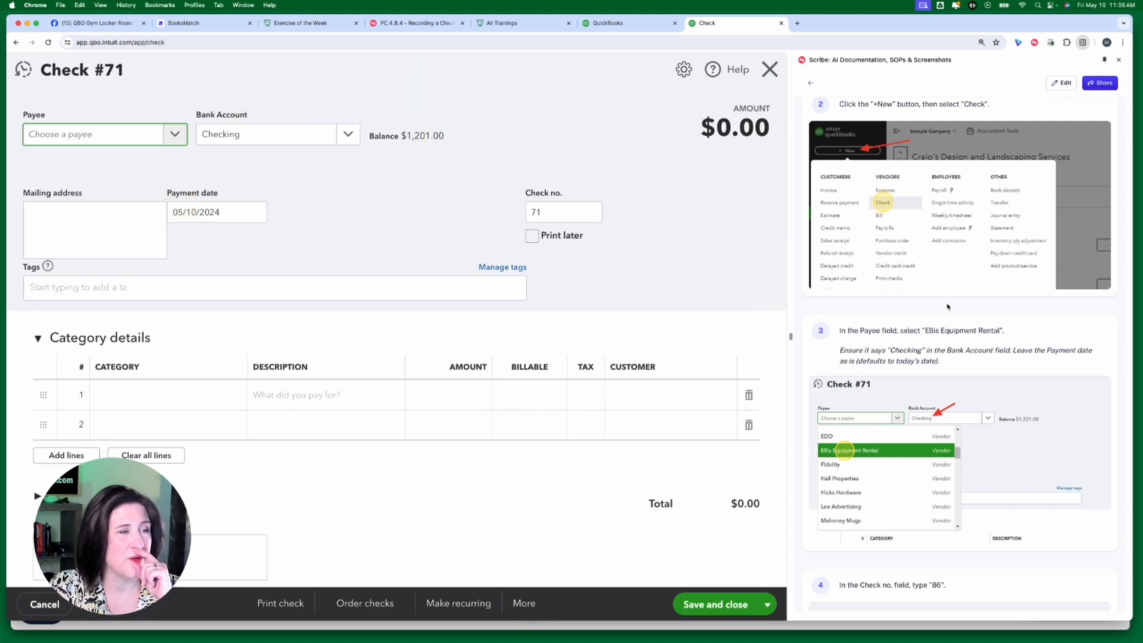
# Select Ellis Equipment Rental as the check's payee and set the check number to 86
pyautogui.scroll(-3, 947, 306)
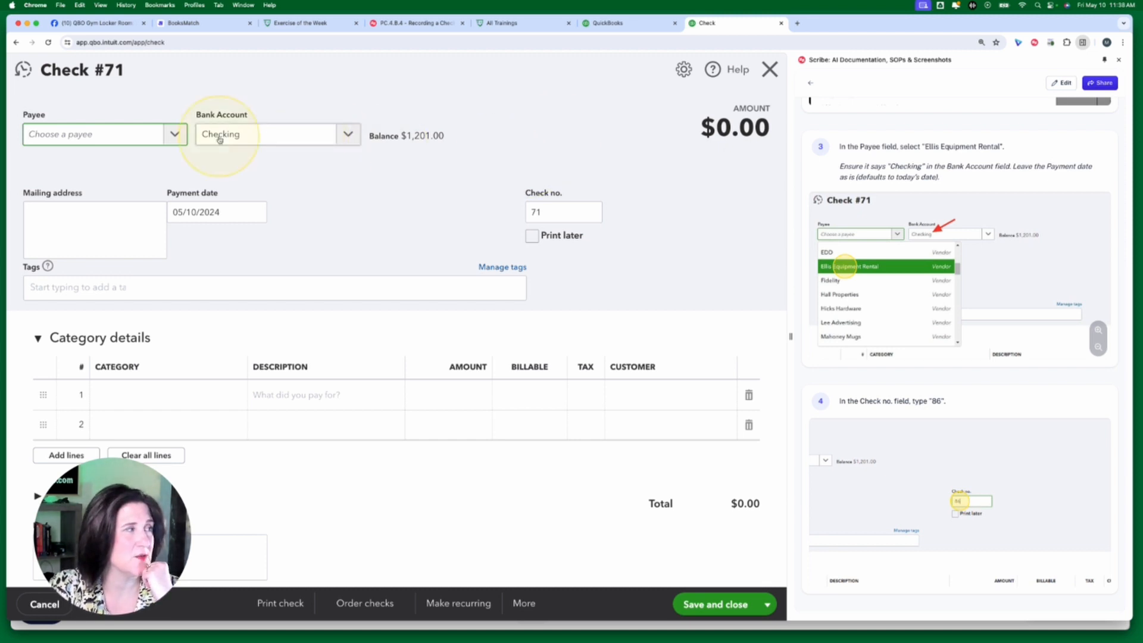
pyautogui.click(132, 135)
pyautogui.write('ellis')
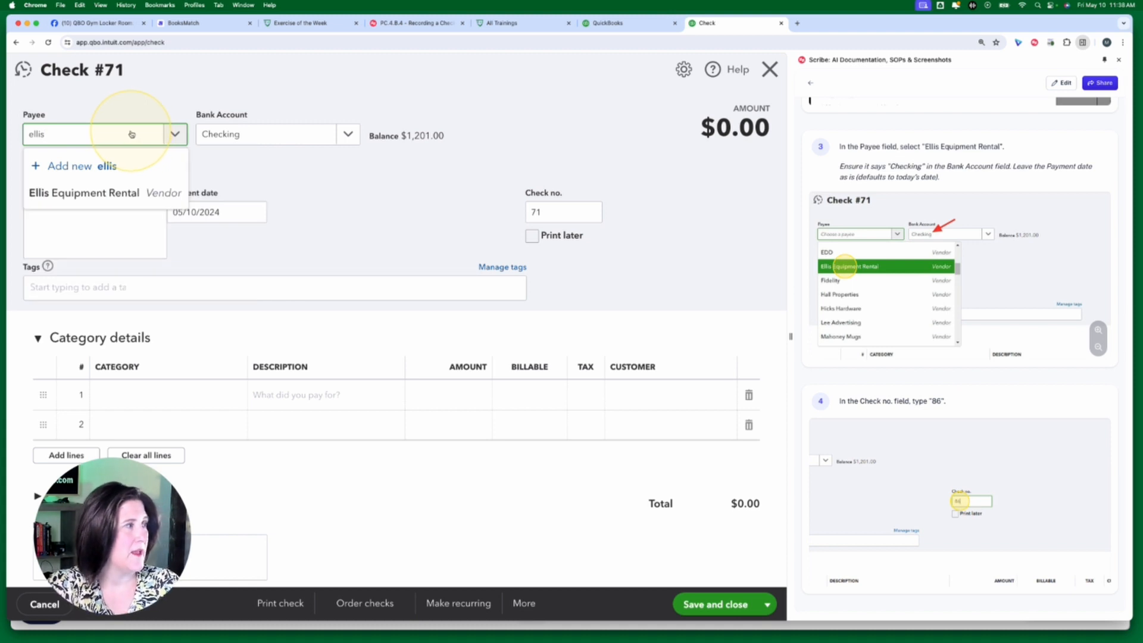
pyautogui.click(96, 191)
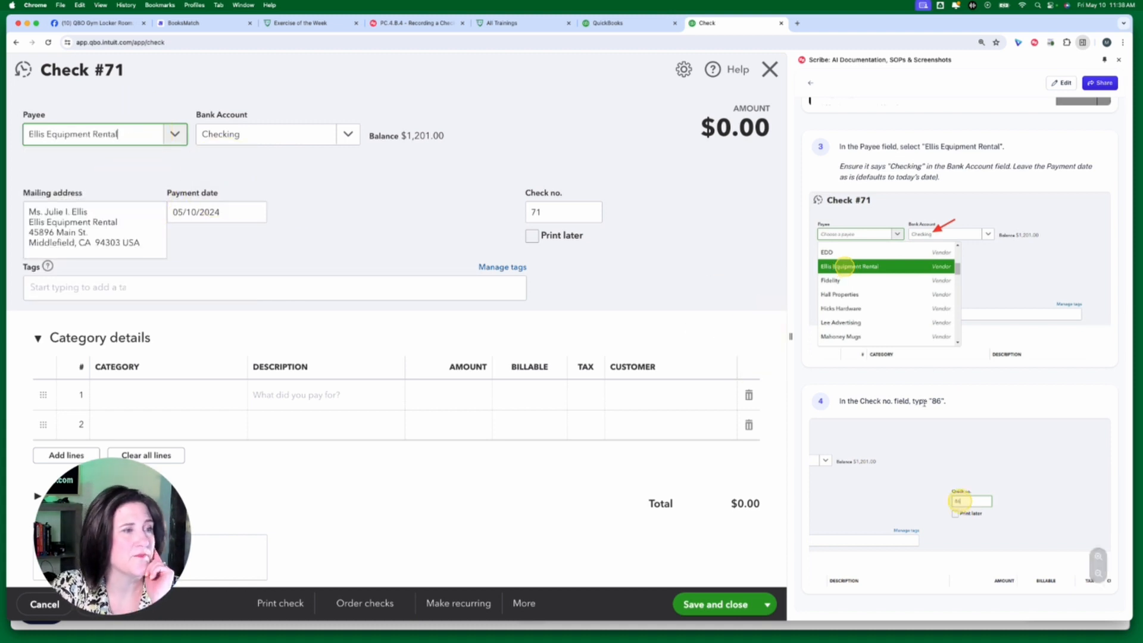
pyautogui.scroll(-3, 922, 399)
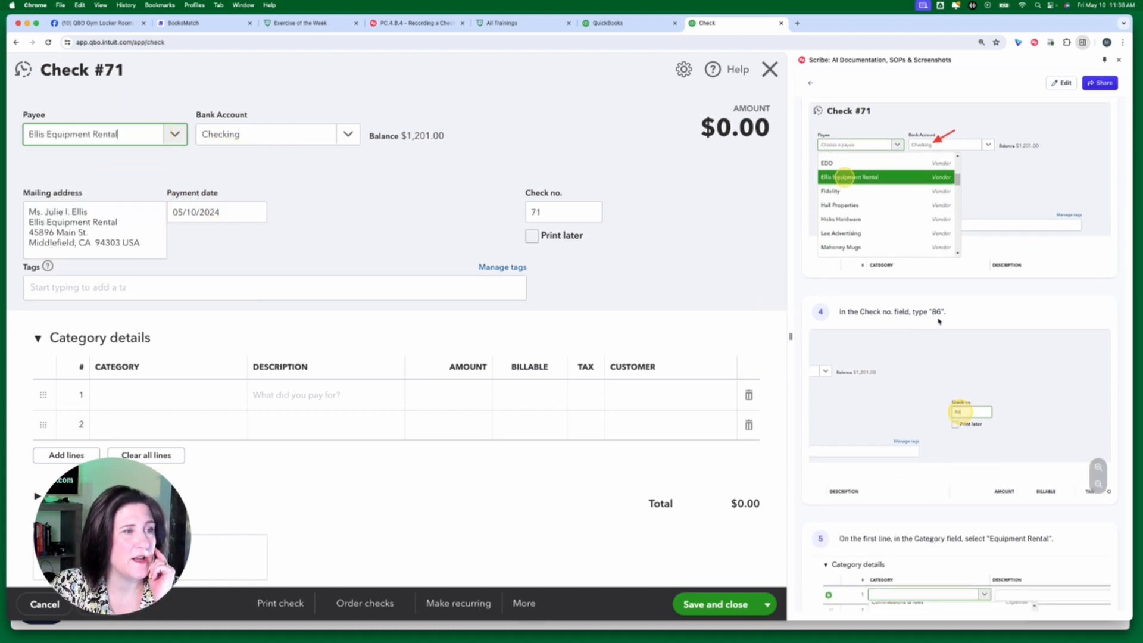
pyautogui.click(552, 220)
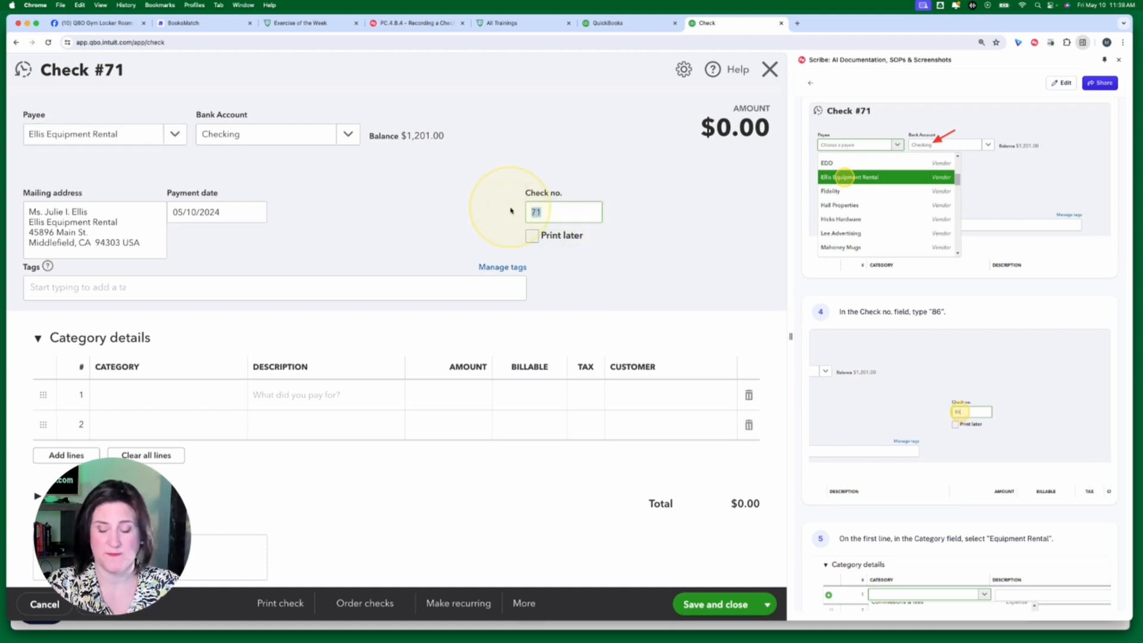
pyautogui.write('86')
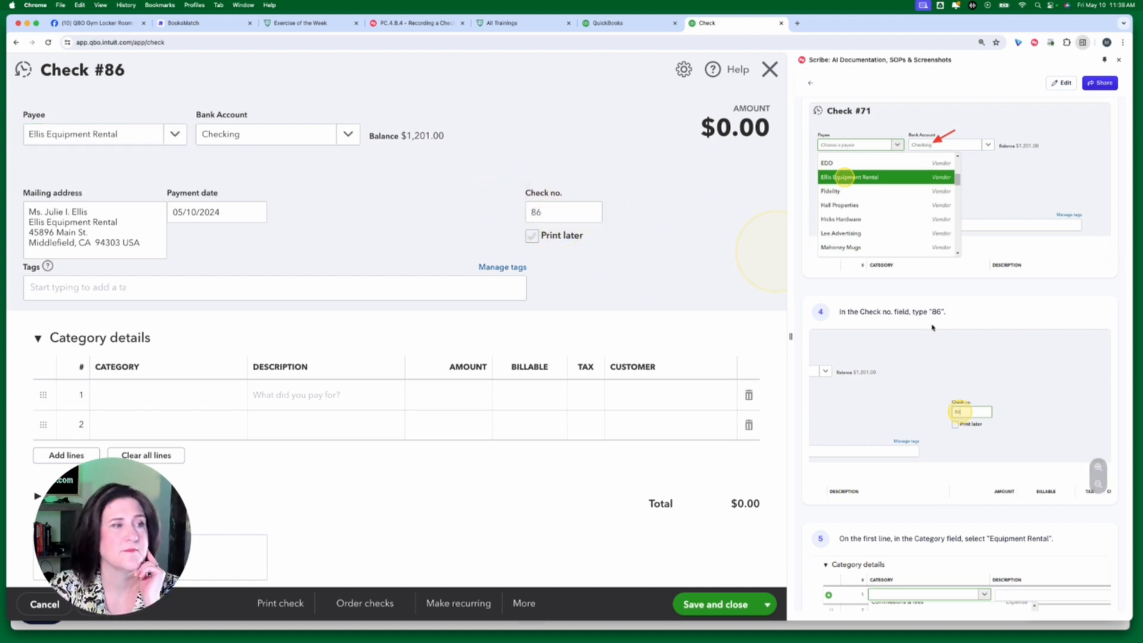
# Read the guide's instructions for the first line's category and description, and bring the check's Category details section into view
pyautogui.scroll(-5, 931, 341)
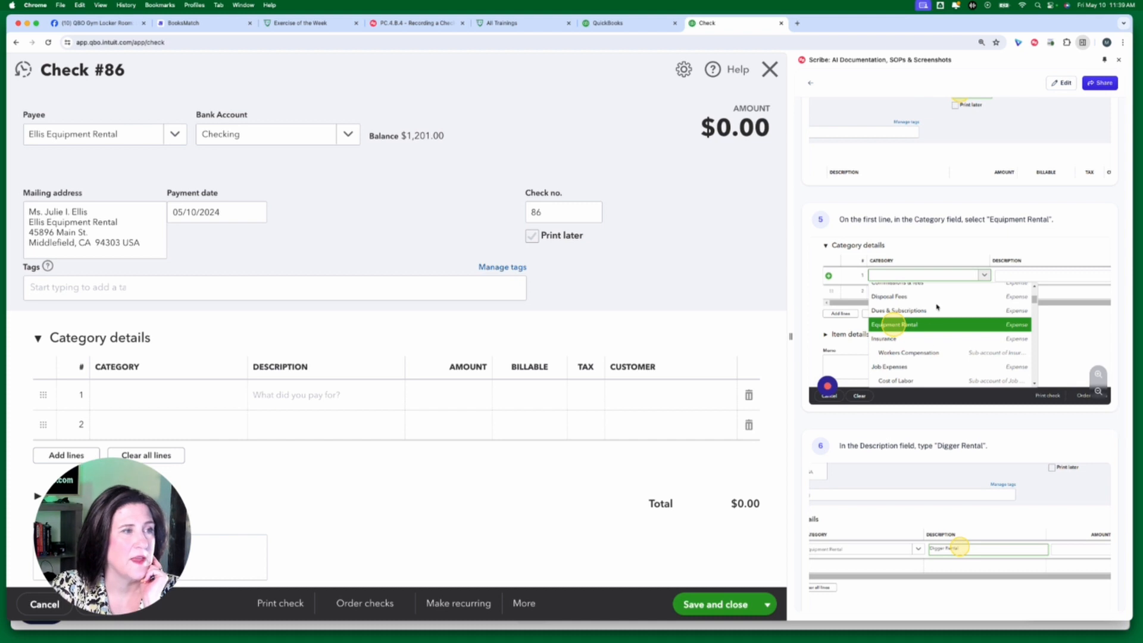
pyautogui.scroll(-1, 932, 238)
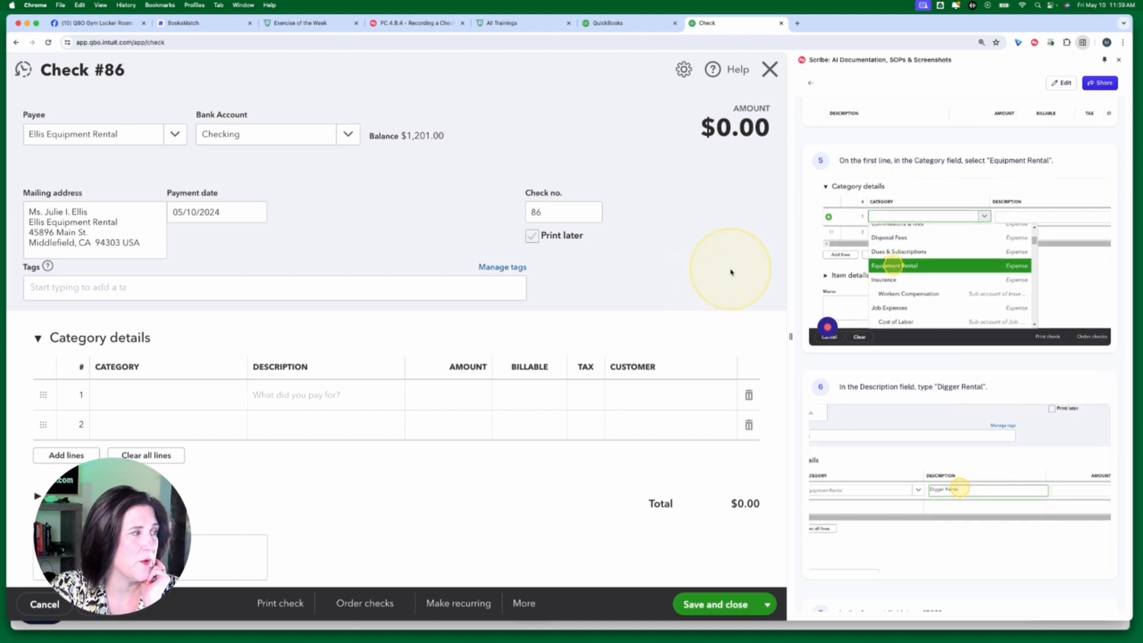
pyautogui.scroll(-4, 743, 259)
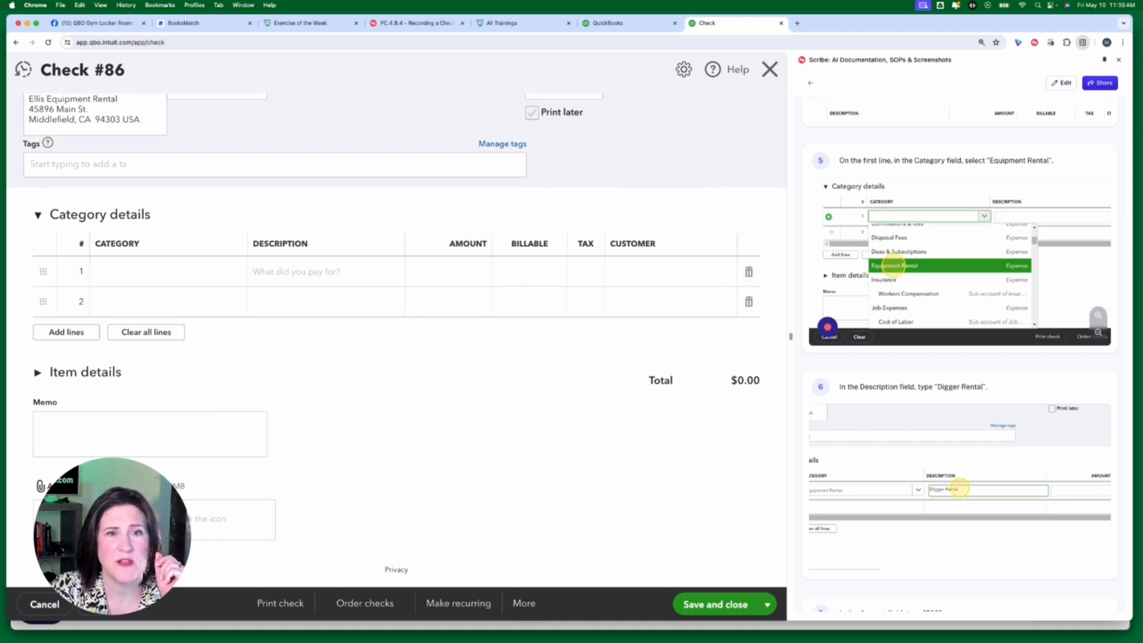
pyautogui.moveTo(111, 536)
pyautogui.mouseDown()
pyautogui.moveTo(261, 543)
pyautogui.moveTo(321, 530)
pyautogui.moveTo(101, 528)
pyautogui.mouseUp()
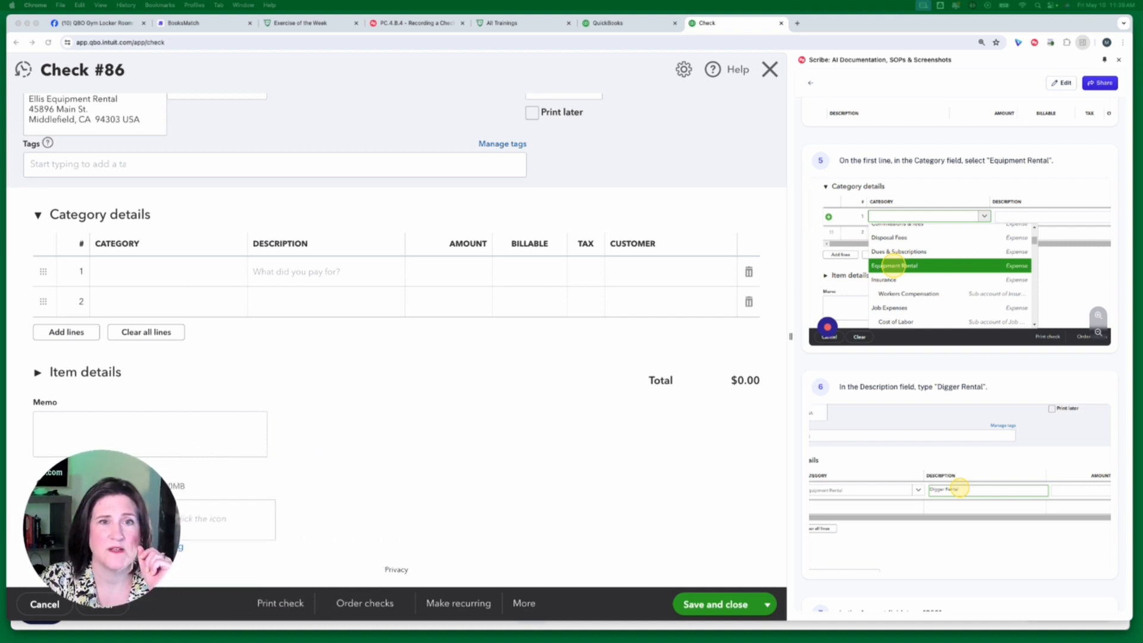
pyautogui.click(666, 167)
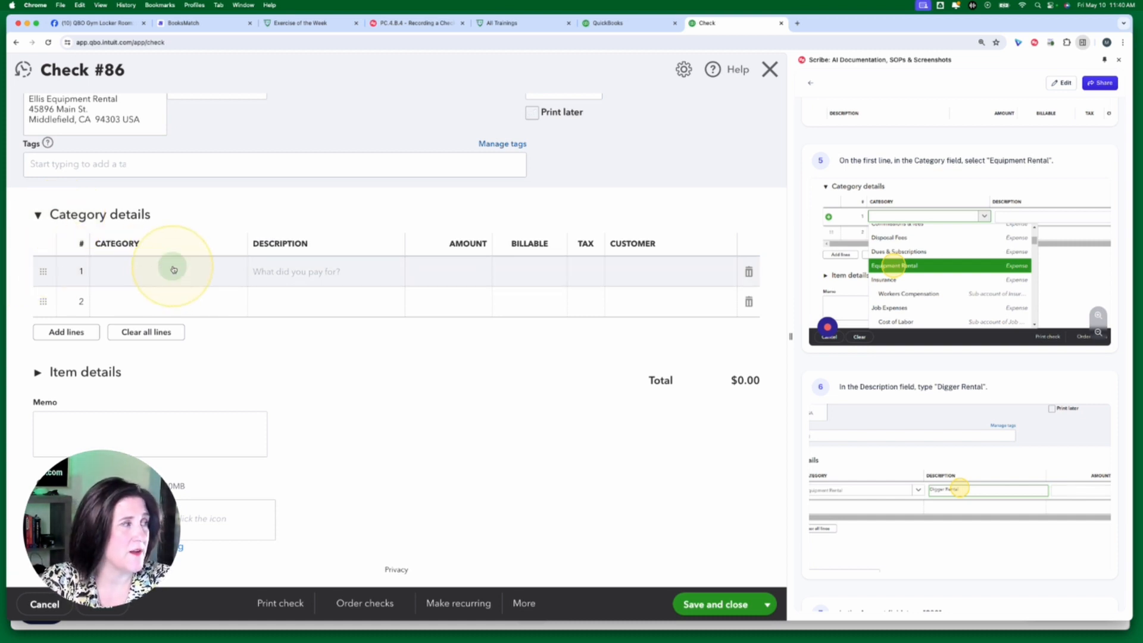
# Browse the account list available for the first Category details line without choosing an account, keeping the section expanded
pyautogui.click(216, 272)
pyautogui.click(238, 272)
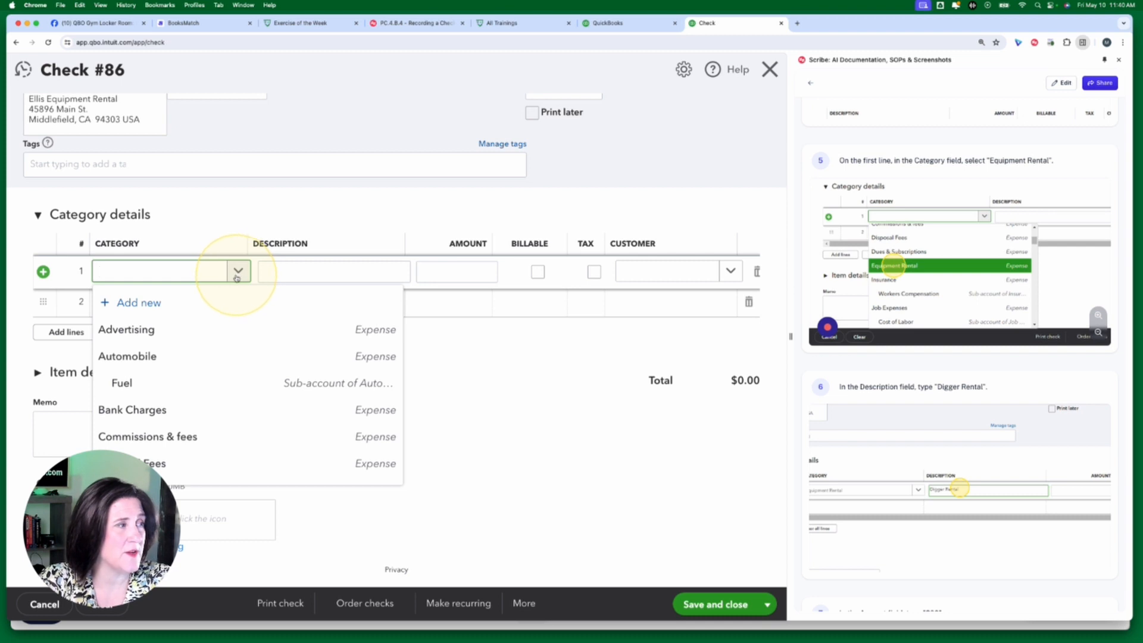
pyautogui.scroll(-3, 228, 435)
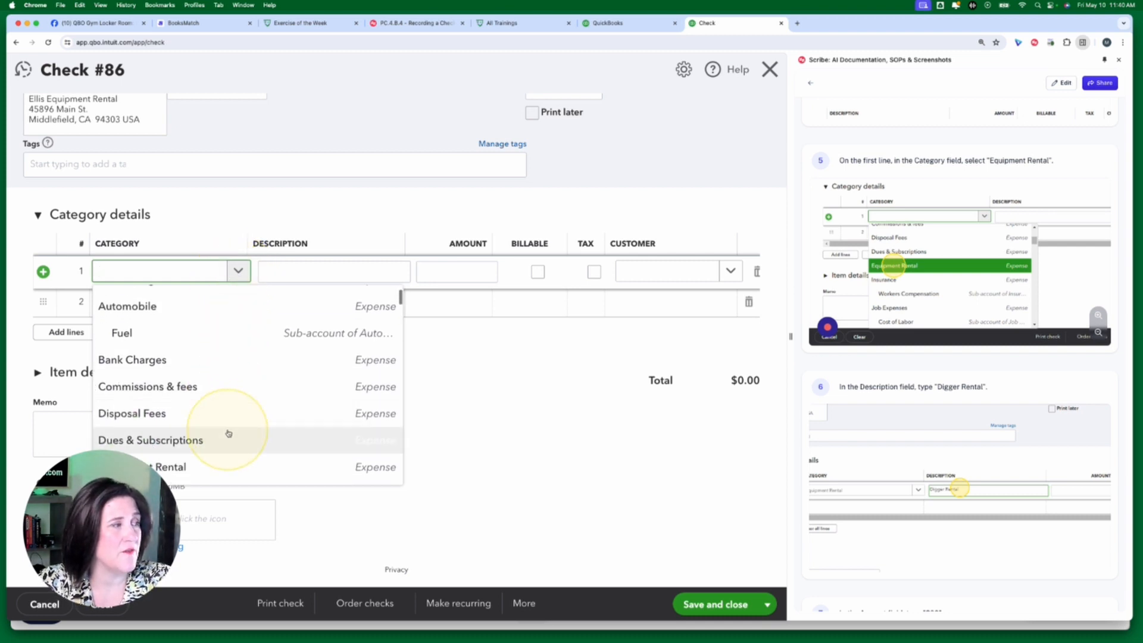
pyautogui.scroll(-8, 228, 433)
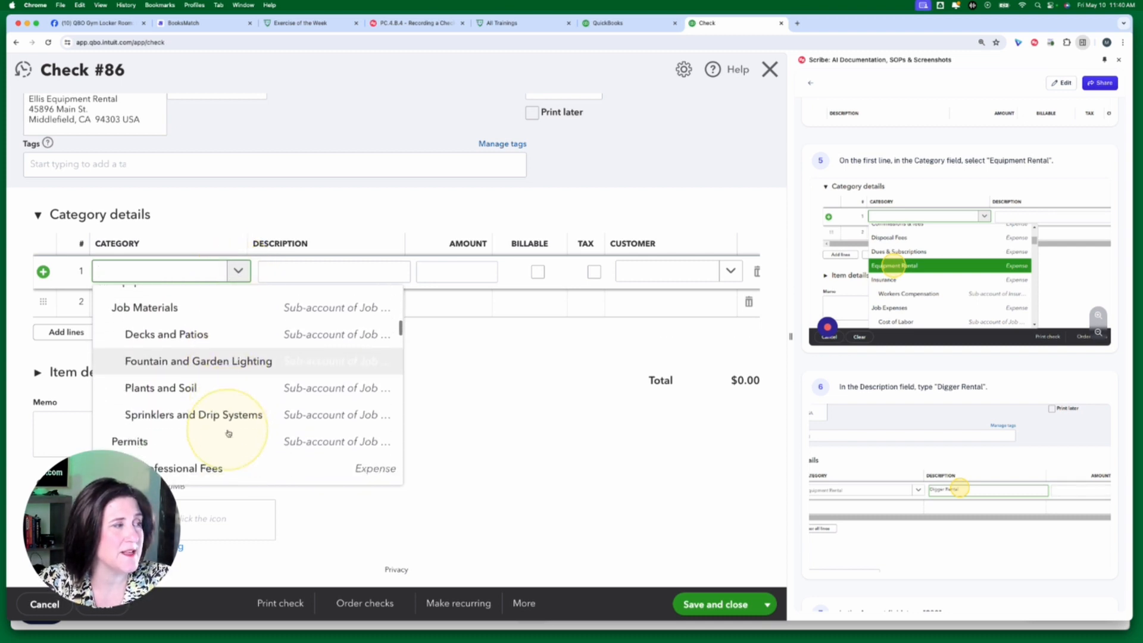
pyautogui.scroll(-10, 228, 433)
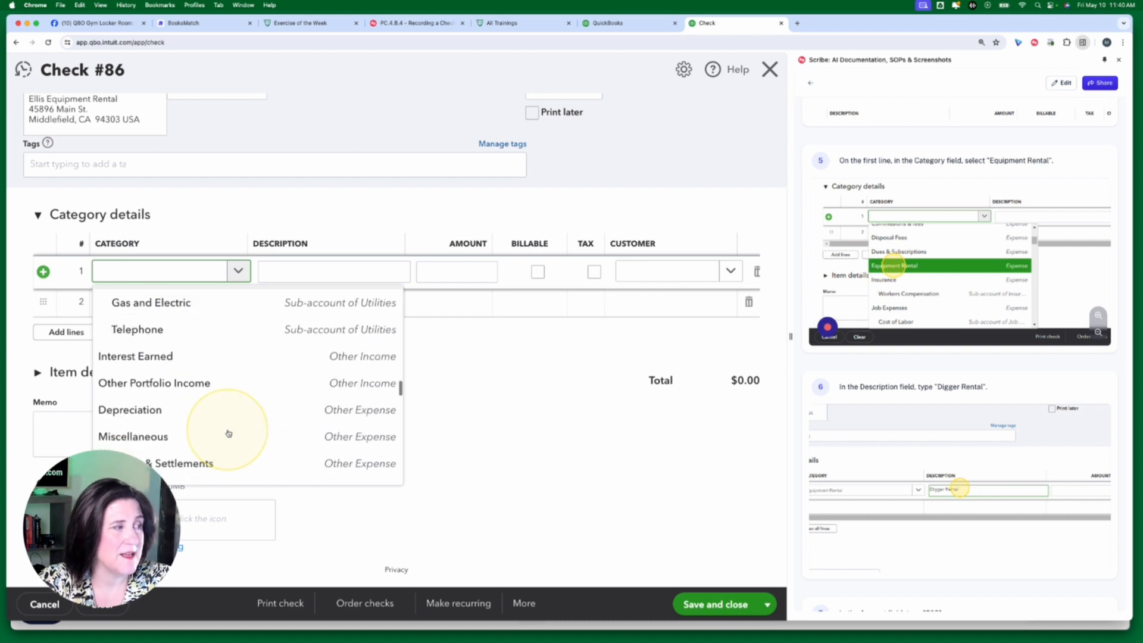
pyautogui.scroll(-2, 228, 433)
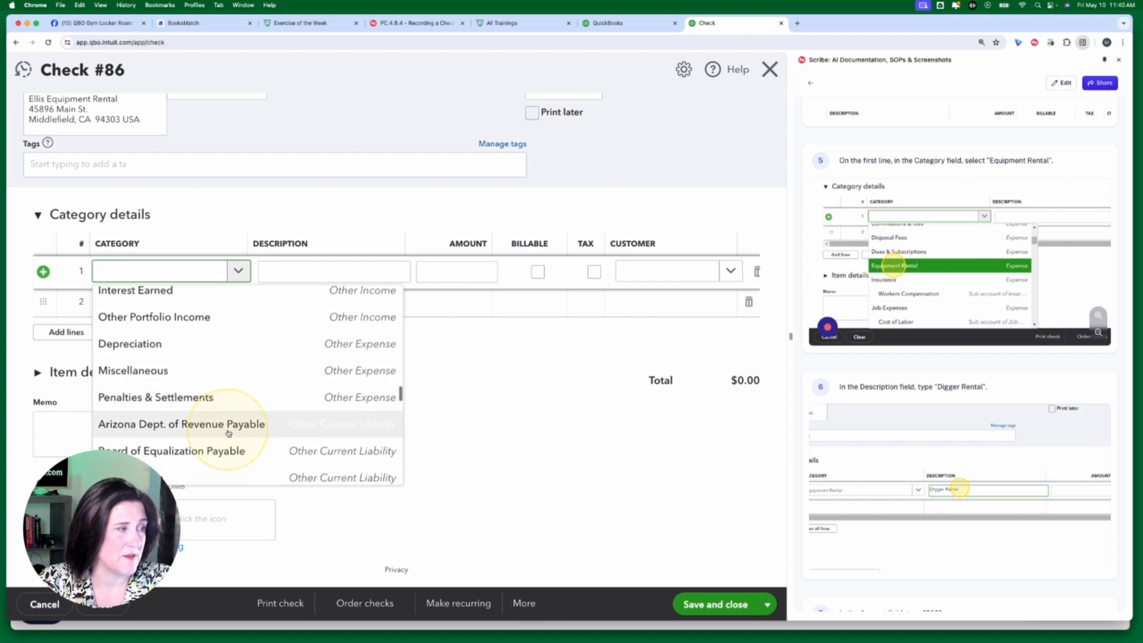
pyautogui.scroll(5, 228, 434)
pyautogui.scroll(10, 228, 433)
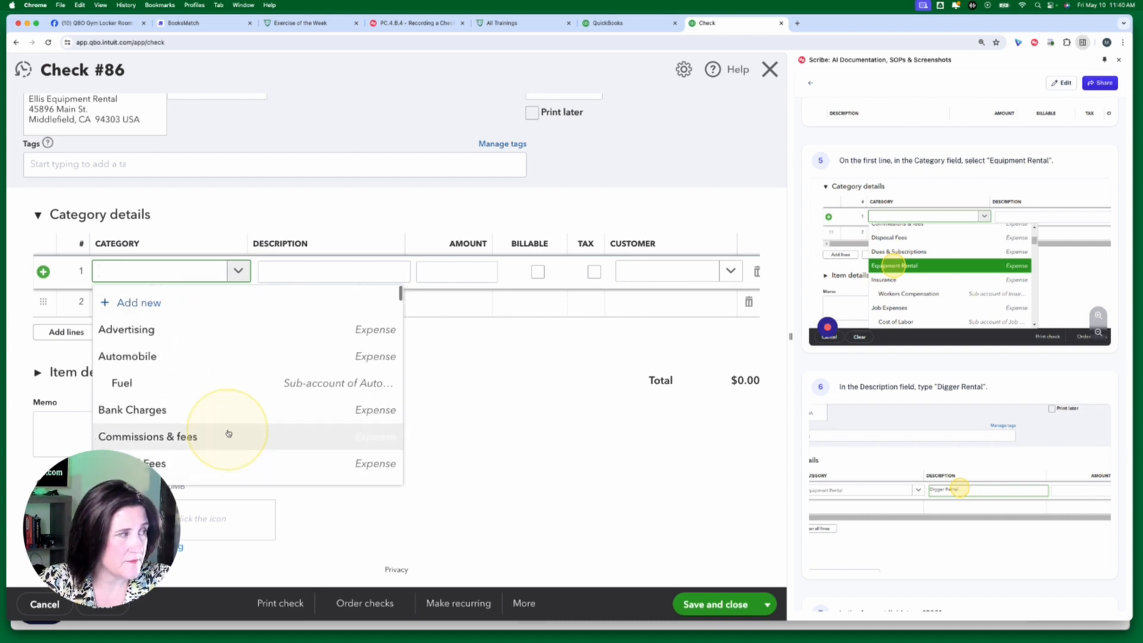
pyautogui.click(254, 215)
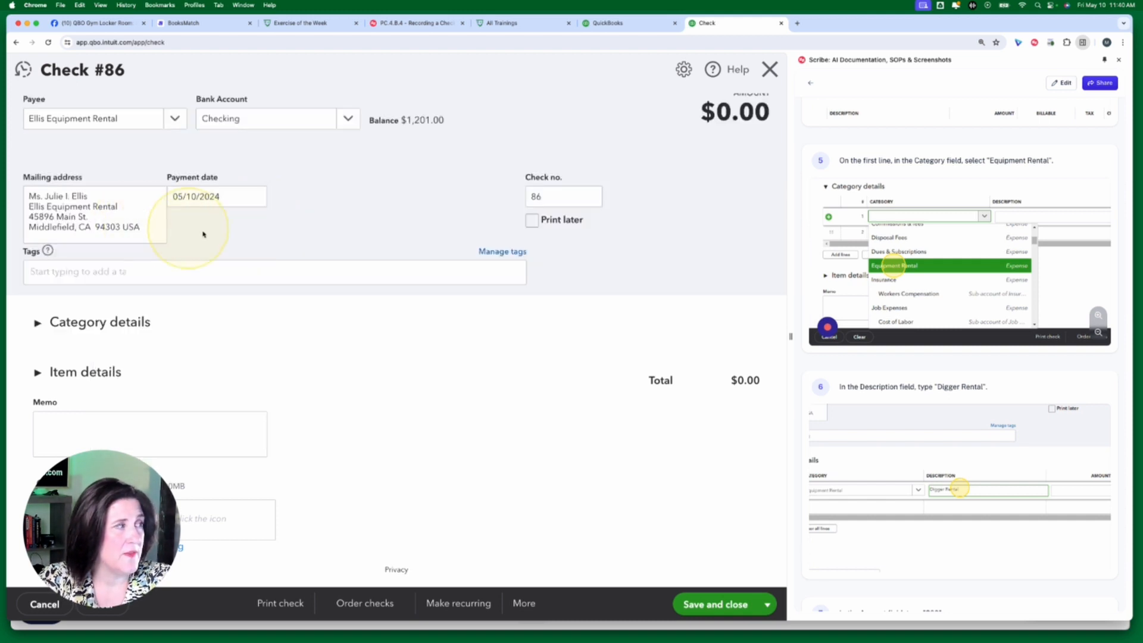
pyautogui.click(133, 321)
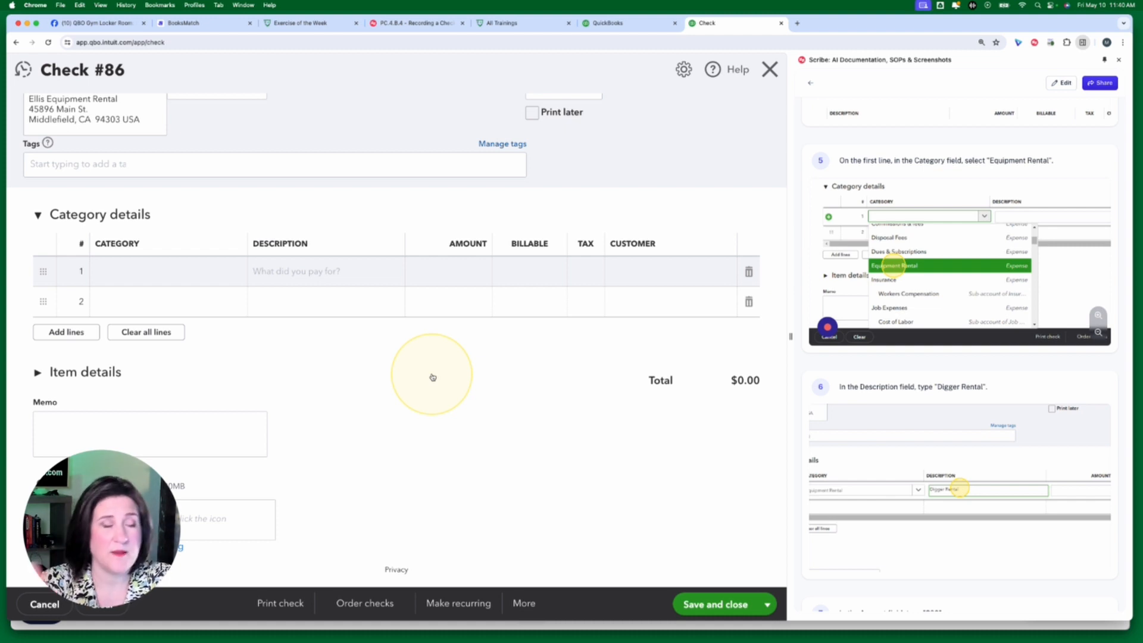
# Expand the Item details section and look through the products and services available for its first line
pyautogui.click(38, 372)
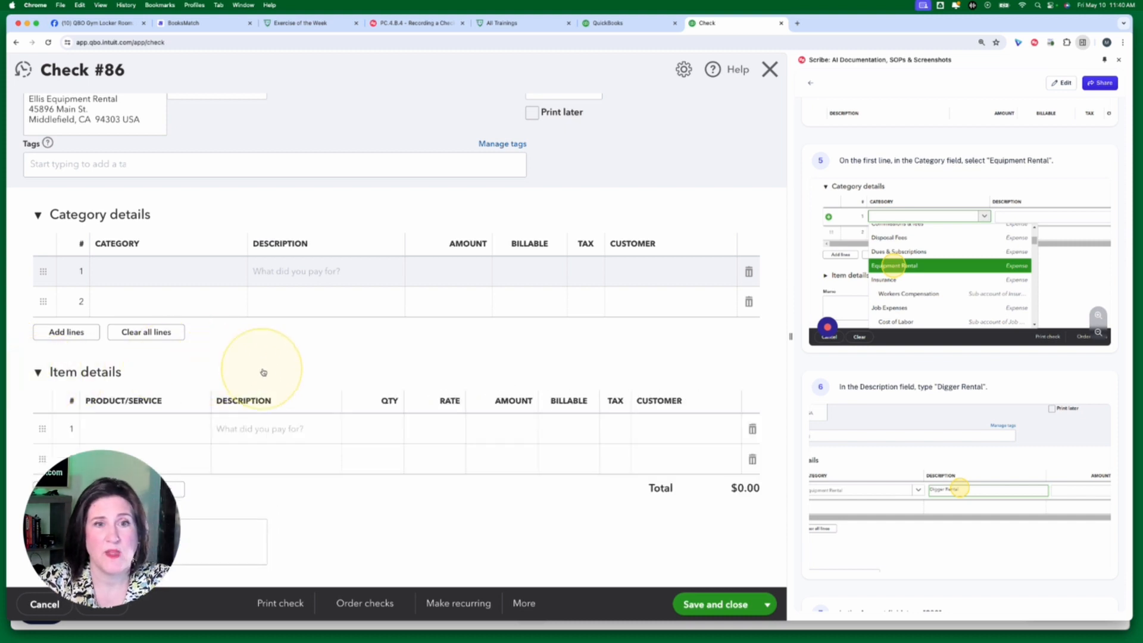
pyautogui.scroll(-3, 256, 369)
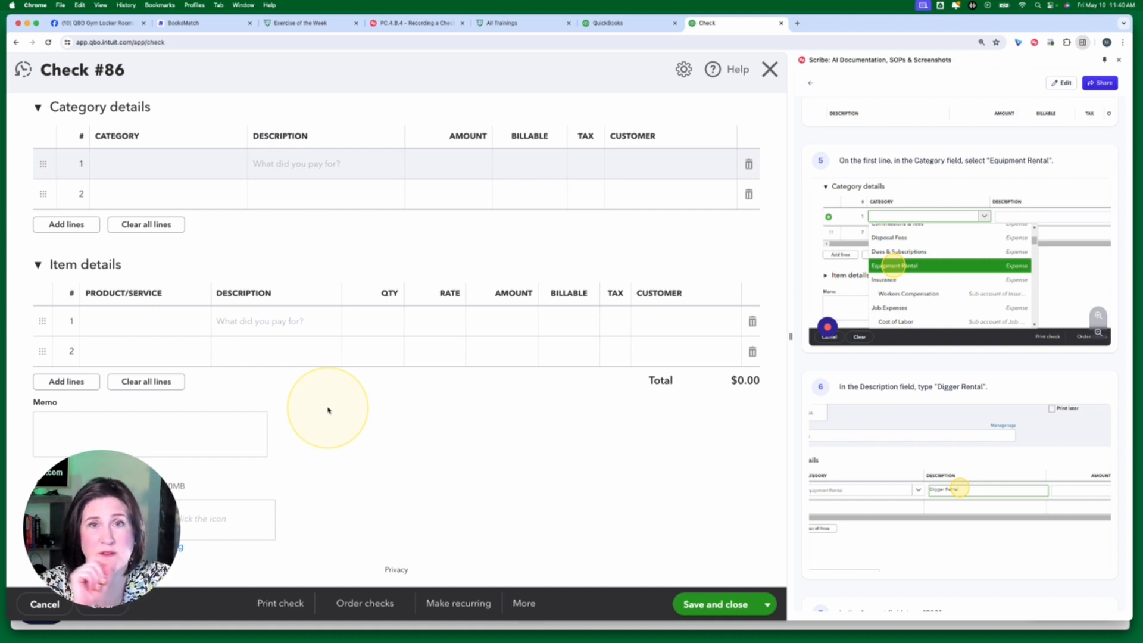
pyautogui.click(117, 325)
pyautogui.click(195, 322)
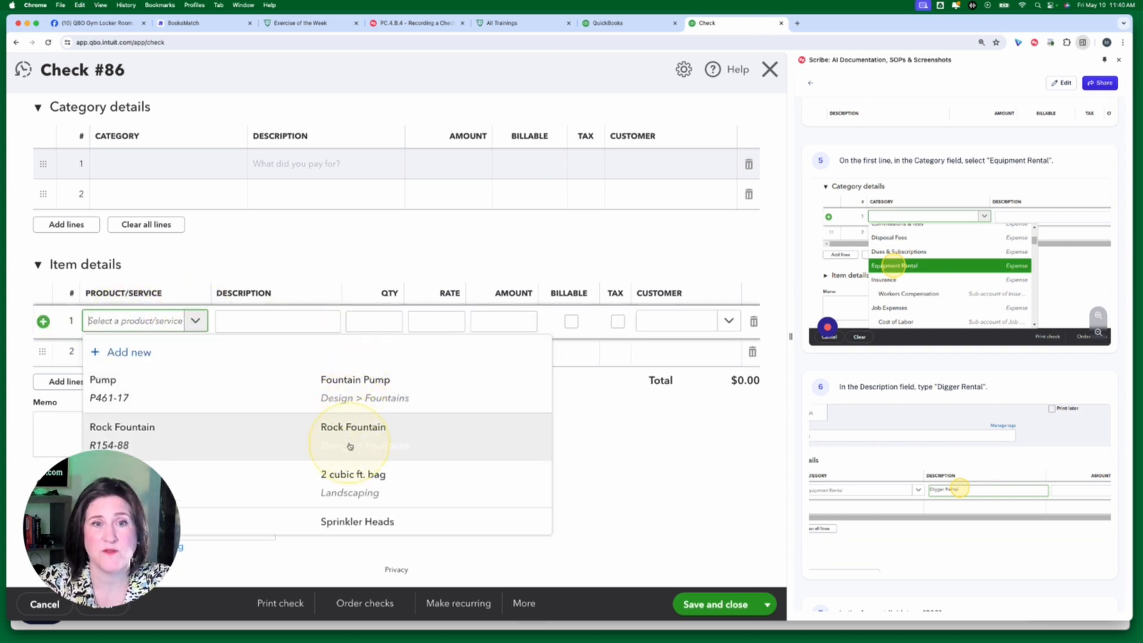
pyautogui.scroll(-3, 349, 445)
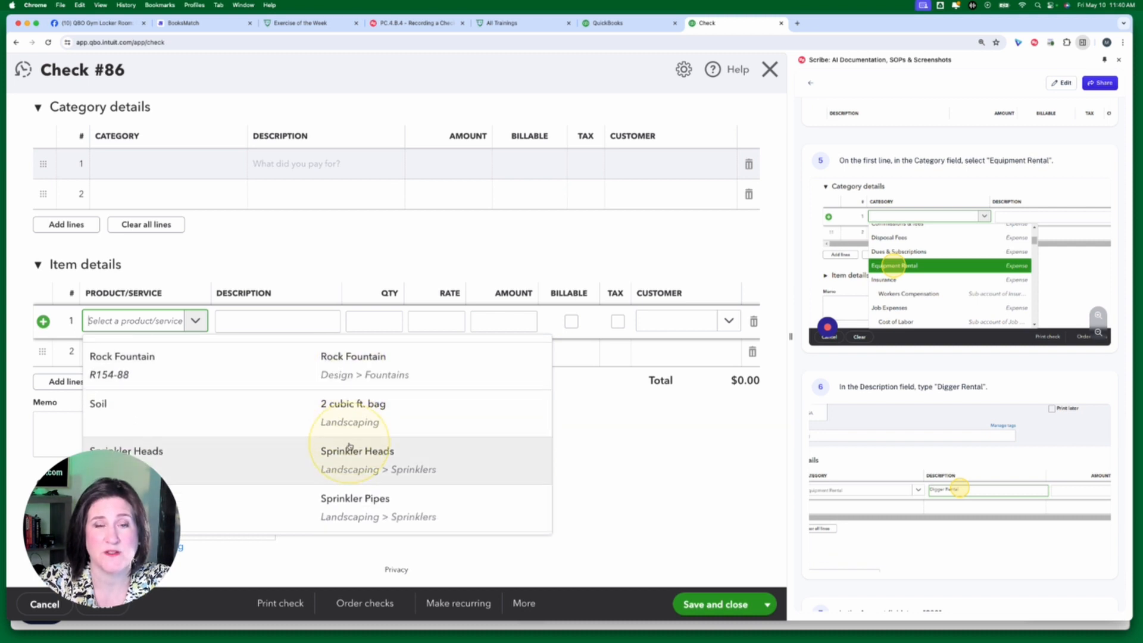
pyautogui.scroll(2, 350, 446)
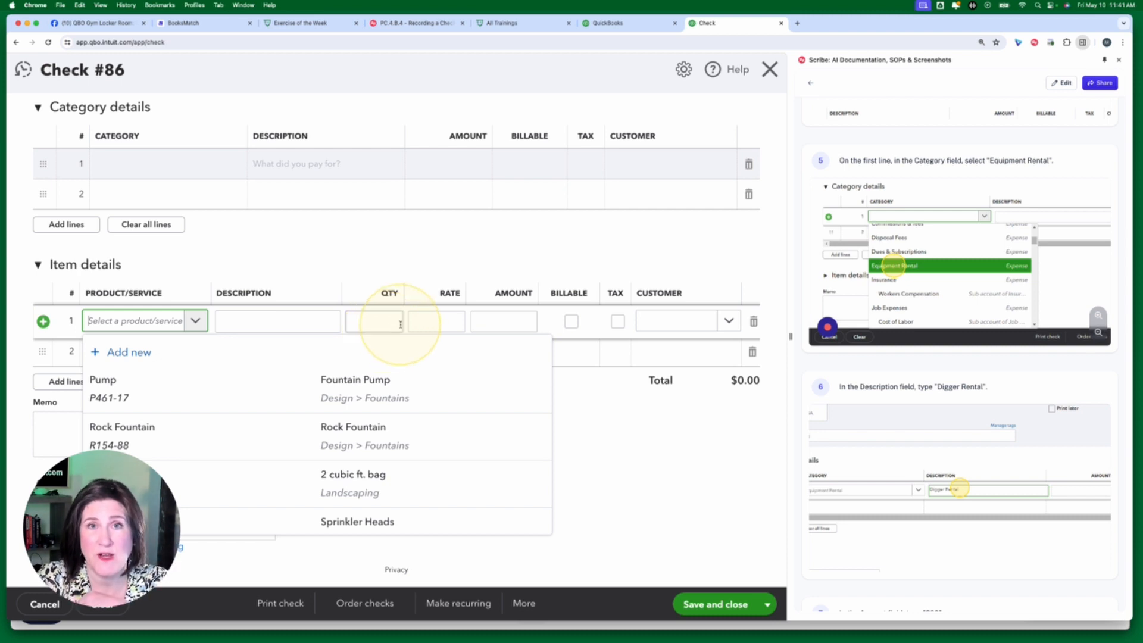
pyautogui.click(349, 245)
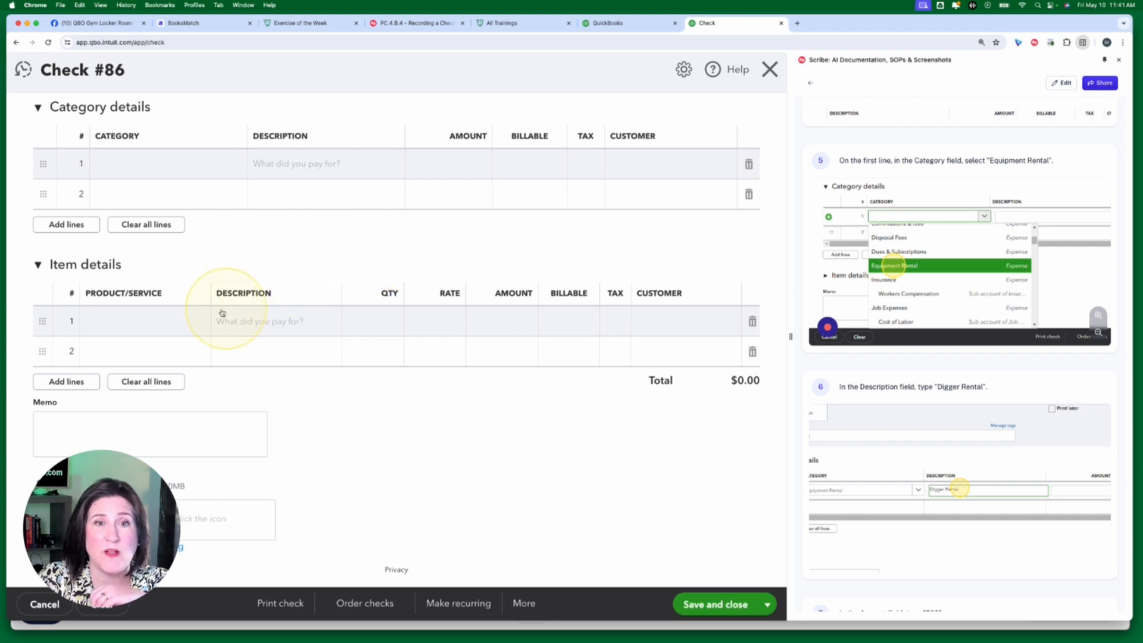
# Examine the product/service choices on the first item line again, then collapse the Item details section without adding an item
pyautogui.click(182, 322)
pyautogui.click(197, 321)
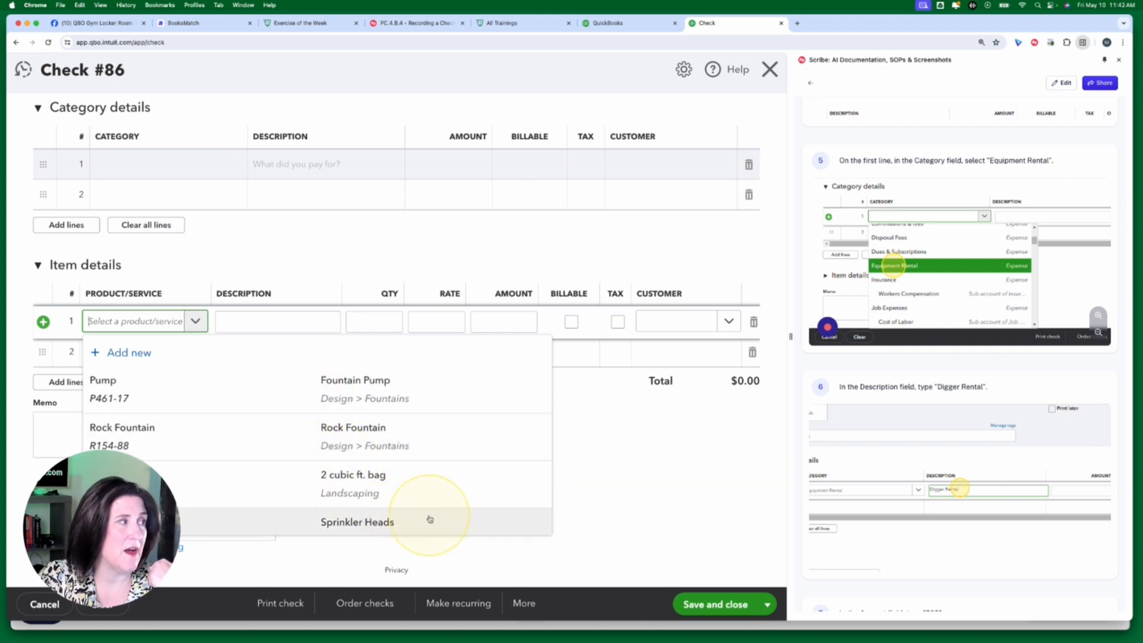
pyautogui.scroll(-2, 430, 519)
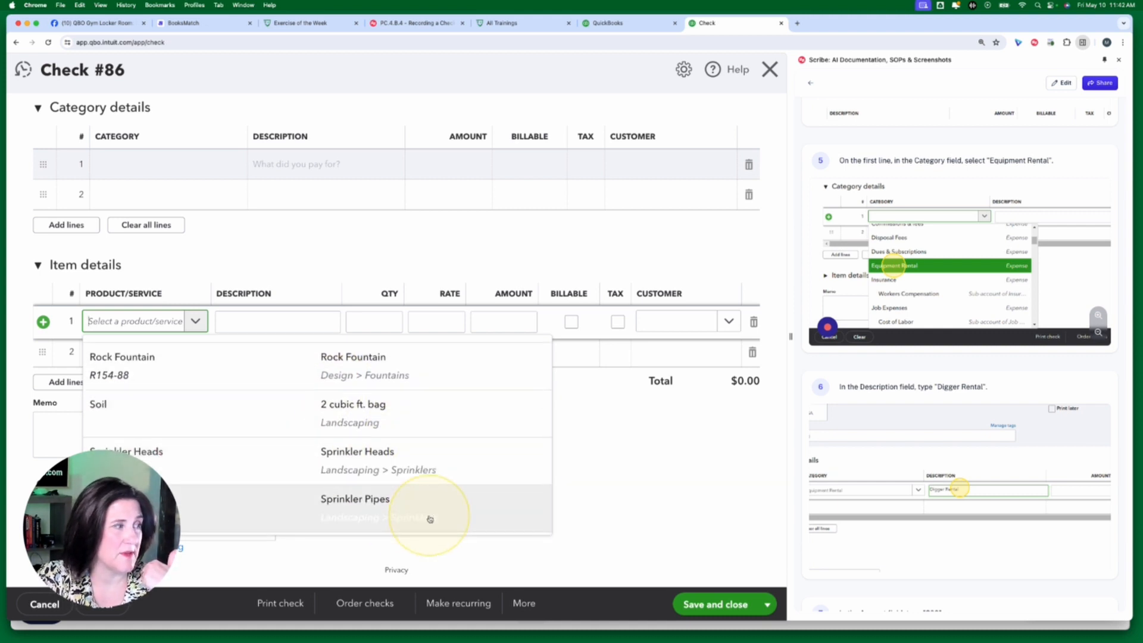
pyautogui.scroll(2, 425, 441)
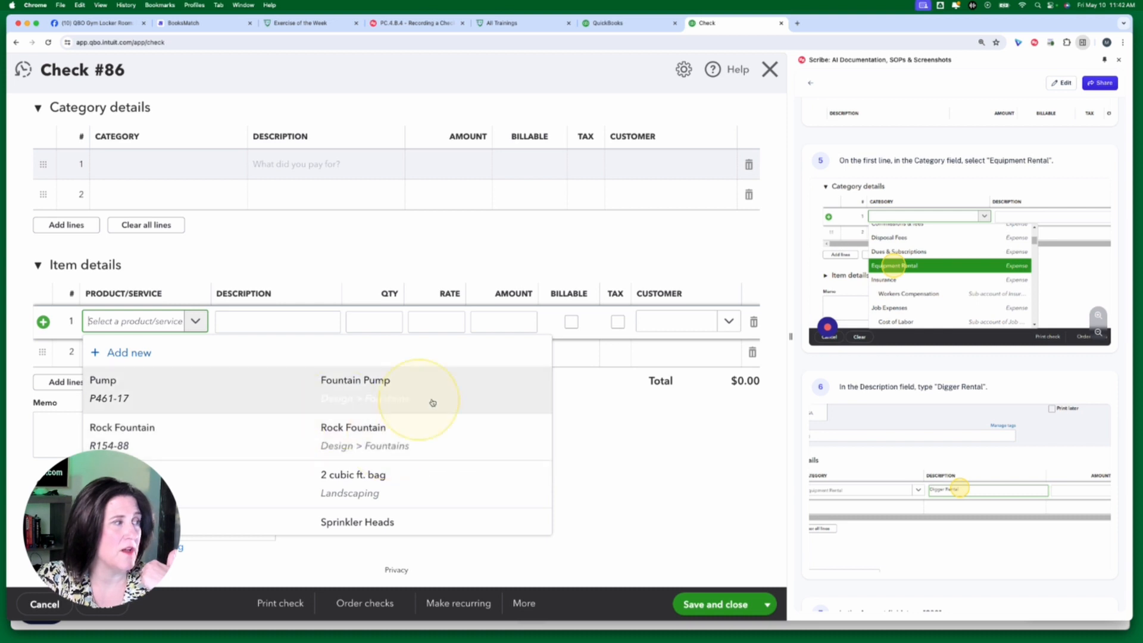
pyautogui.scroll(-2, 480, 422)
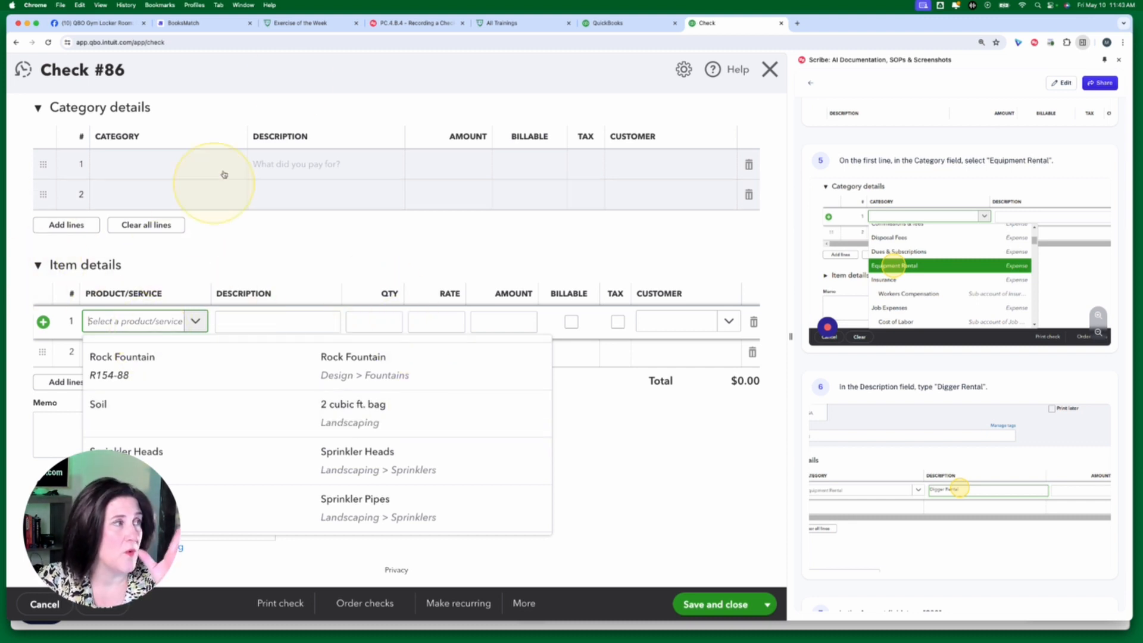
pyautogui.click(417, 23)
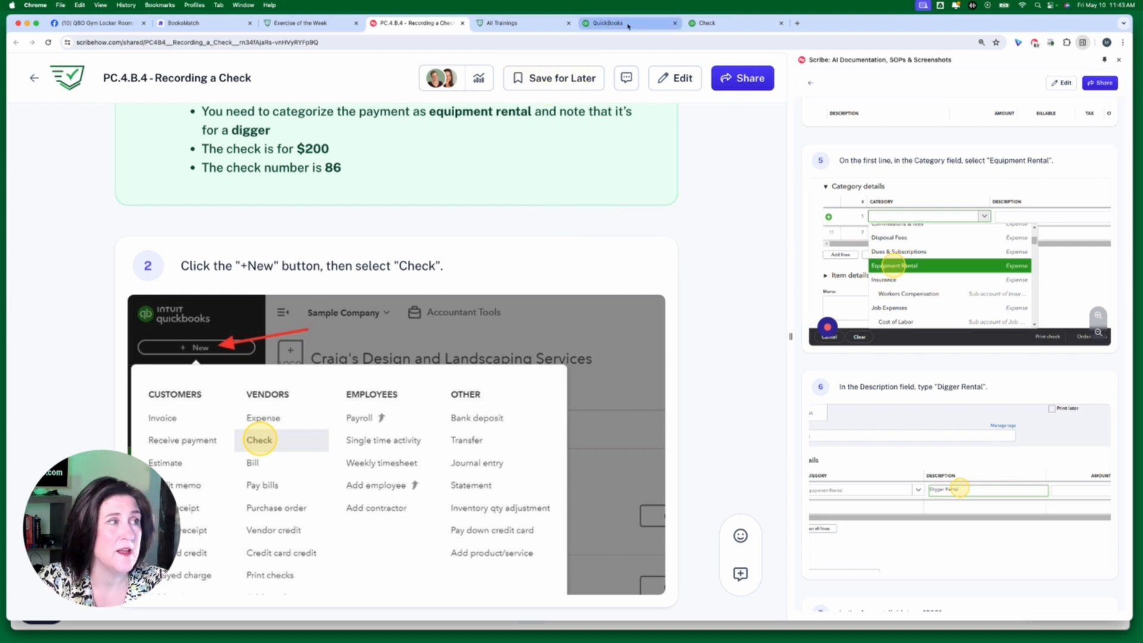
pyautogui.click(705, 24)
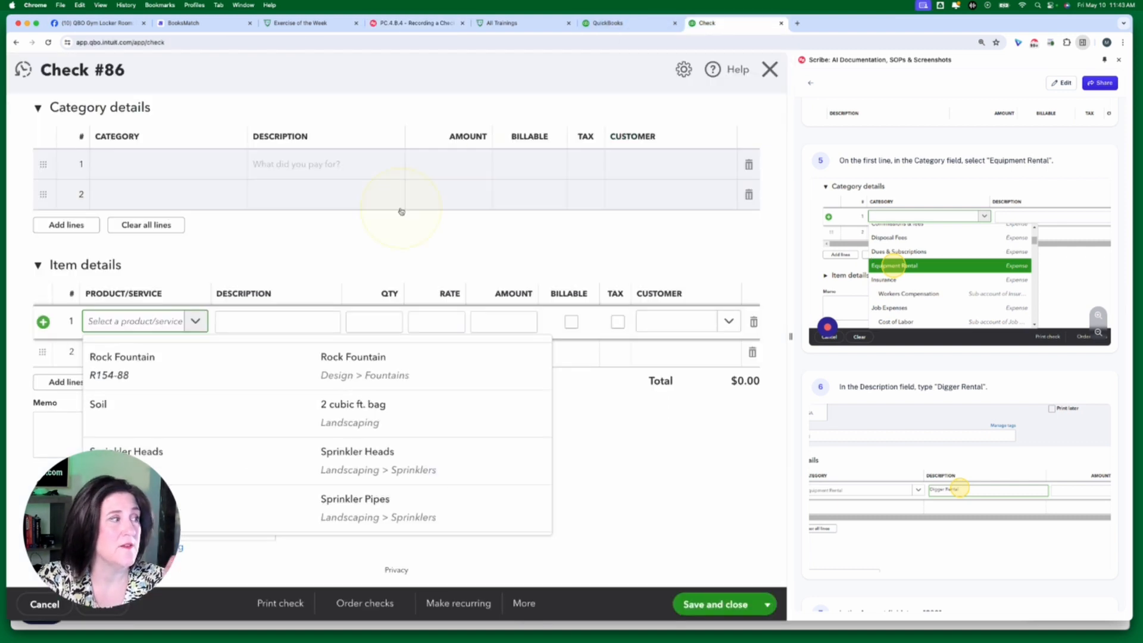
pyautogui.click(39, 266)
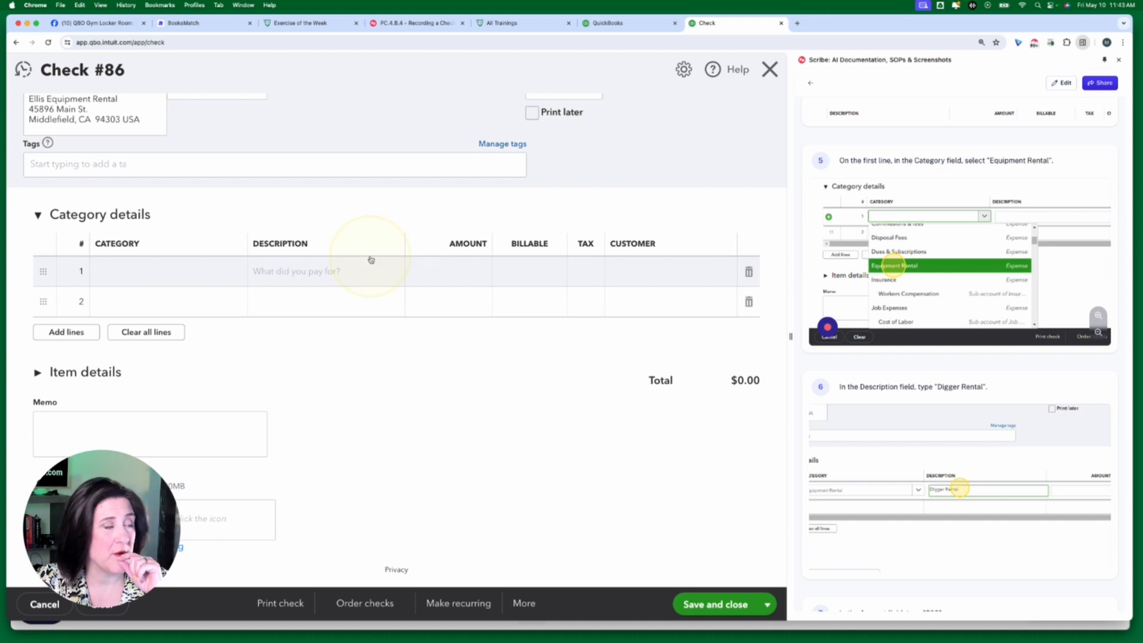
# Set the category of the first Category details line to the Equipment Rental expense account
pyautogui.click(135, 275)
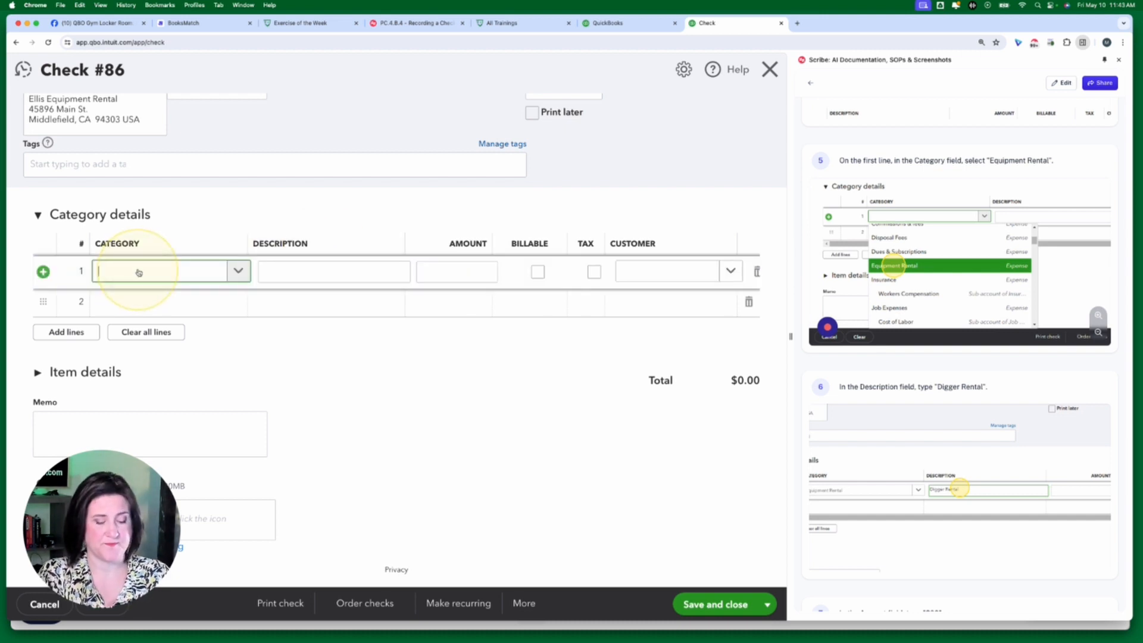
pyautogui.write('equipment')
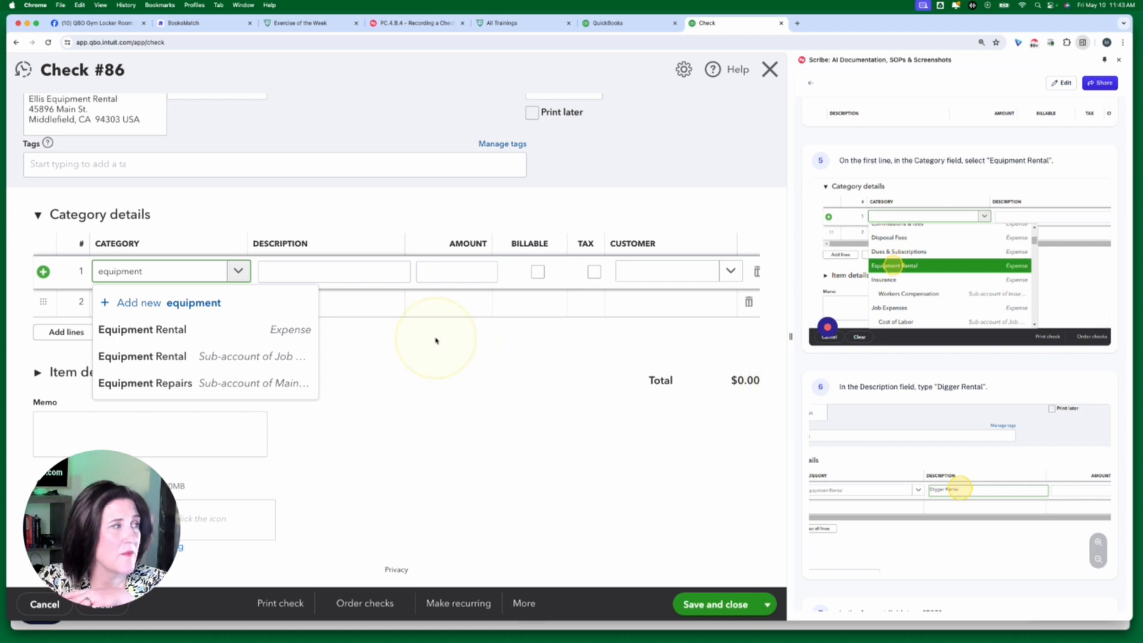
pyautogui.doubleClick(171, 273)
pyautogui.click(170, 272)
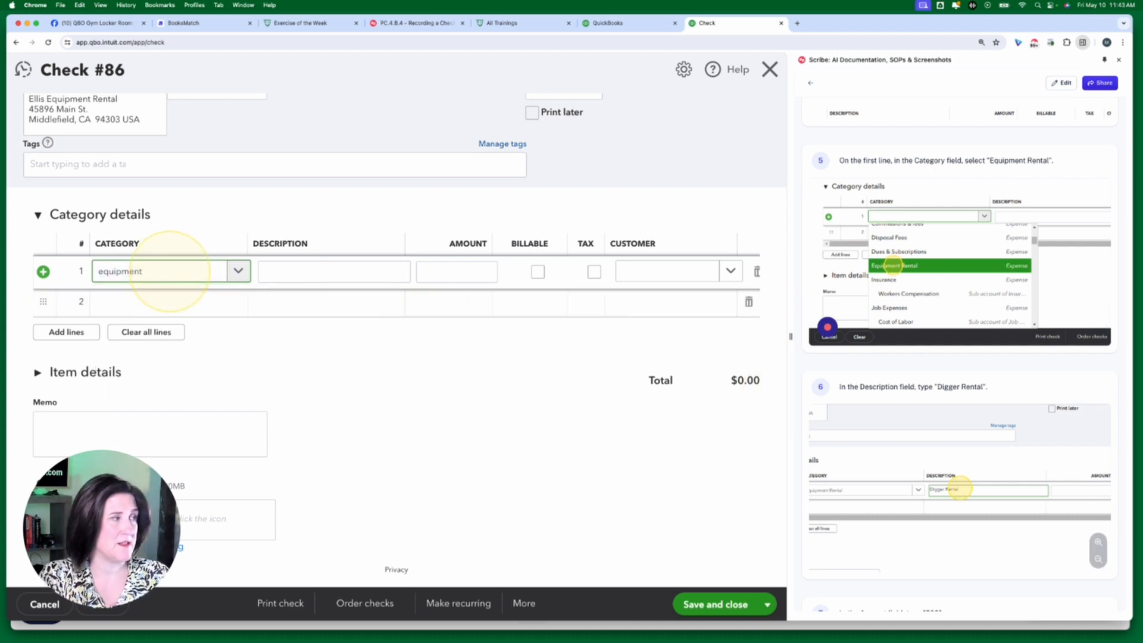
pyautogui.write('rental')
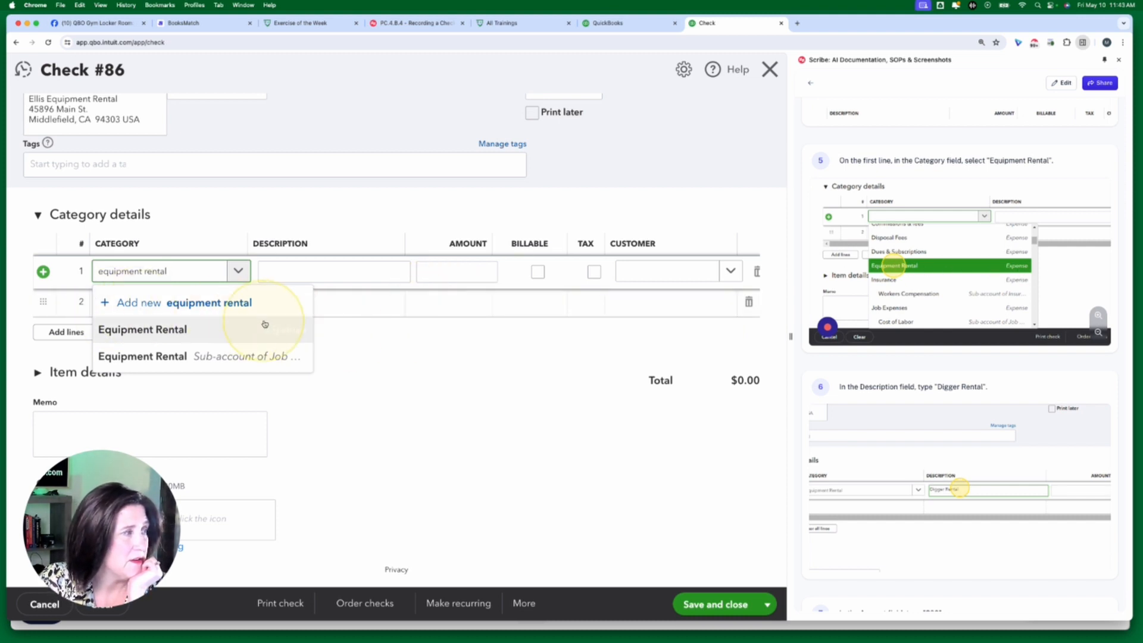
pyautogui.click(179, 331)
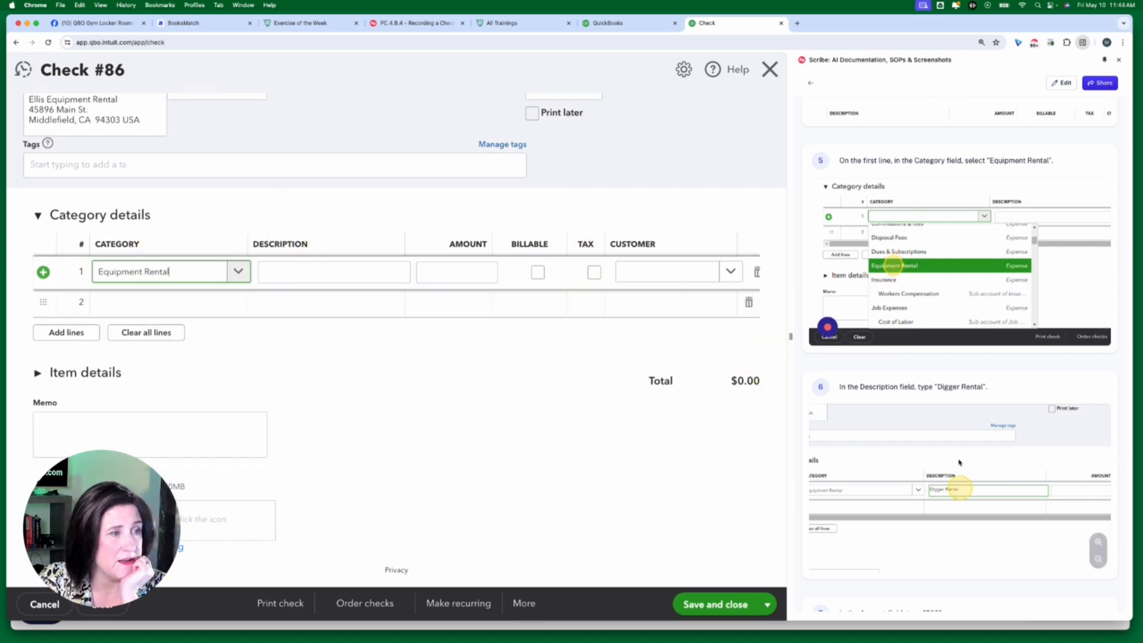
# Enter "Digger rental" as the description of the Equipment Rental line
pyautogui.scroll(-5, 959, 463)
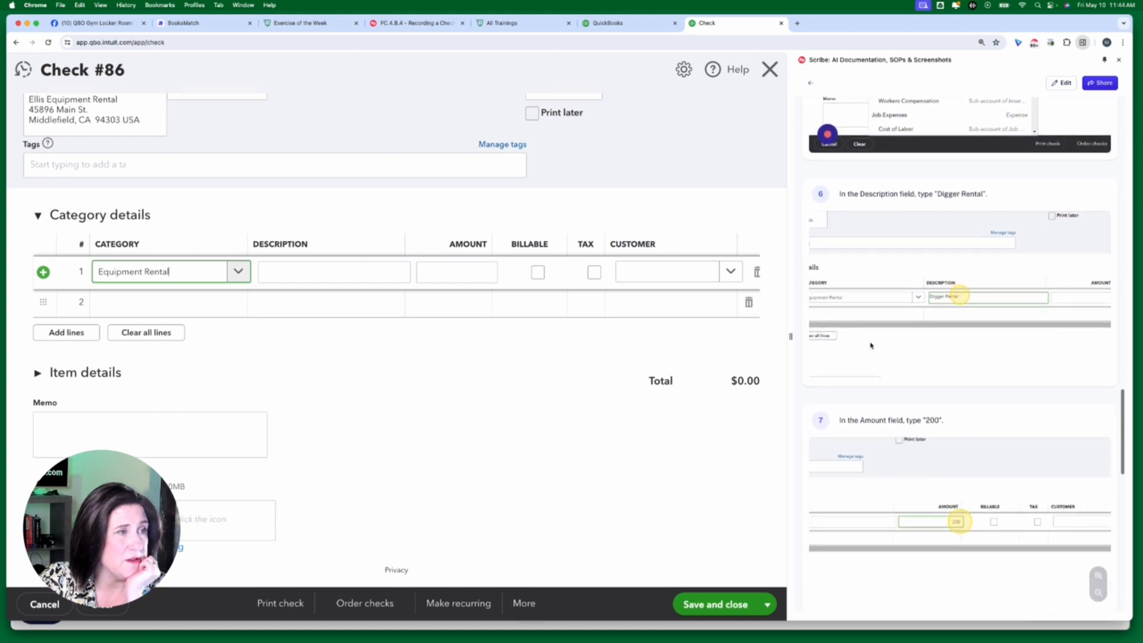
pyautogui.click(353, 267)
pyautogui.write('Digger rebtal')
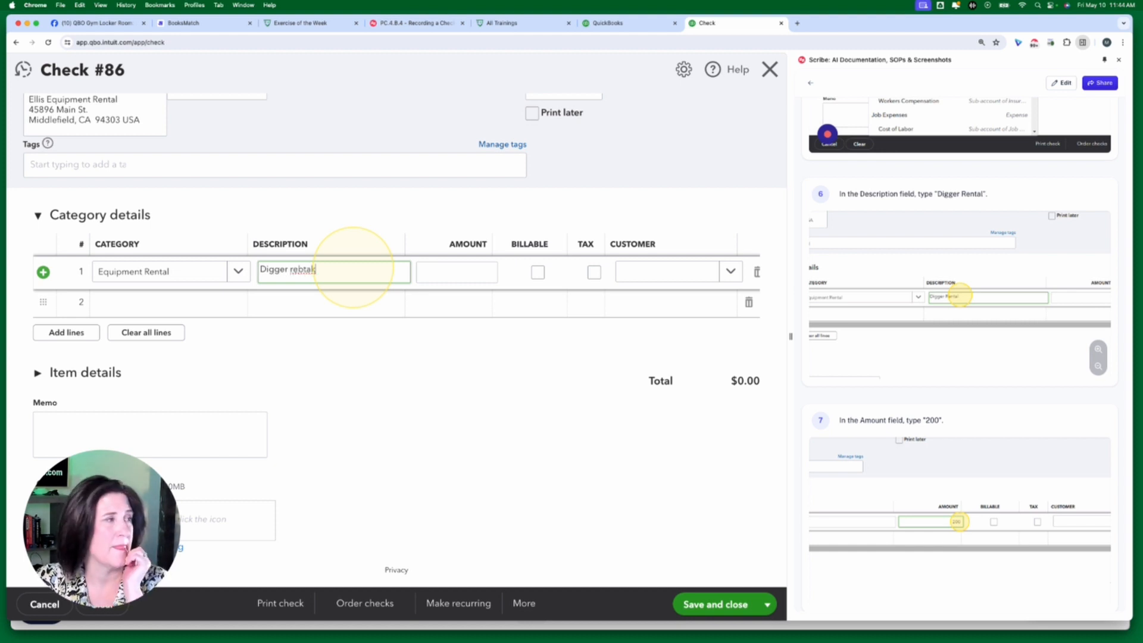
pyautogui.press('BackSpace')
pyautogui.press('BackSpace')
pyautogui.press('BackSpace')
pyautogui.press('BackSpace')
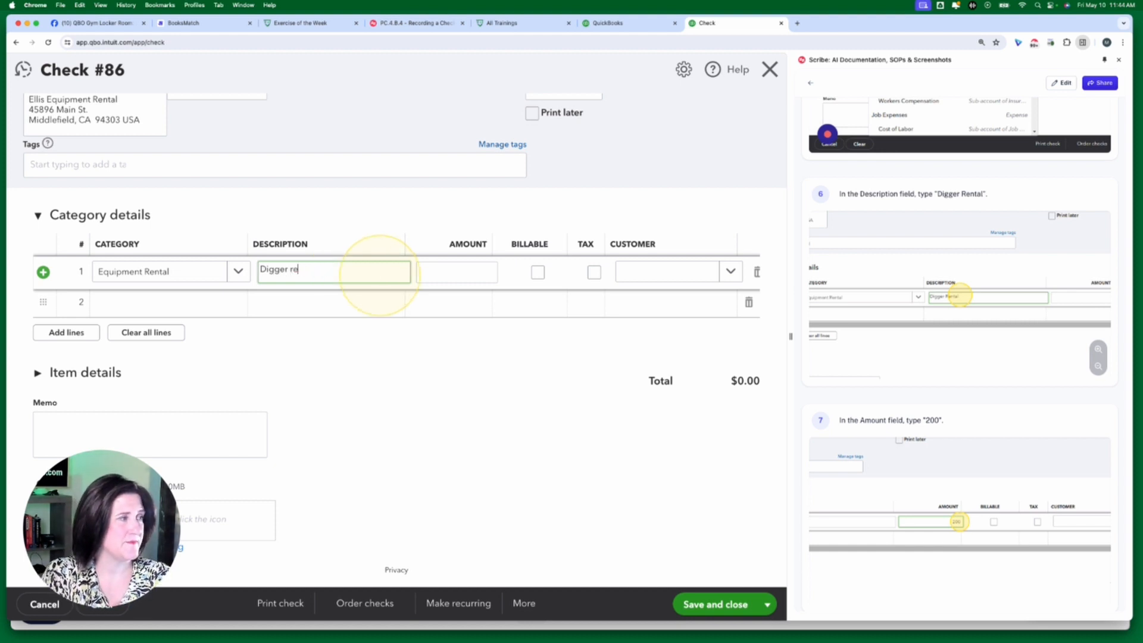
pyautogui.write('ntal')
pyautogui.press('Tab')
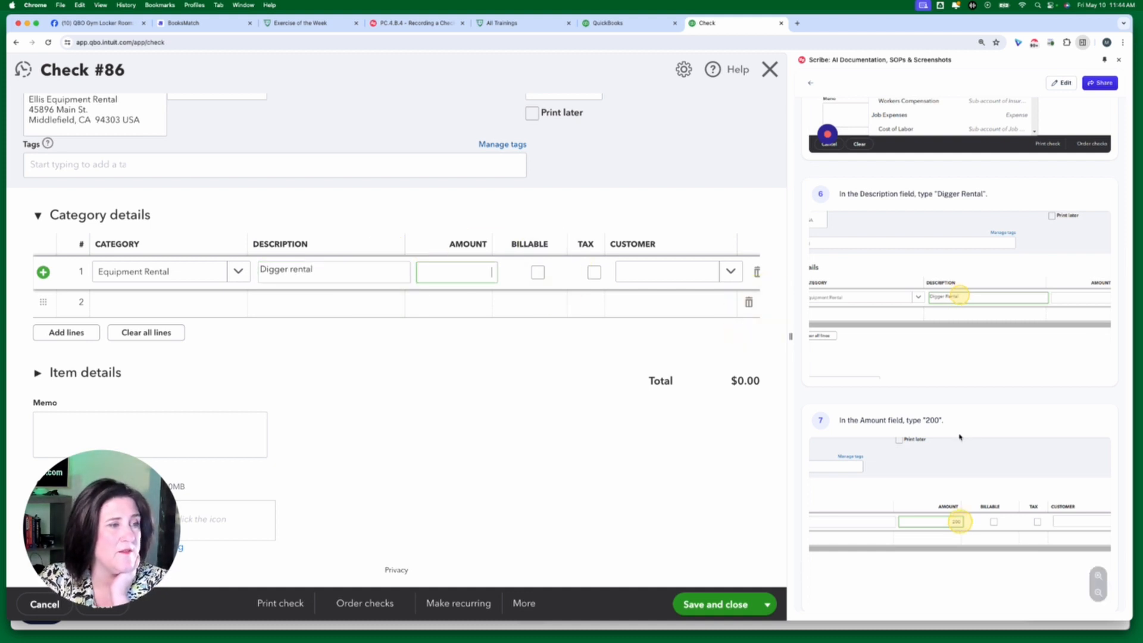
# Set the amount of the Digger rental line to 200
pyautogui.write('200')
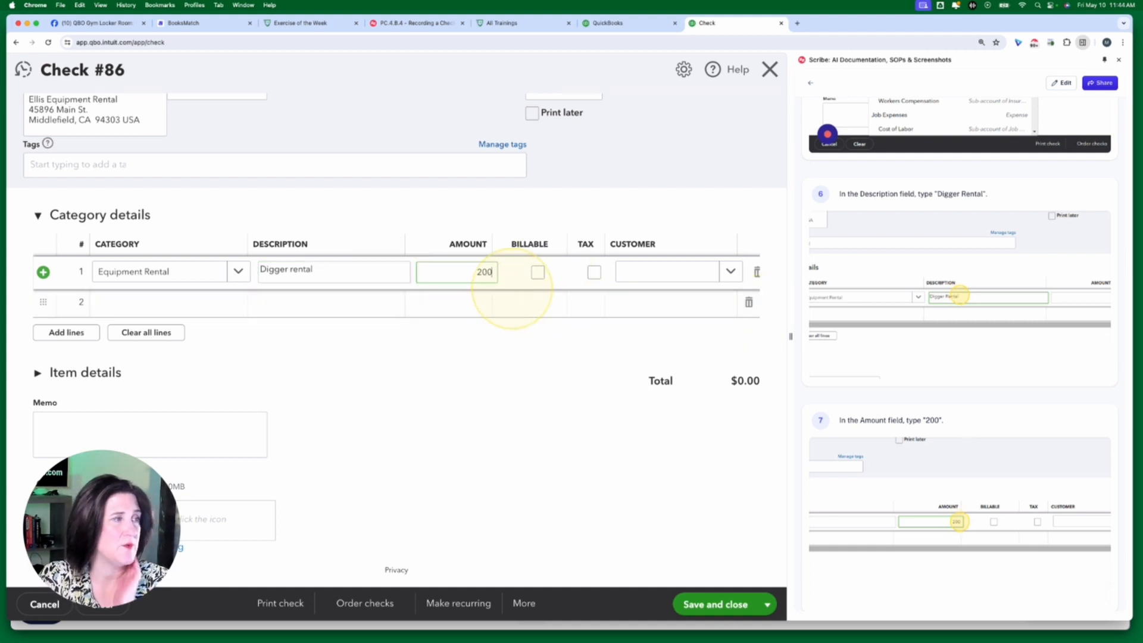
pyautogui.click(512, 289)
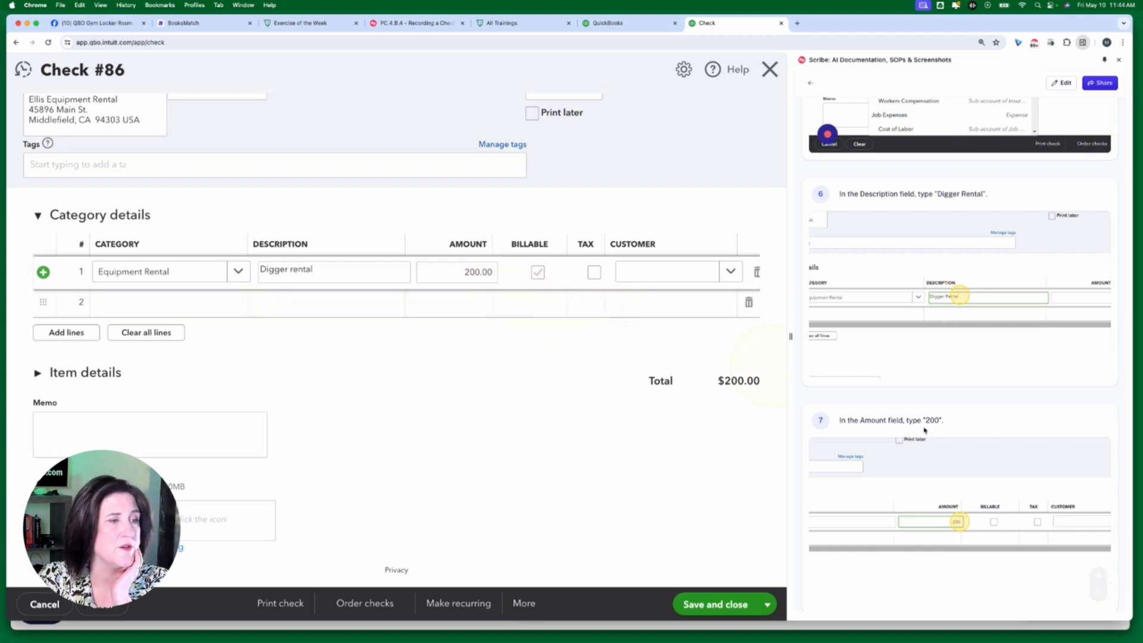
# Review the completed check against the guide's remaining instructions for saving it and viewing it in the Expenses center
pyautogui.scroll(-1, 921, 432)
pyautogui.scroll(-10, 921, 433)
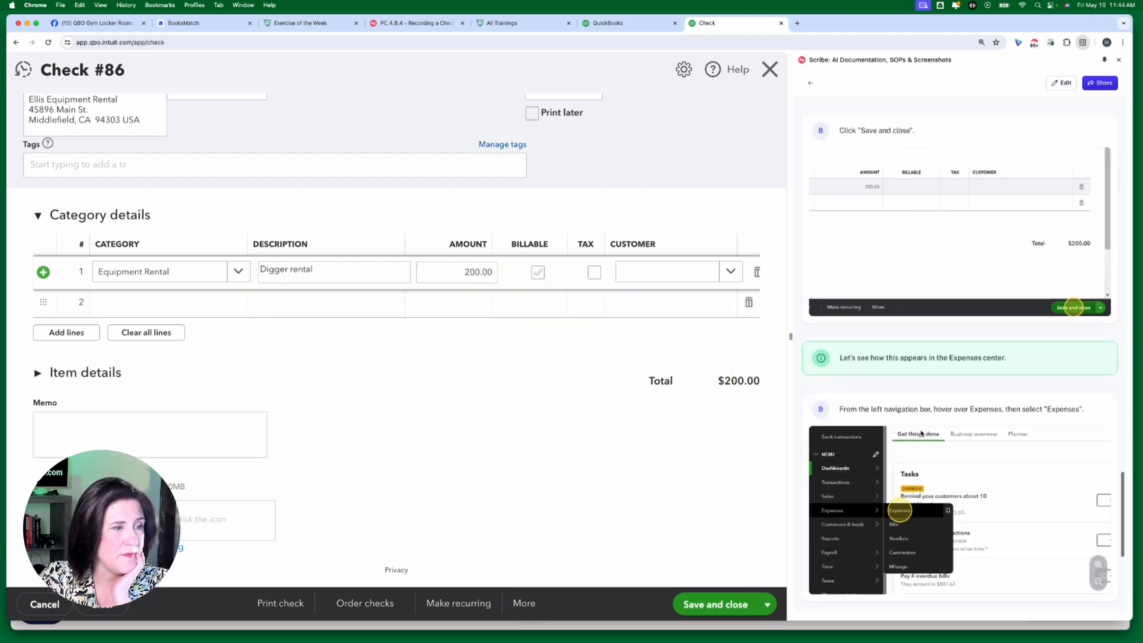
pyautogui.scroll(3, 920, 432)
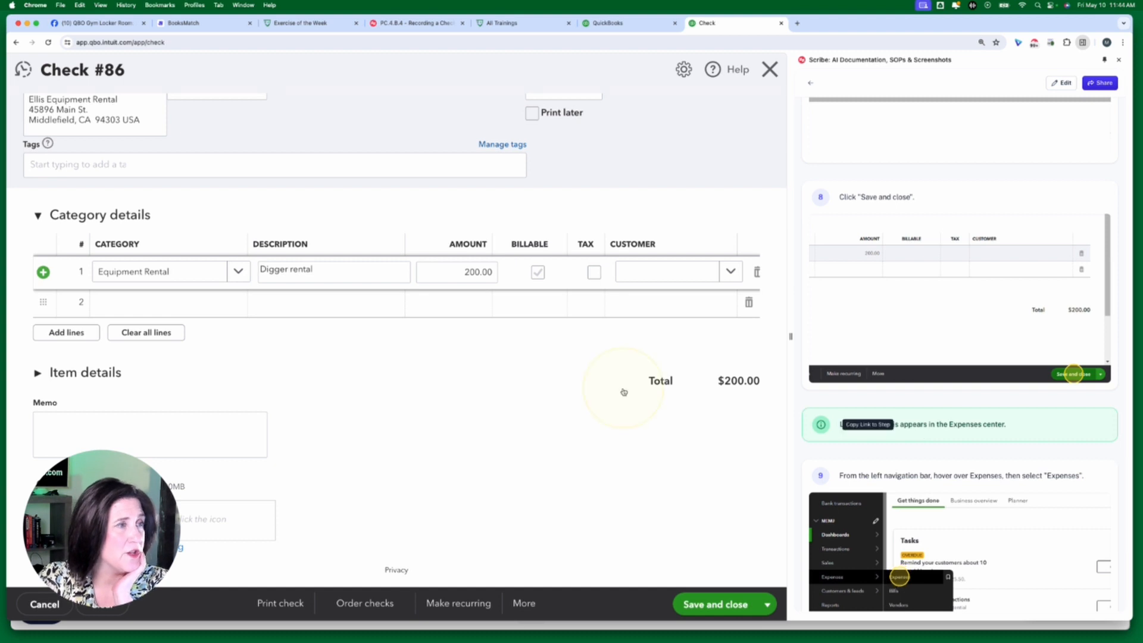
pyautogui.scroll(4, 662, 359)
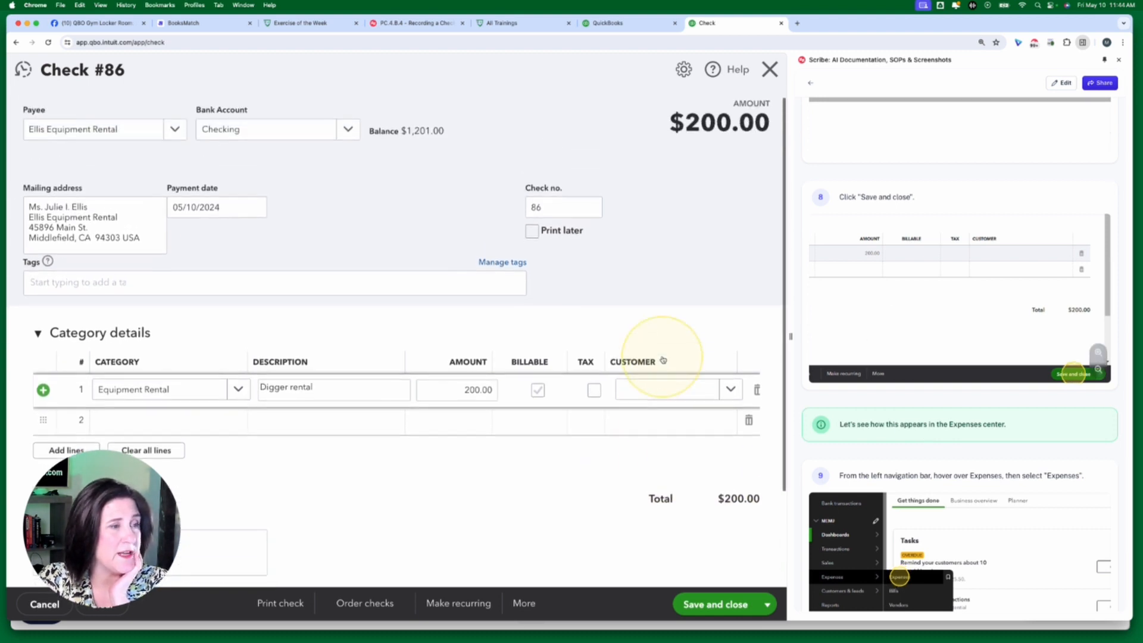
pyautogui.scroll(-15, 981, 420)
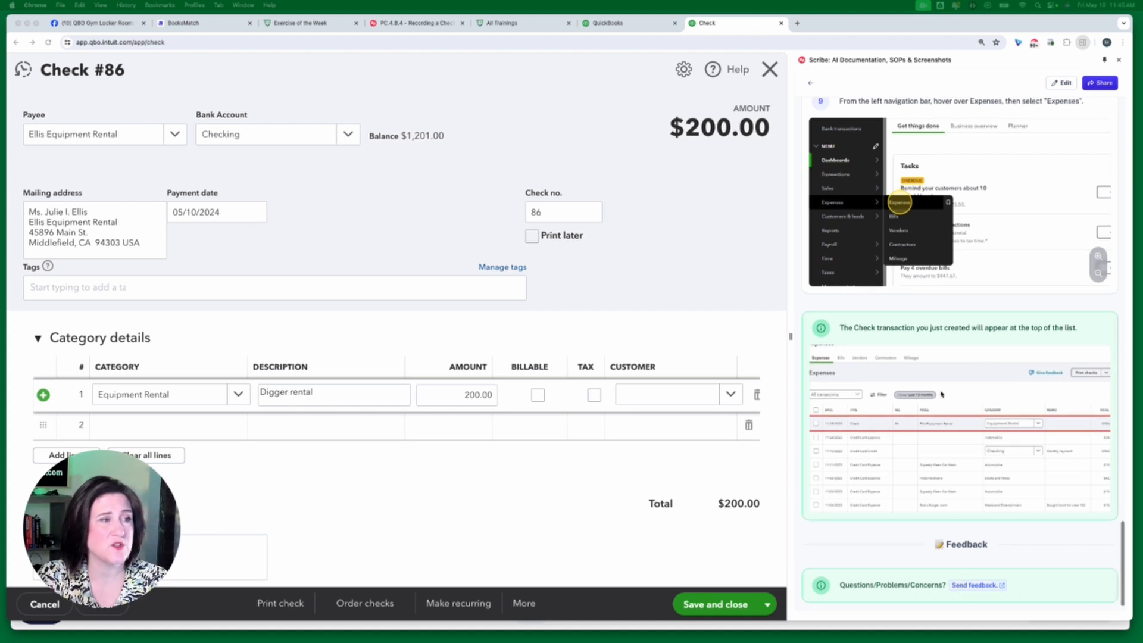
pyautogui.scroll(-1, 941, 393)
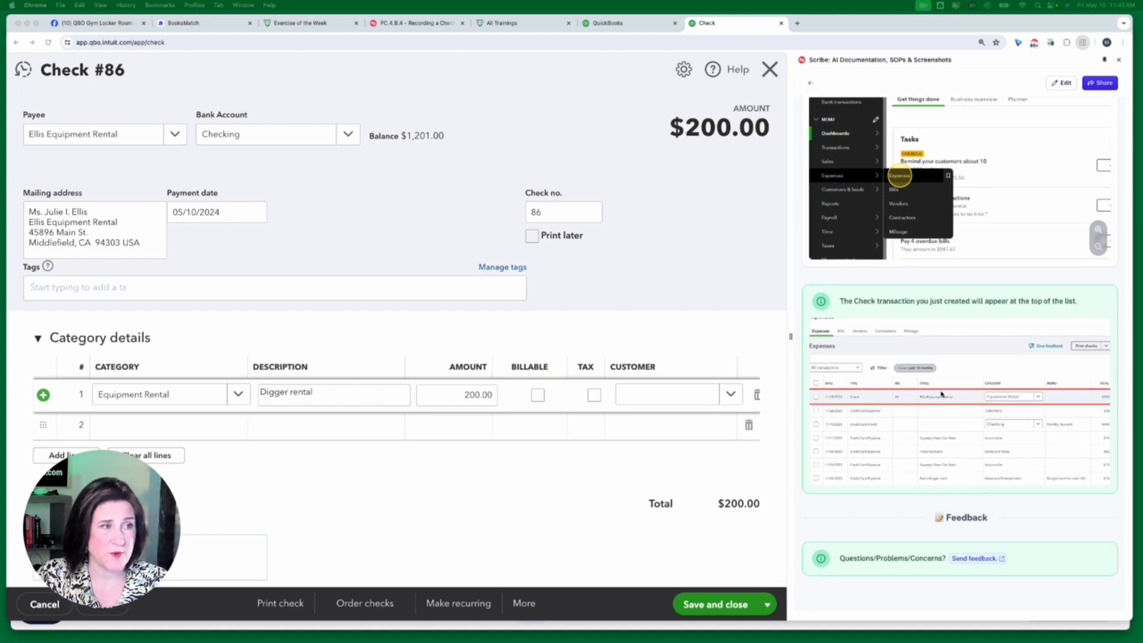
pyautogui.scroll(5, 924, 297)
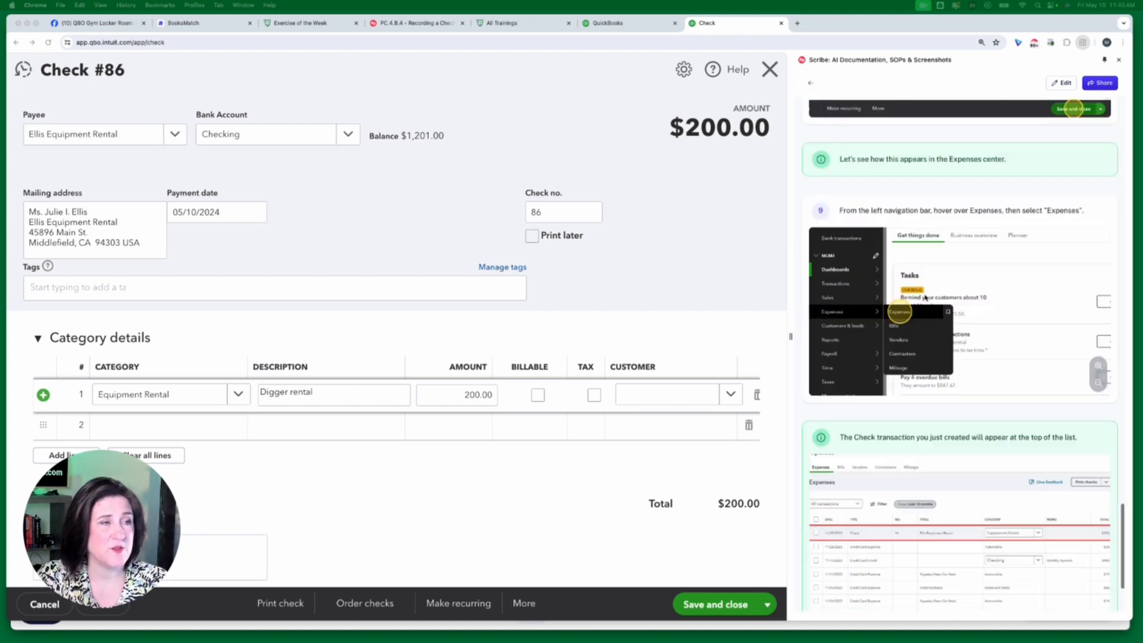
pyautogui.scroll(-5, 924, 297)
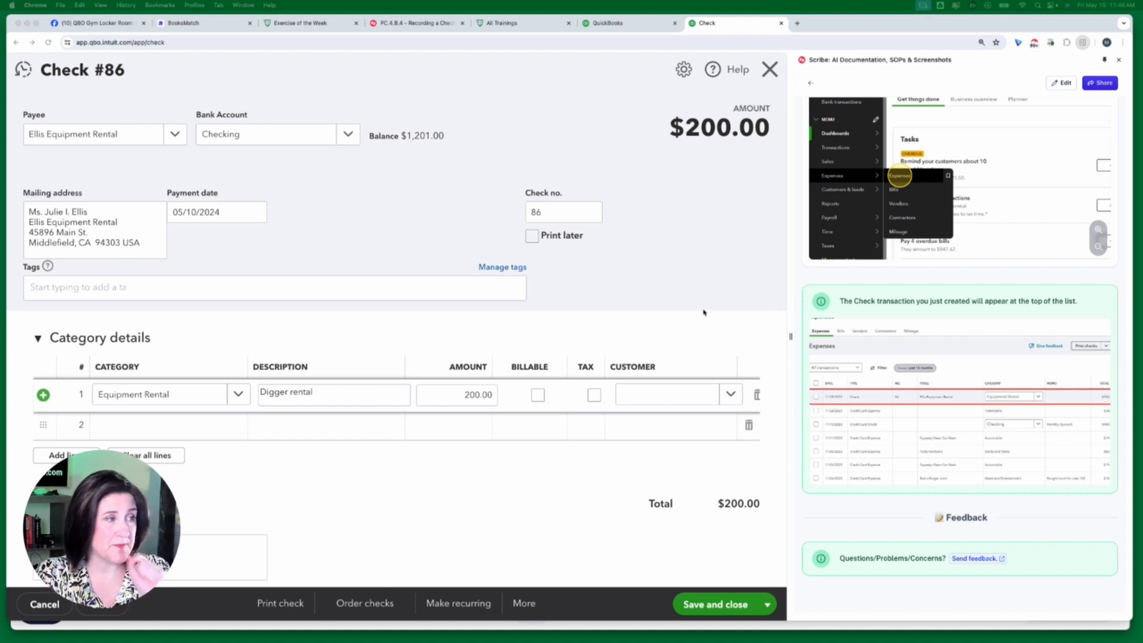
pyautogui.click(698, 261)
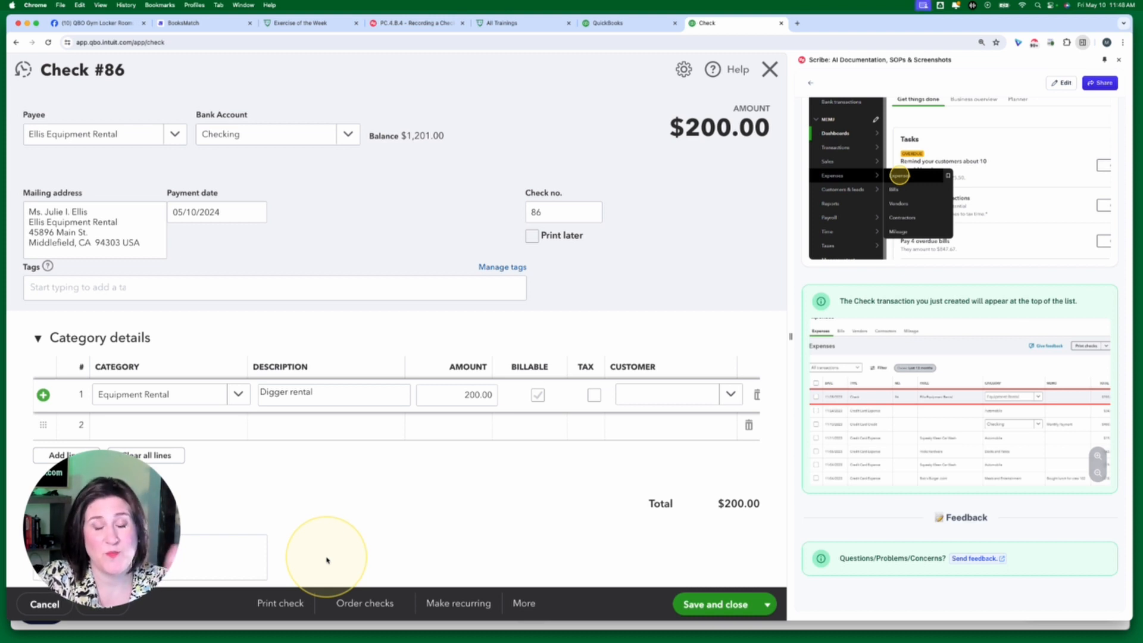
# Start printing the check, hide the guide, and go through the voucher check print setup to the alignment stage, finishing the setup
pyautogui.click(281, 604)
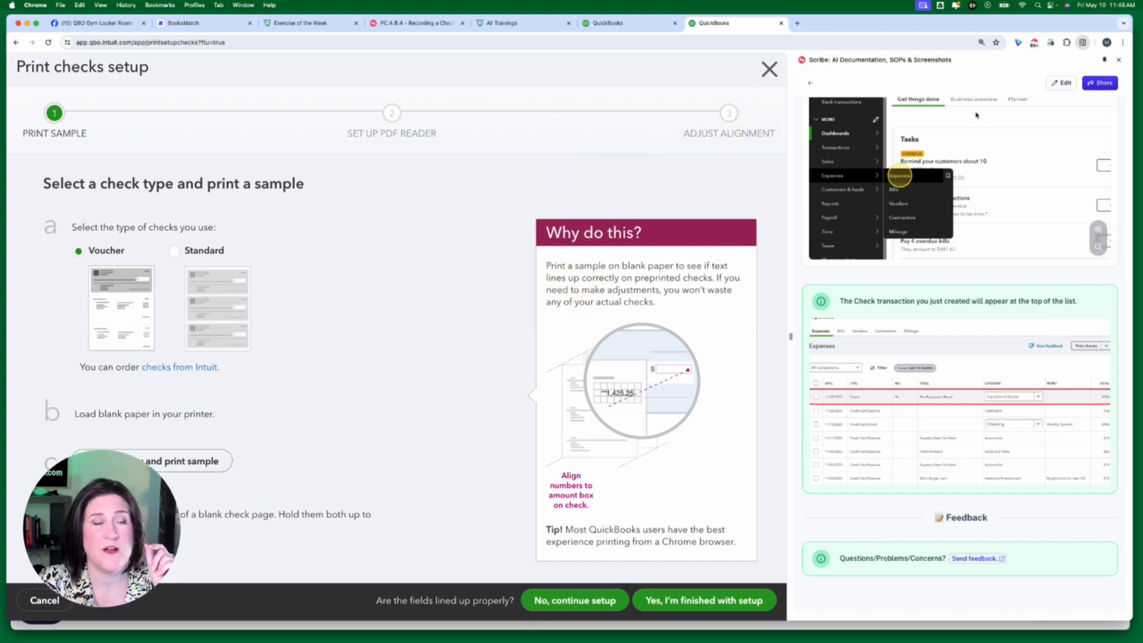
pyautogui.click(1119, 60)
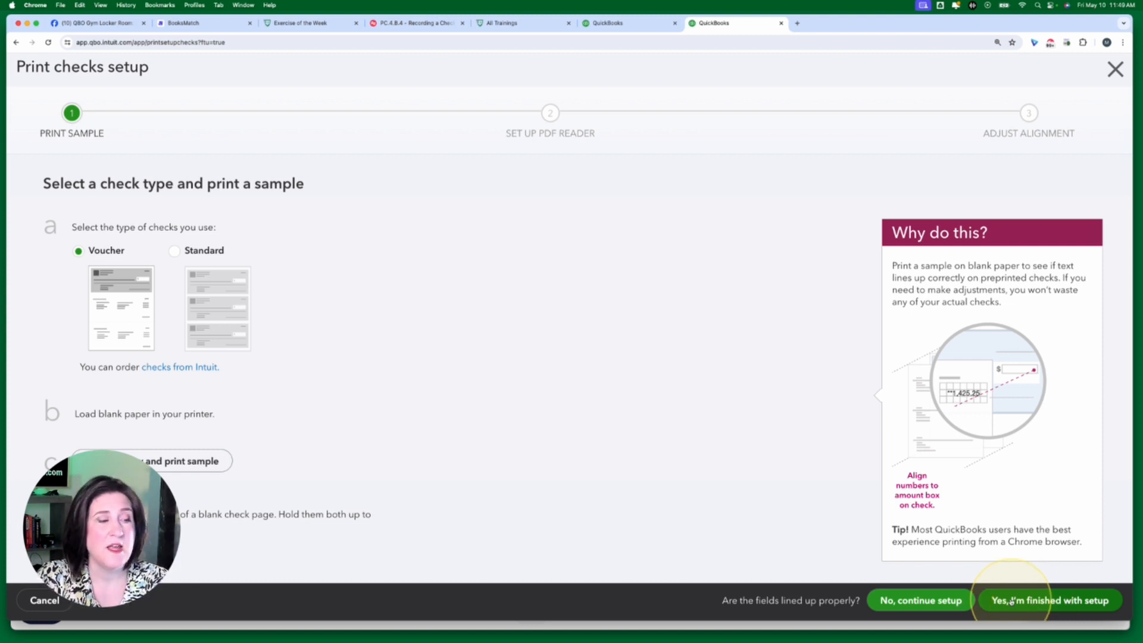
pyautogui.click(923, 601)
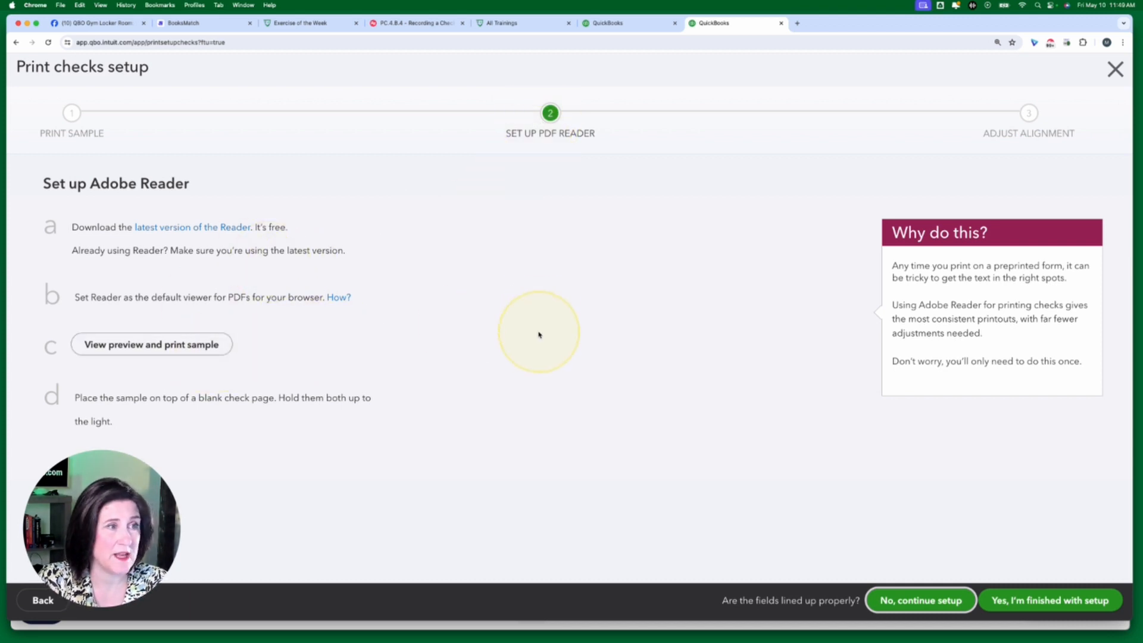
pyautogui.click(922, 599)
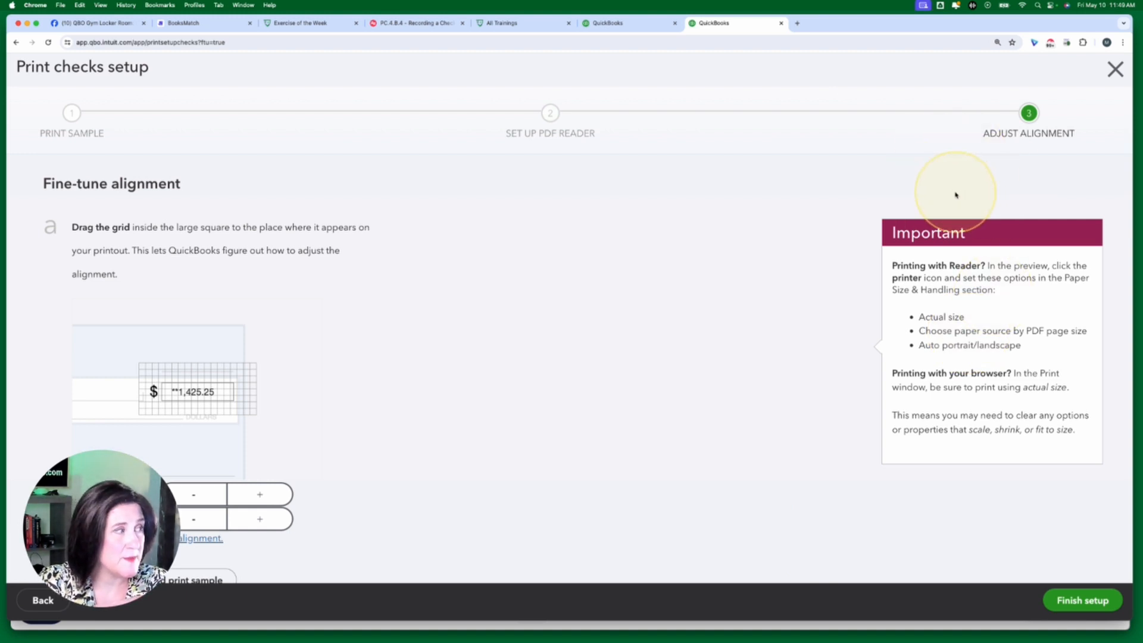
pyautogui.scroll(-1, 318, 384)
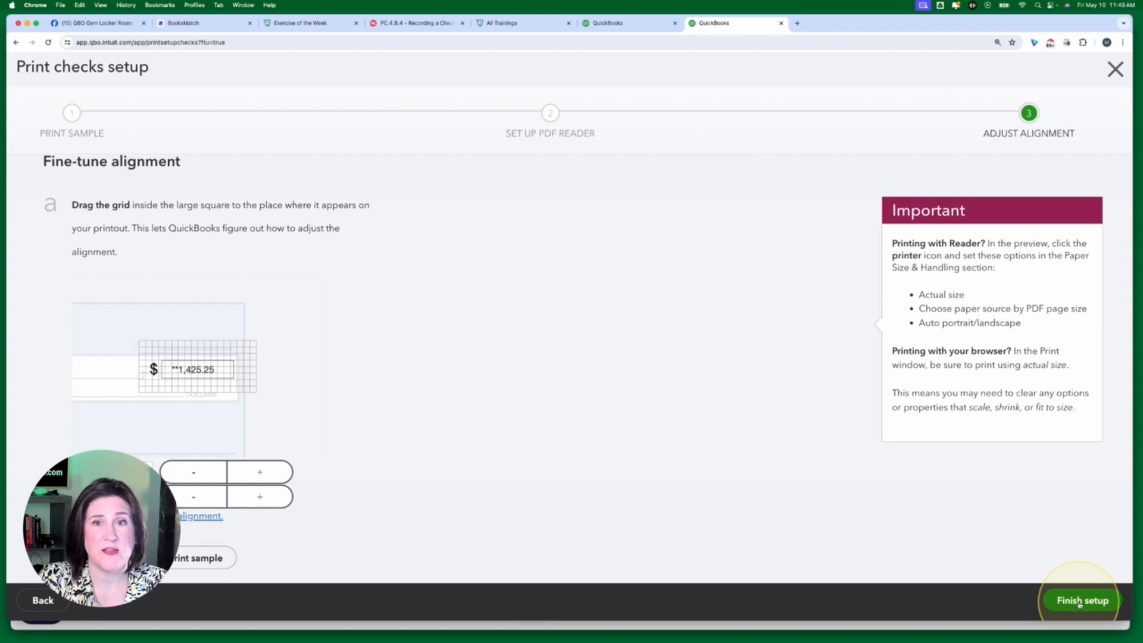
pyautogui.click(1049, 598)
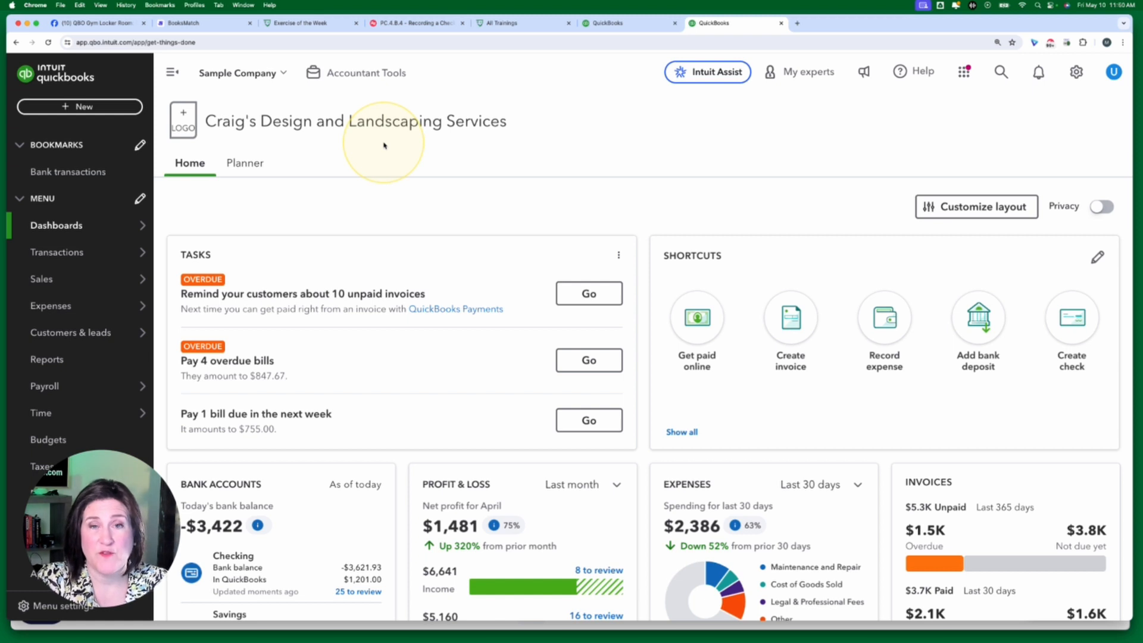
# Go to the queue of checks to print and open the Ellis Equipment Rental check from it
pyautogui.click(82, 108)
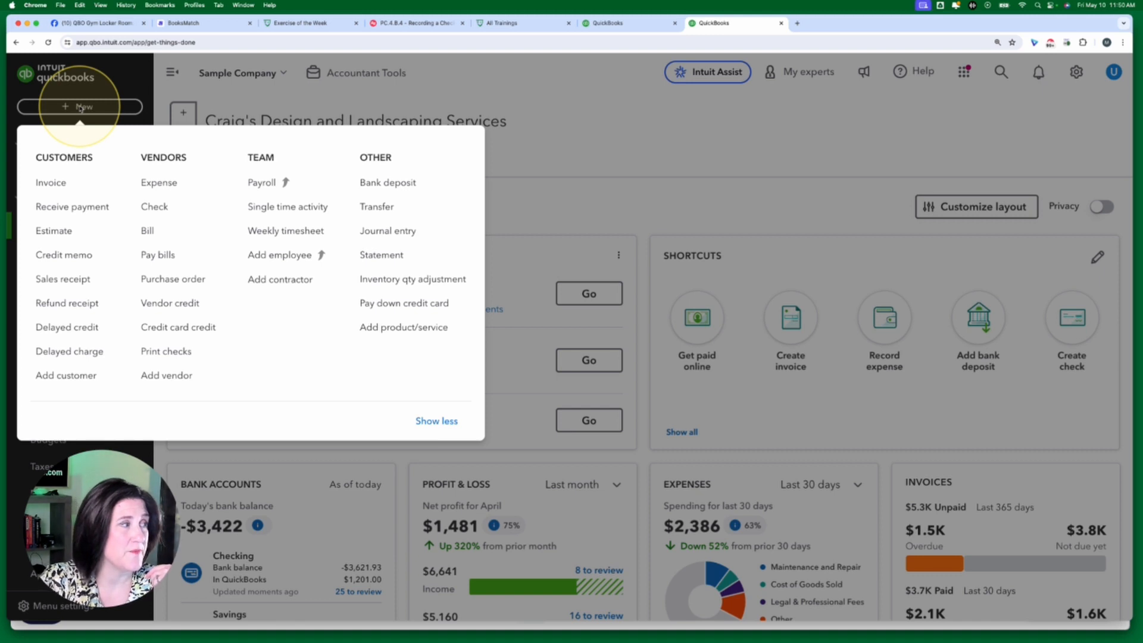
pyautogui.click(177, 356)
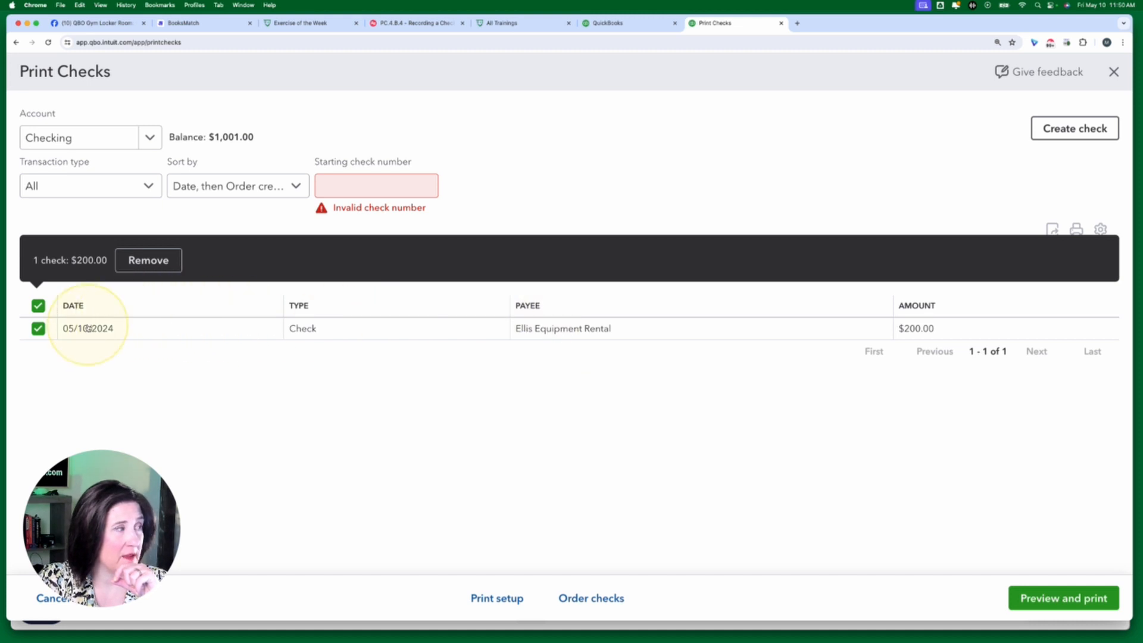
pyautogui.click(303, 333)
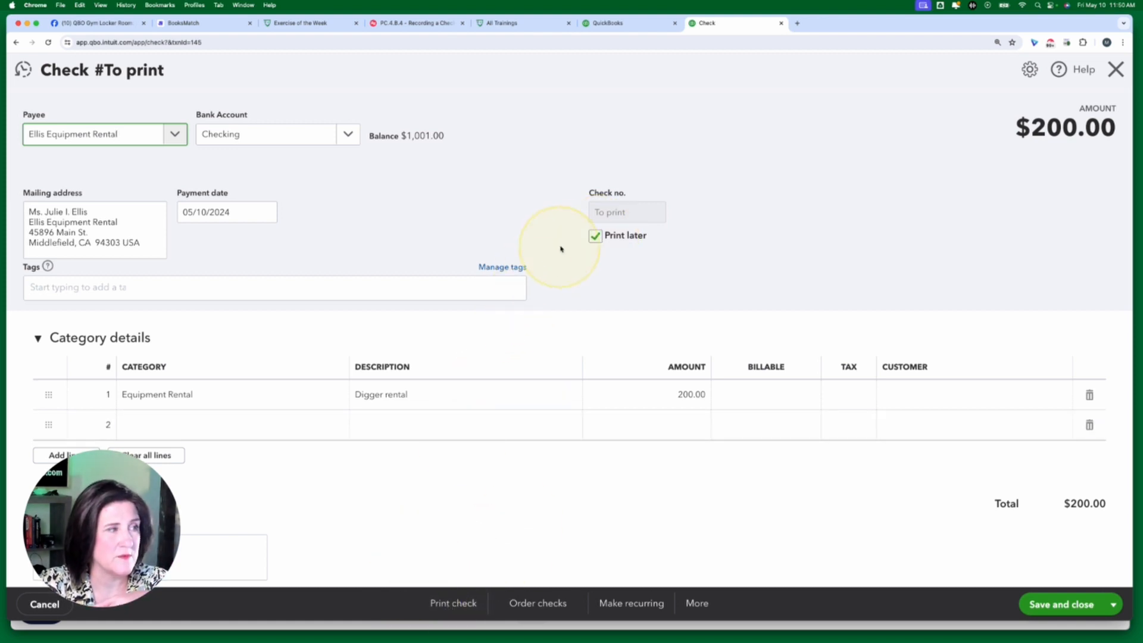
# Turn off Print later on the Ellis Equipment Rental check and set its check number to 86
pyautogui.click(596, 236)
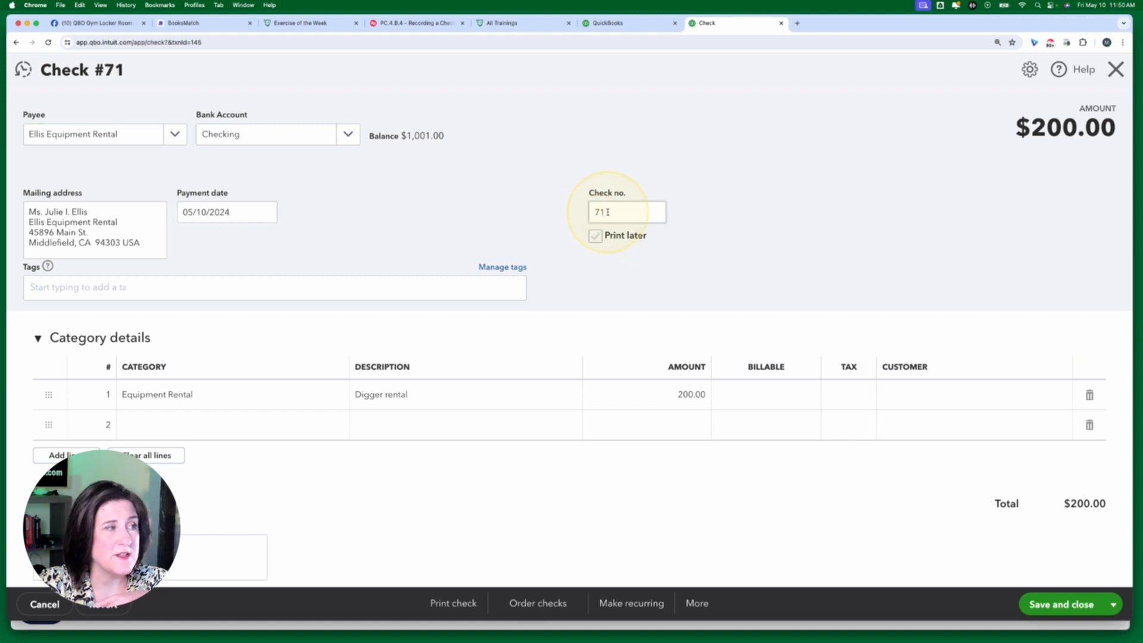
pyautogui.moveTo(608, 212); pyautogui.dragTo(587, 216)
pyautogui.write('86')
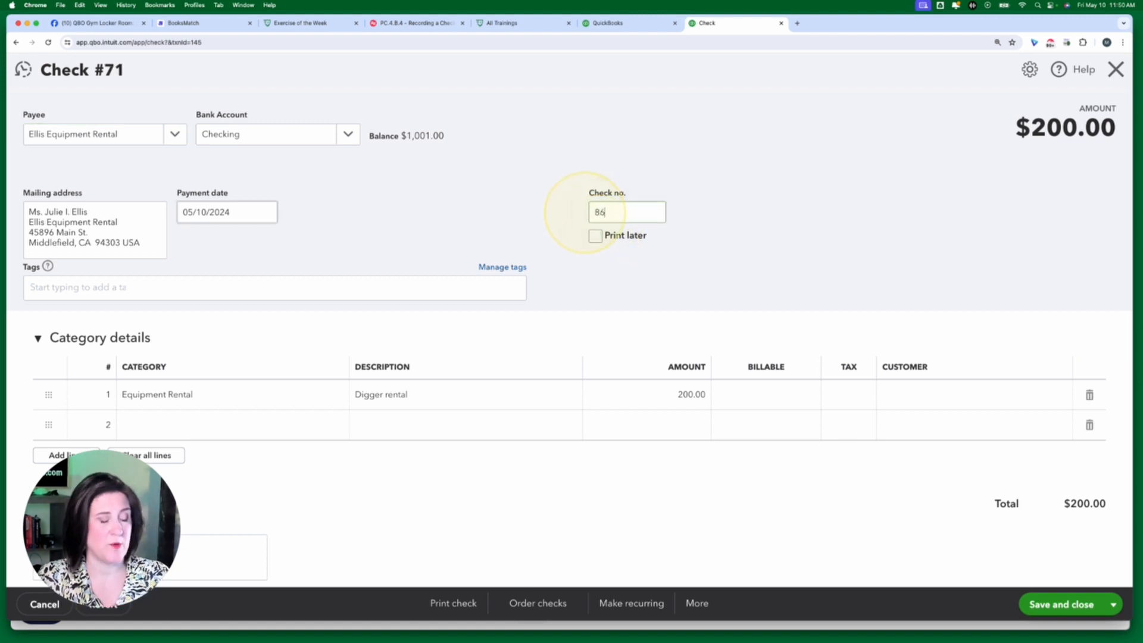
pyautogui.press('Tab')
pyautogui.click(780, 252)
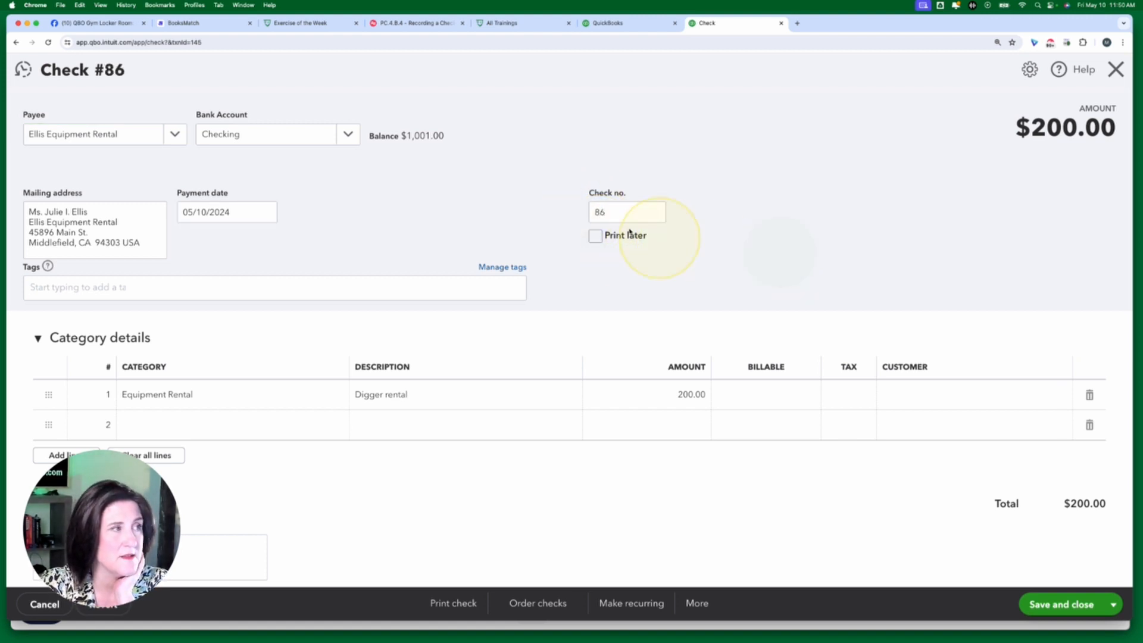
# Relaunch the Recording a Check guide in guided mode from Scribe and return to the open check 86
pyautogui.click(415, 27)
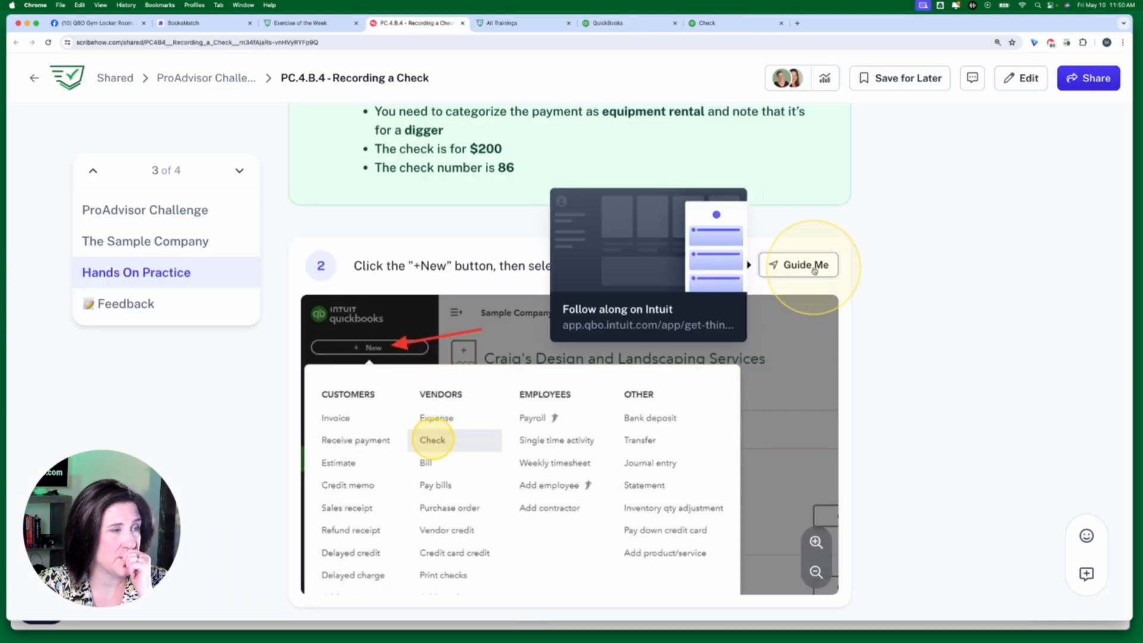
pyautogui.click(803, 265)
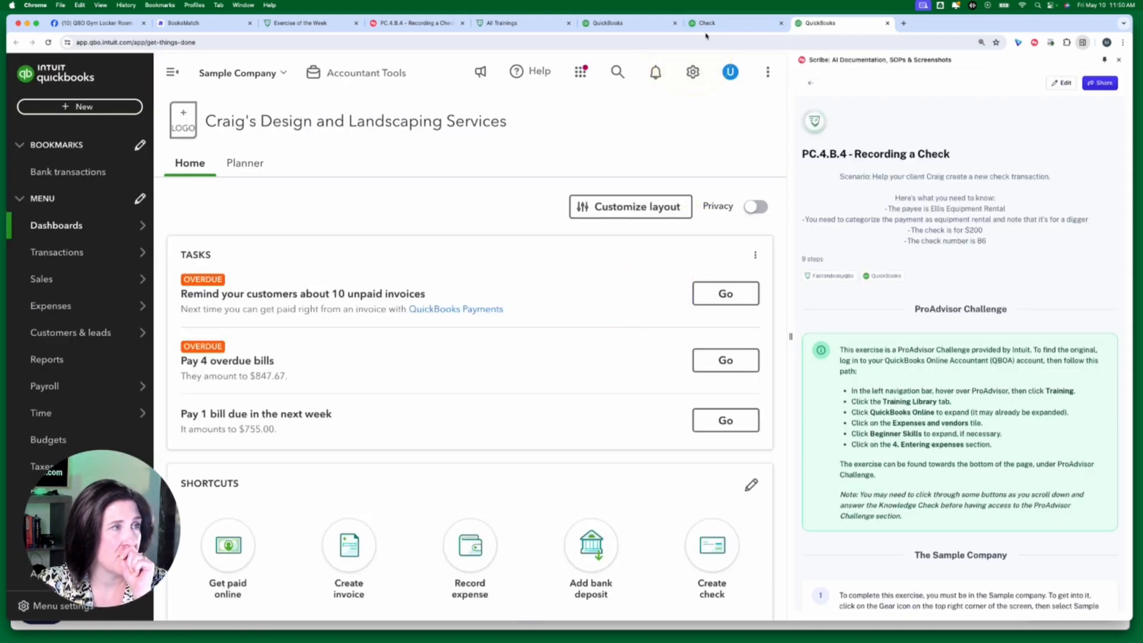
pyautogui.click(721, 24)
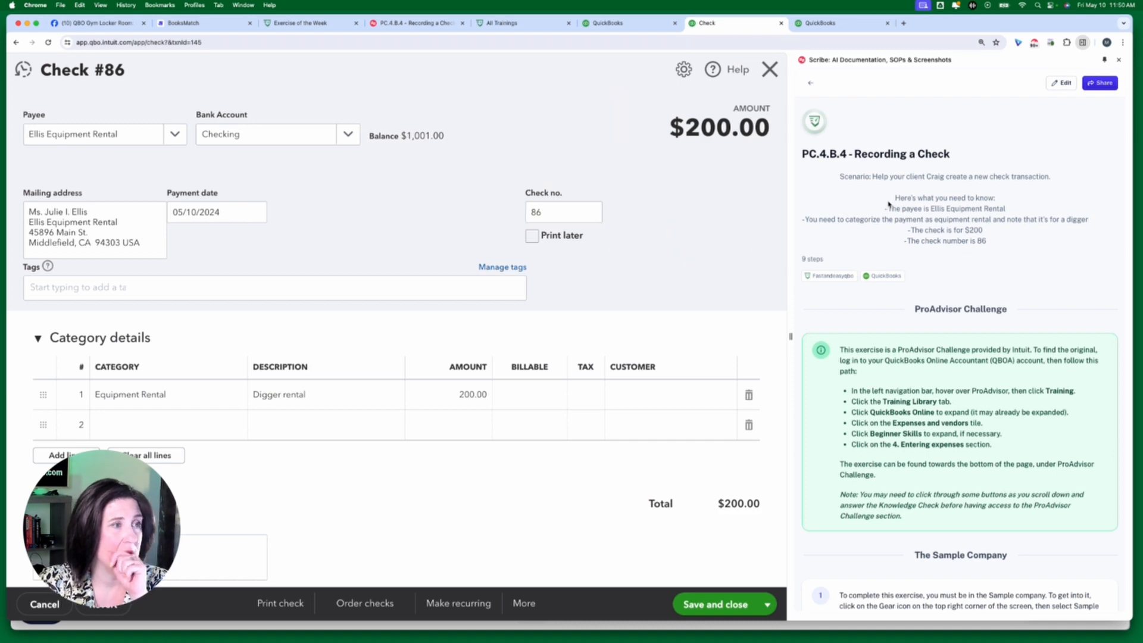
# Review the guide's steps from the description and amount entries through the Expenses center, comparing them with the check
pyautogui.scroll(-20, 913, 397)
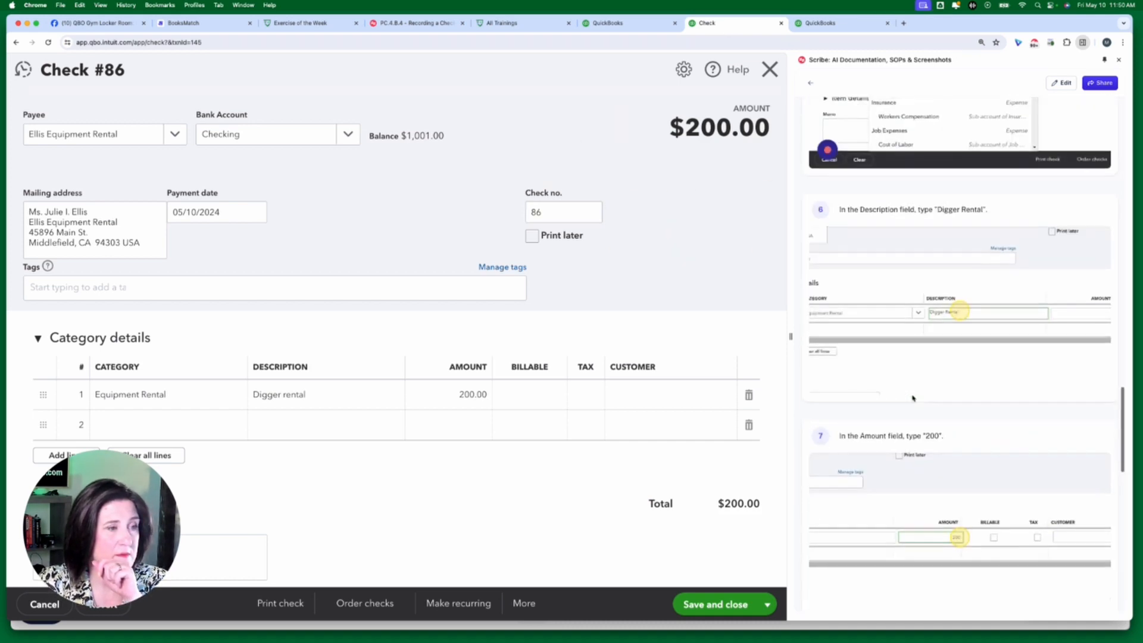
pyautogui.scroll(3, 912, 397)
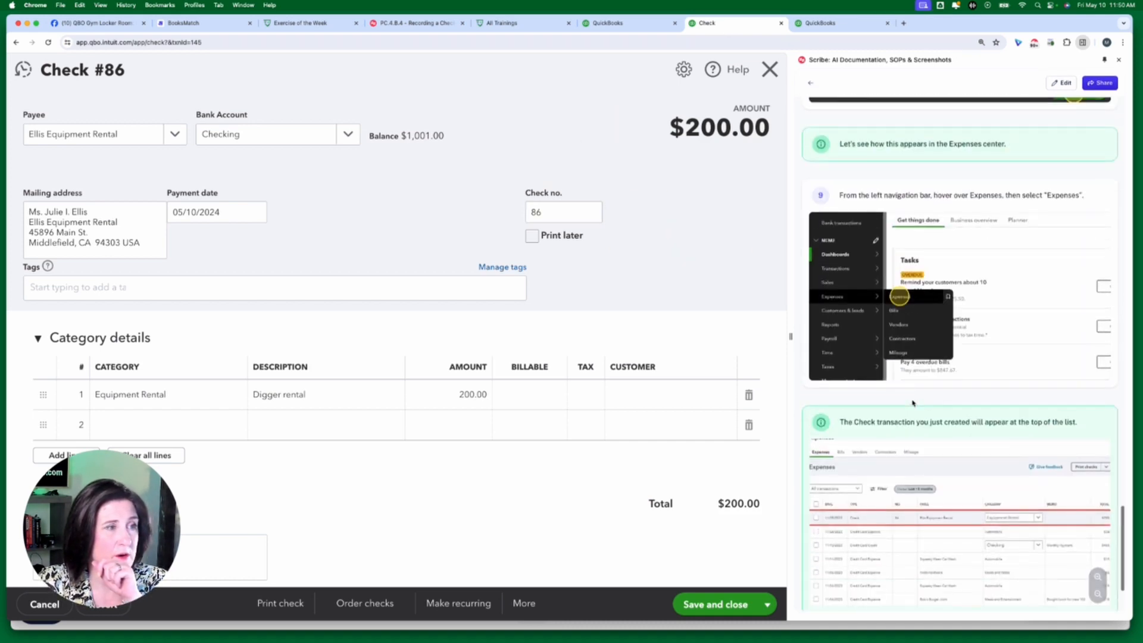
pyautogui.scroll(4, 913, 402)
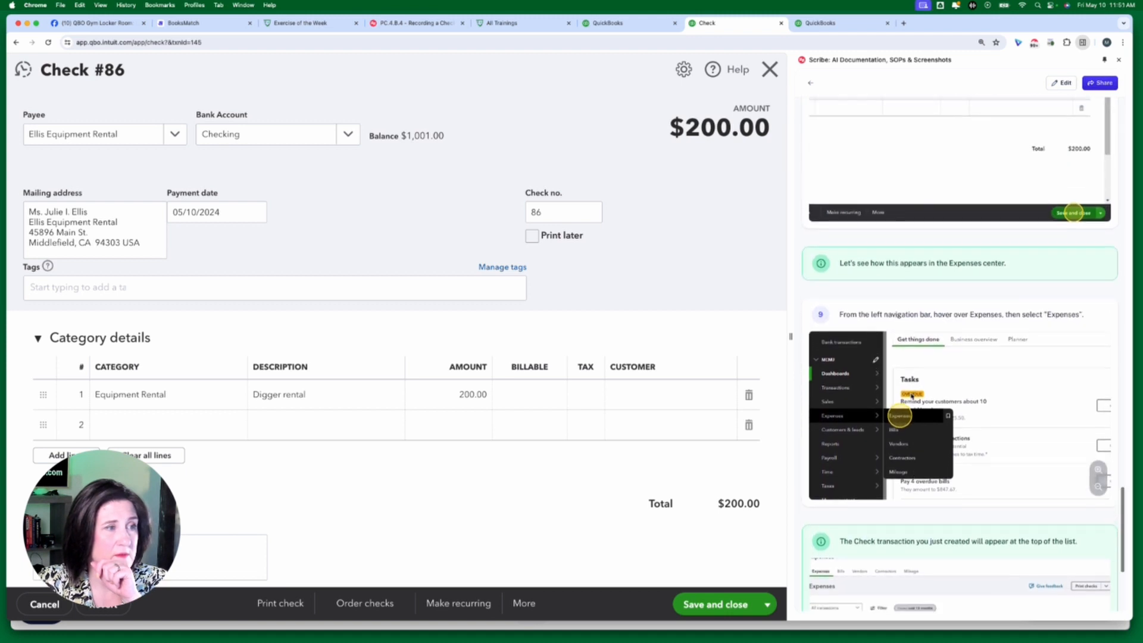
pyautogui.scroll(-8, 911, 395)
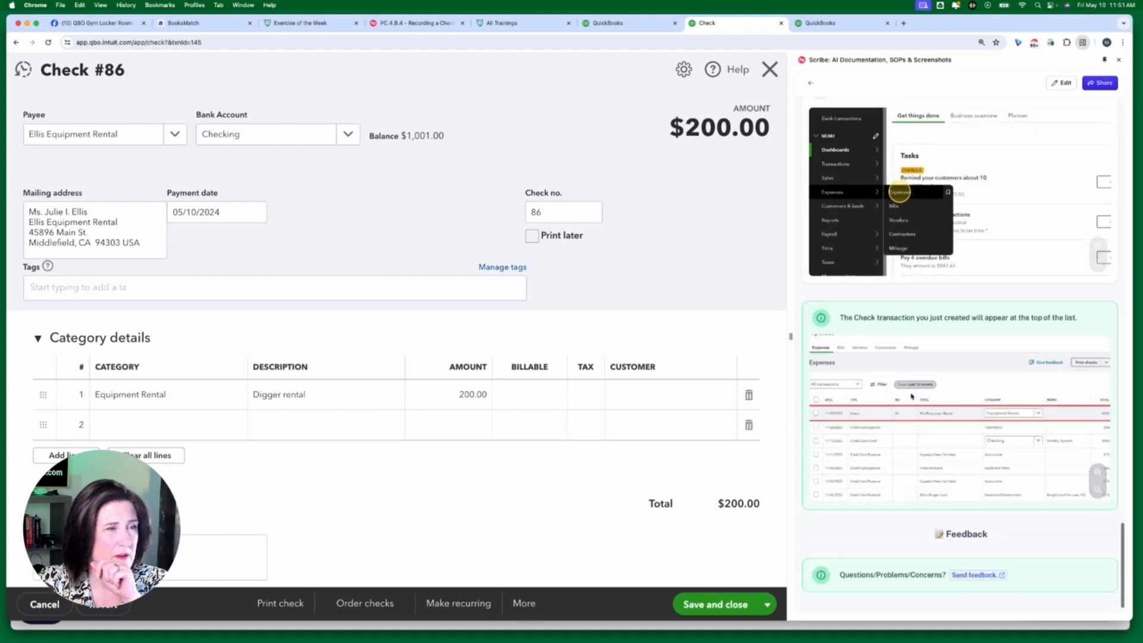
pyautogui.scroll(12, 910, 399)
pyautogui.scroll(10, 910, 402)
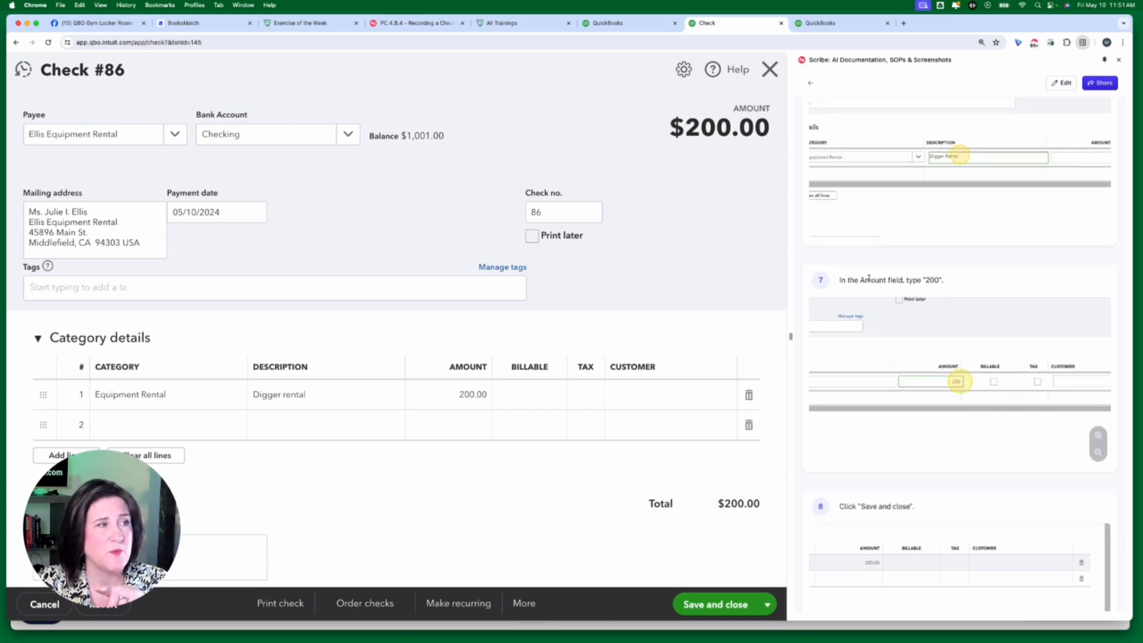
pyautogui.scroll(-6, 966, 306)
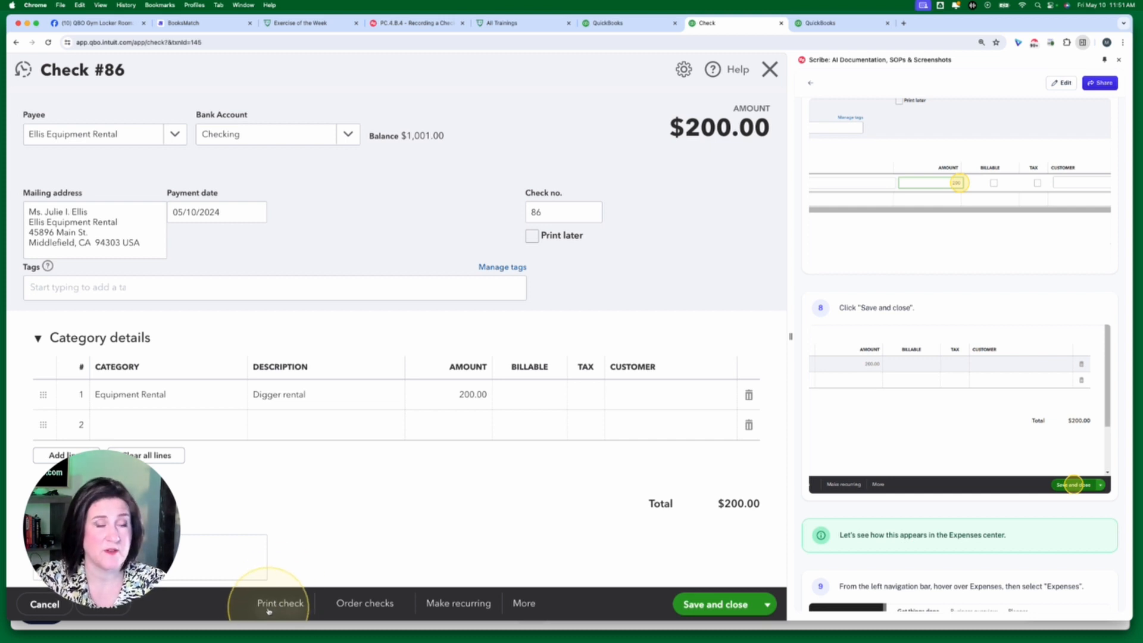
pyautogui.click(532, 237)
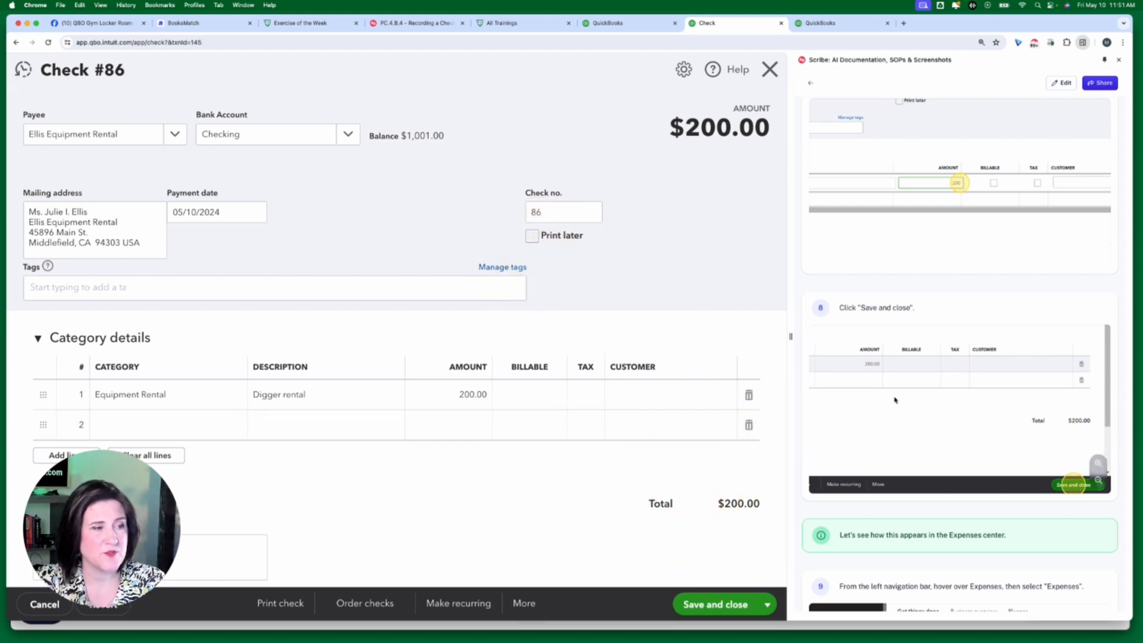
# Save and close check 86, and find the guide's next instruction about the Expenses center
pyautogui.scroll(-3, 895, 400)
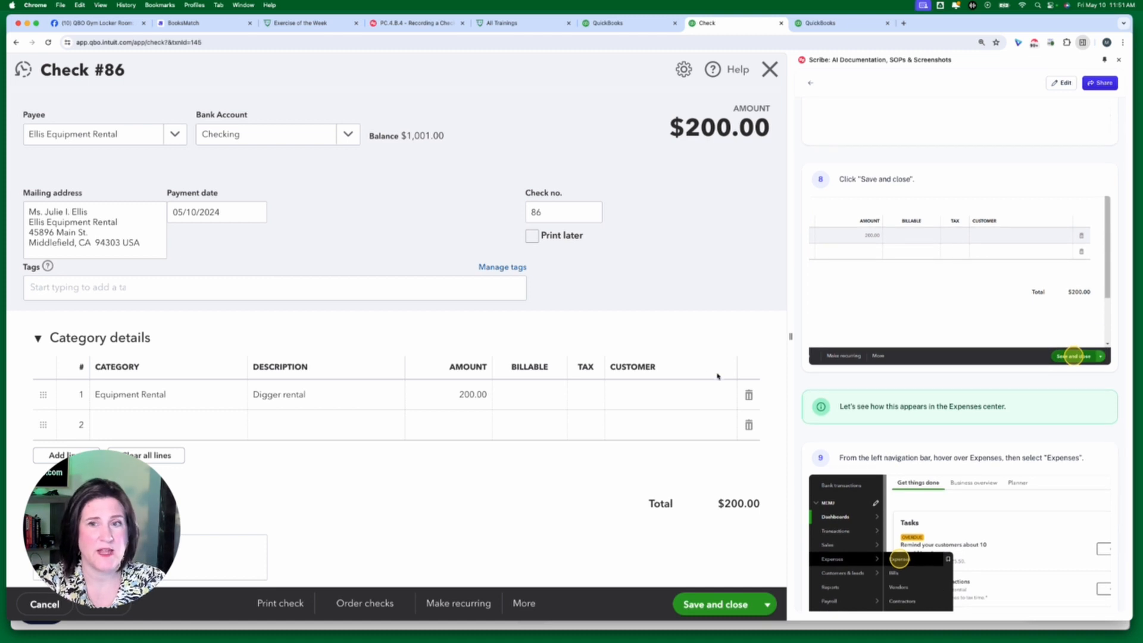
pyautogui.click(714, 605)
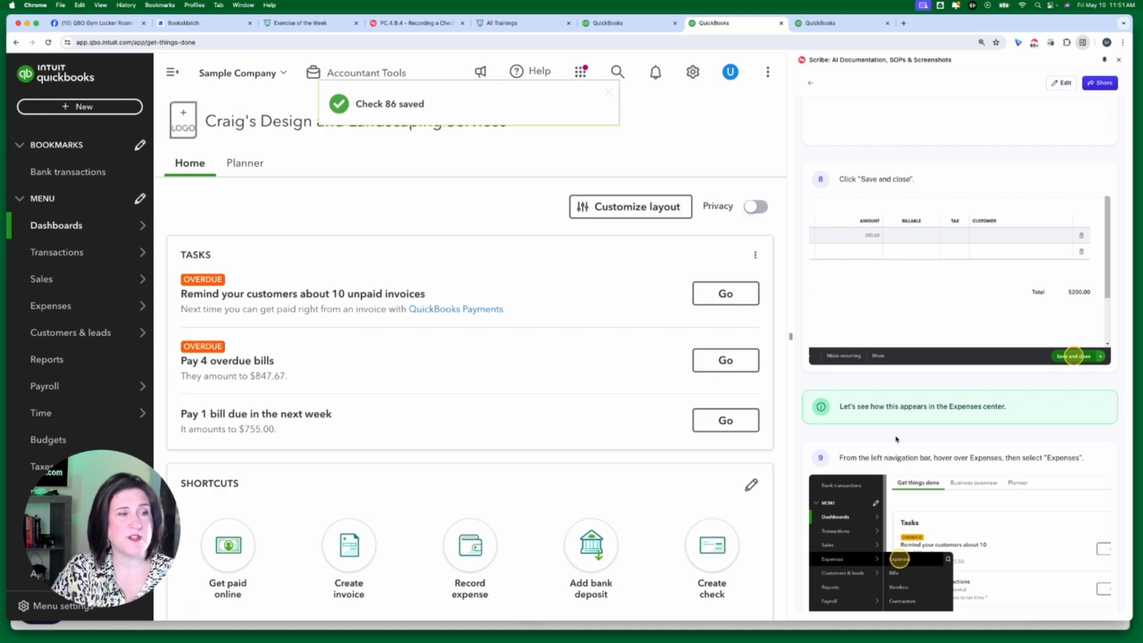
pyautogui.scroll(1, 891, 444)
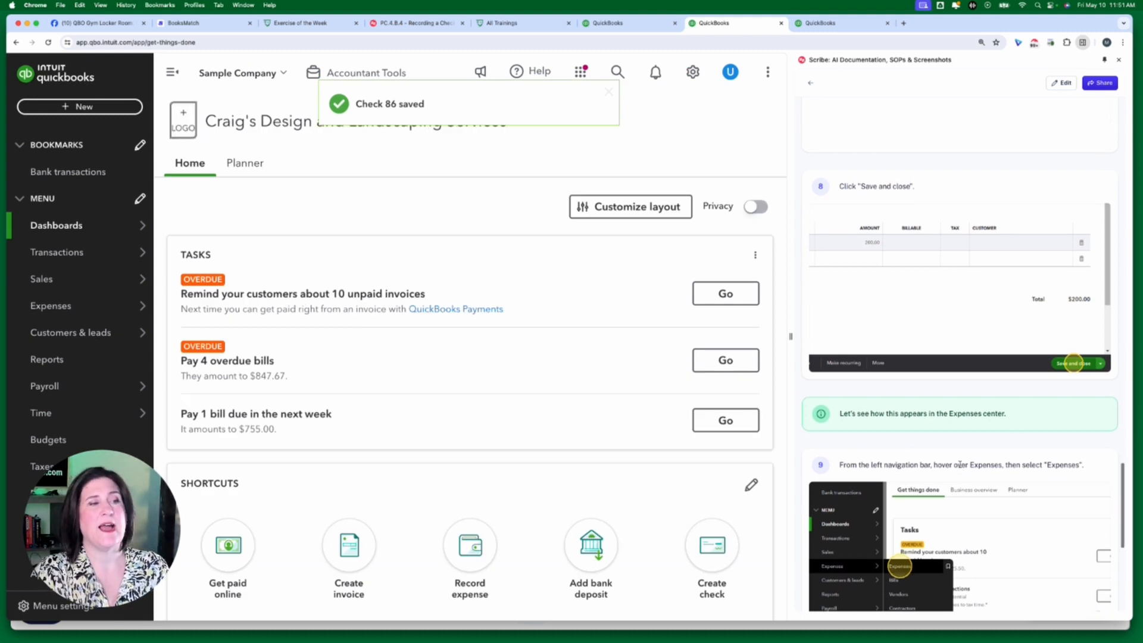
# Follow the guide's last instruction by opening the Expenses transaction list, and bring the guide's final note about the check into view
pyautogui.scroll(-5, 962, 492)
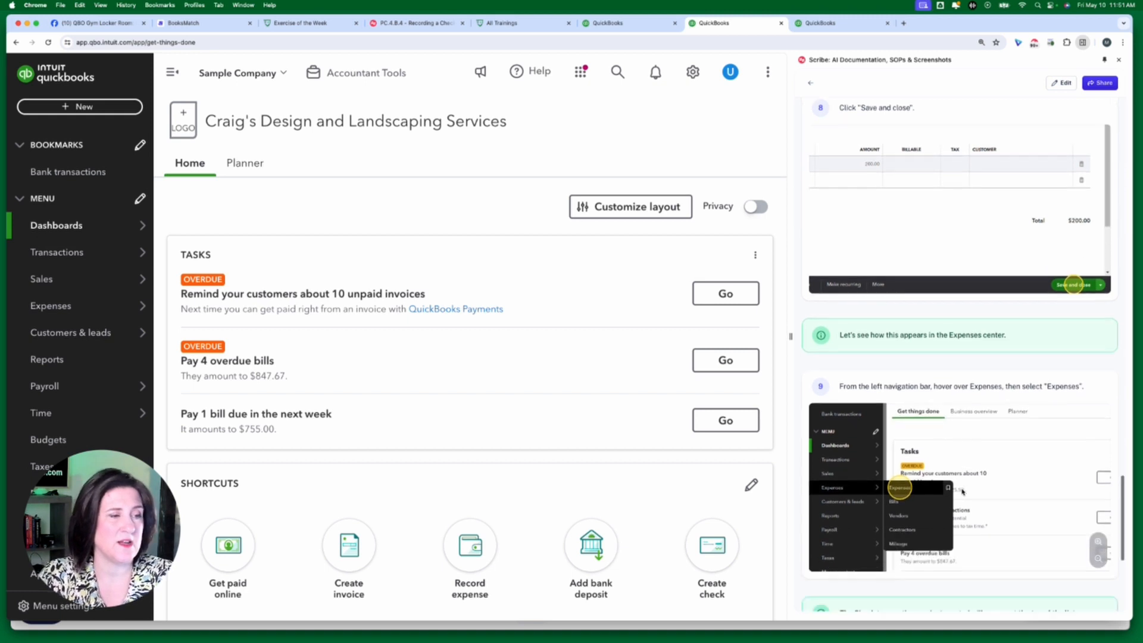
pyautogui.scroll(-1, 962, 492)
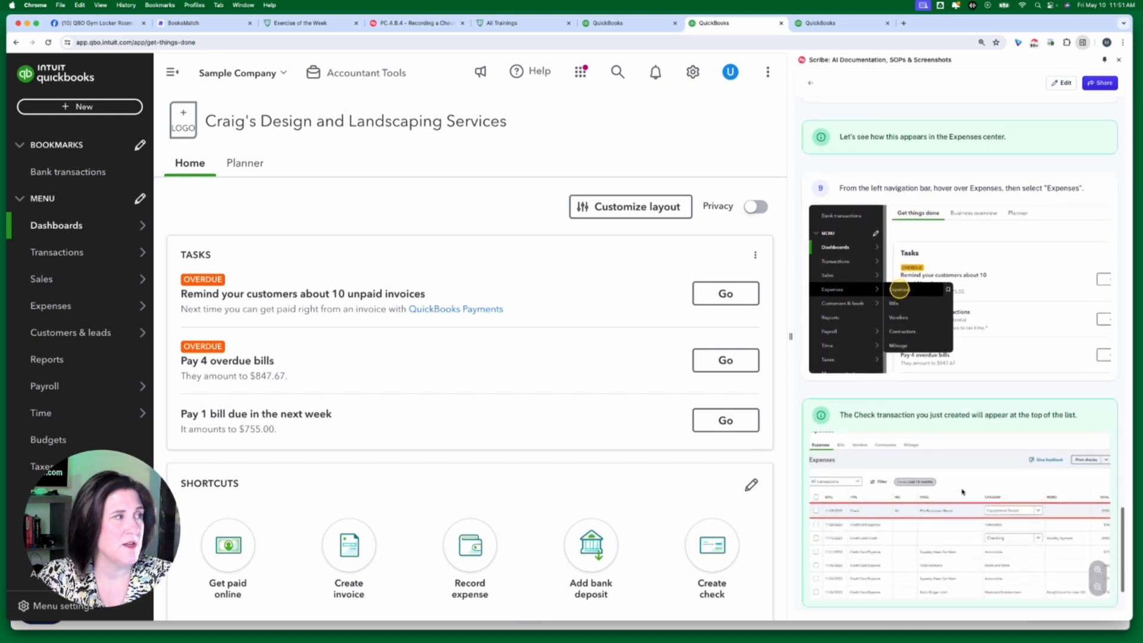
pyautogui.moveTo(68, 310)
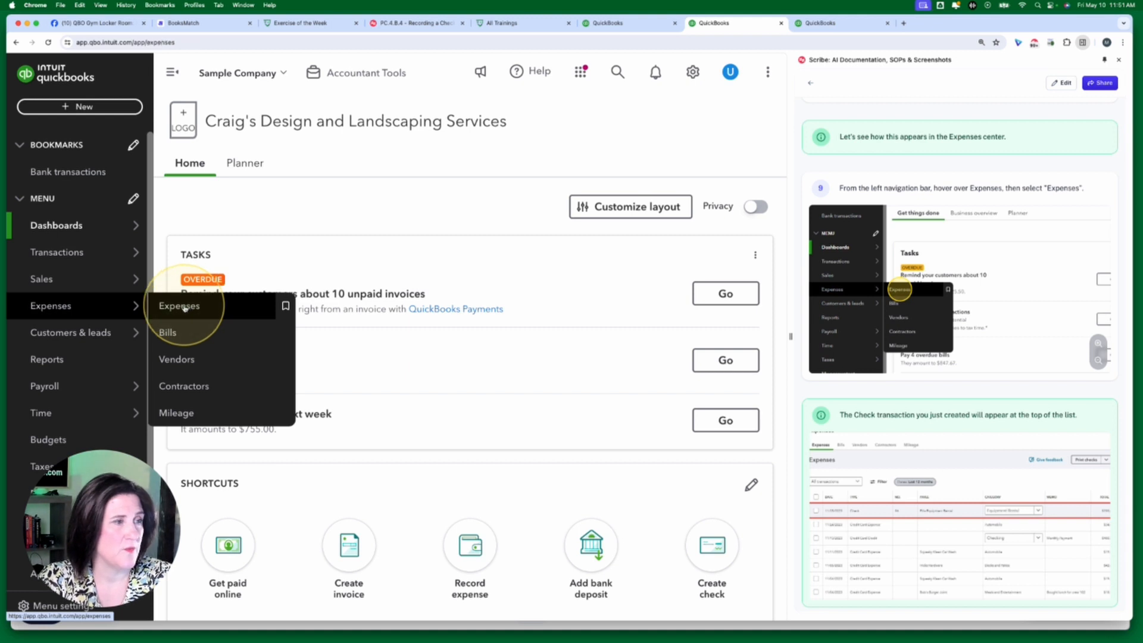
pyautogui.click(189, 308)
pyautogui.scroll(-1, 908, 401)
pyautogui.scroll(-3, 908, 401)
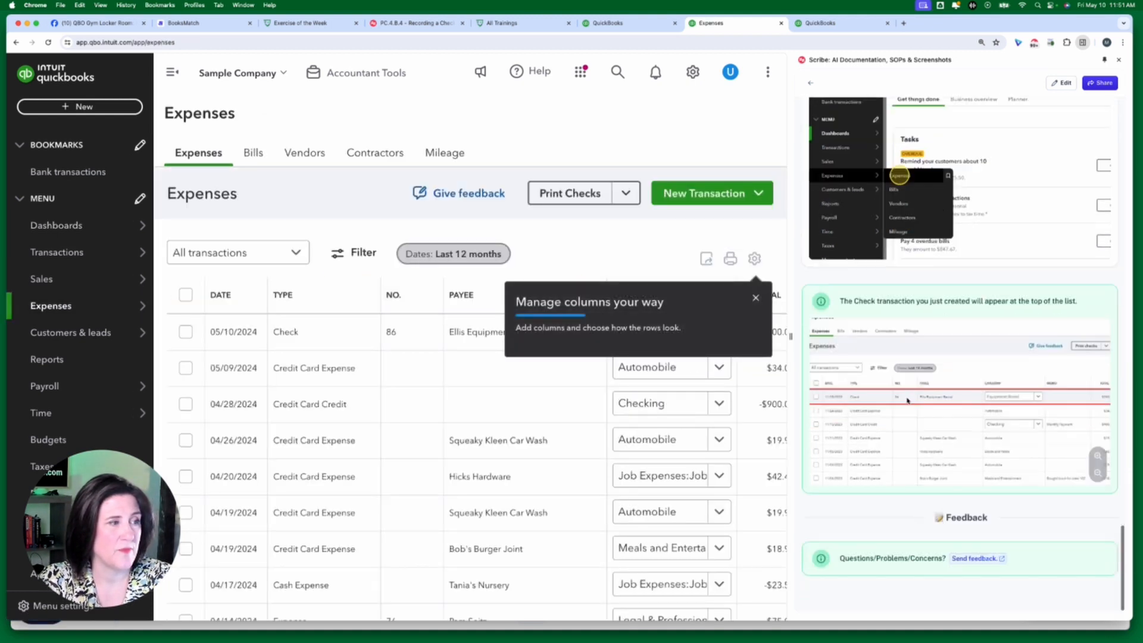
# Dismiss the column management tip and examine the Ellis Equipment Rental check 86 row across all its columns
pyautogui.click(756, 297)
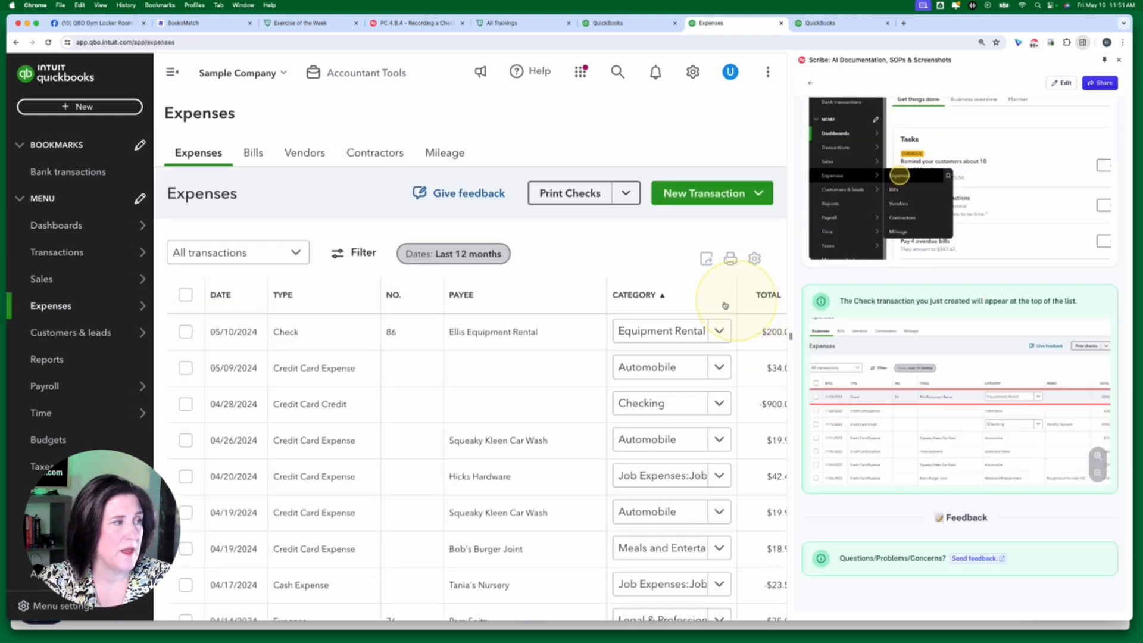
pyautogui.hscroll(4, 536, 354)
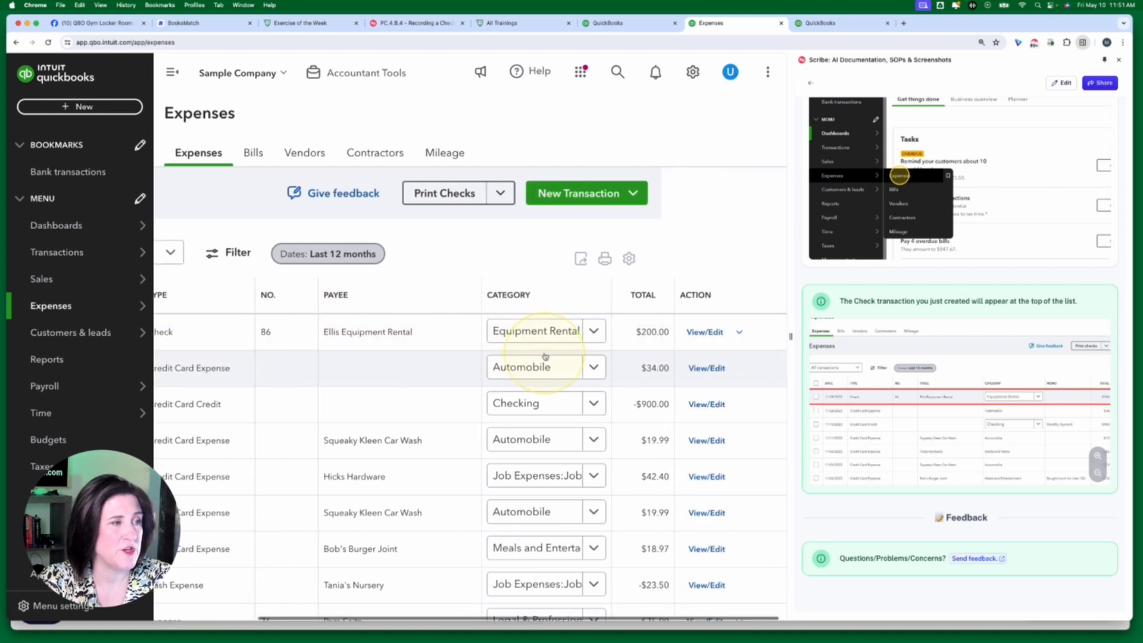
pyautogui.hscroll(-3, 404, 345)
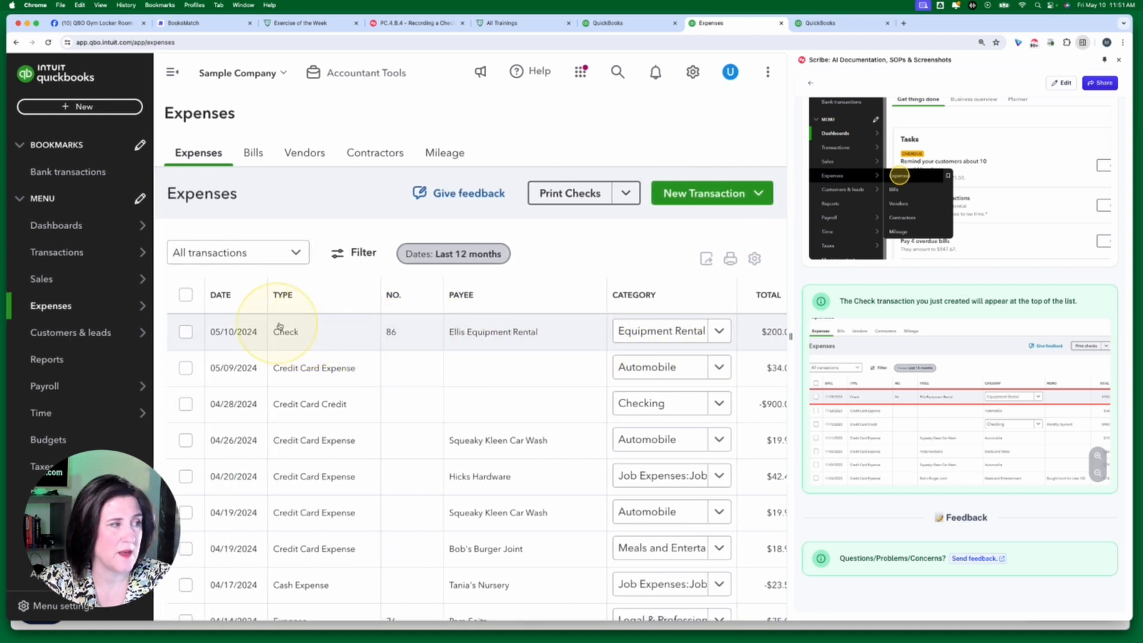